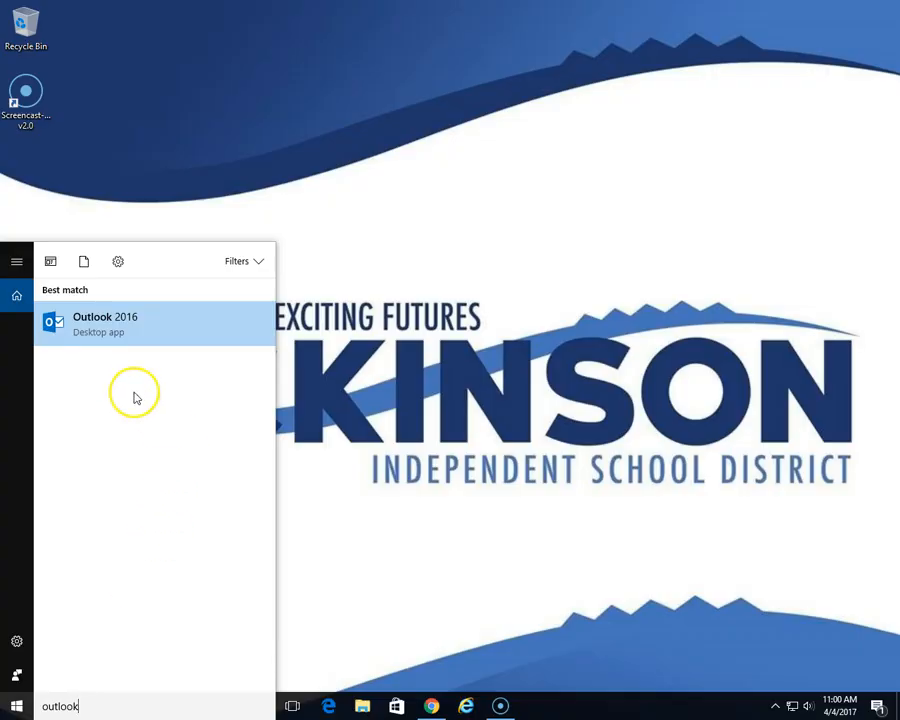
- Pin Outlook 2016 to the taskbar from the Start search results, then return to the desktop
right_click(110, 322)
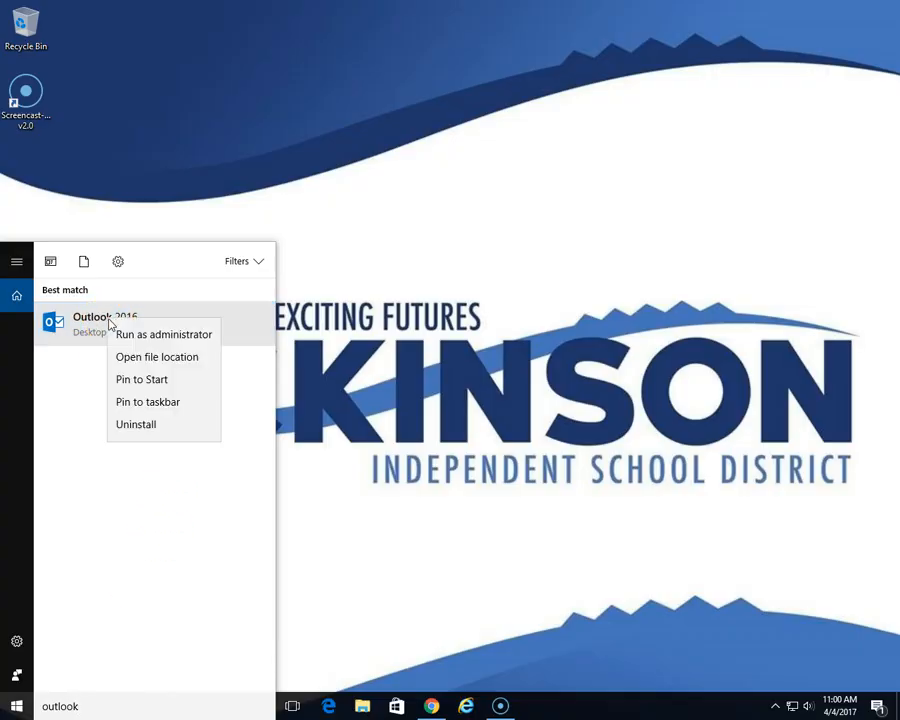
left_click(148, 402)
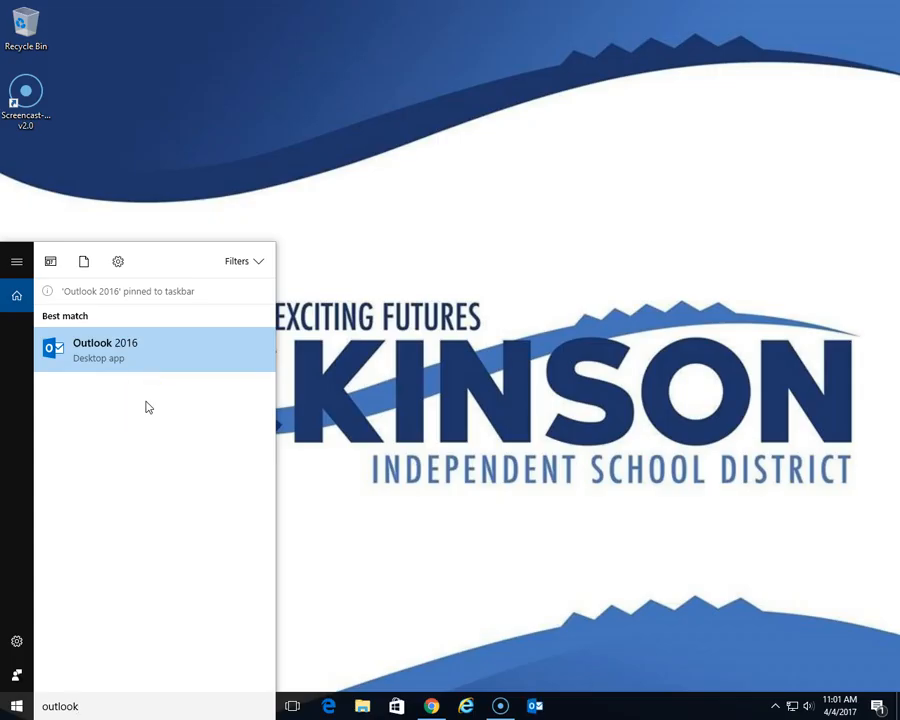
left_click(352, 268)
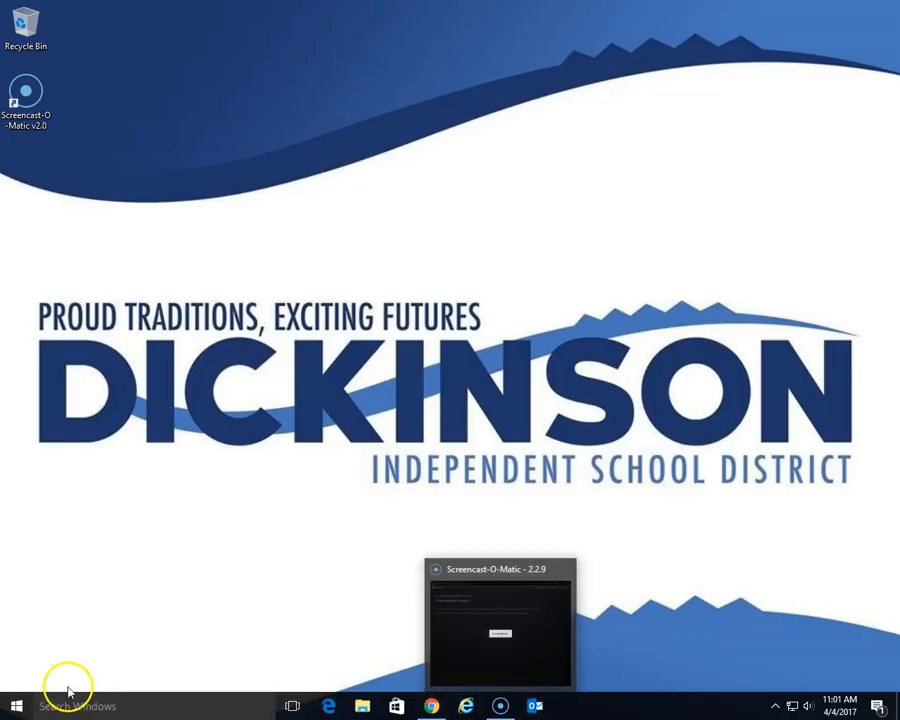
left_click(23, 673)
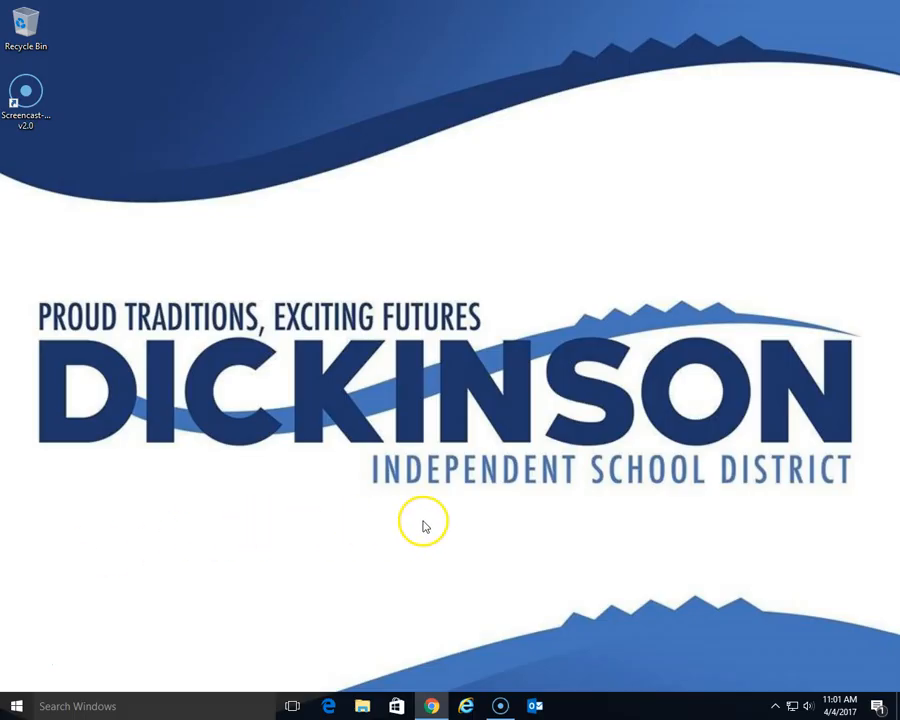
- Launch Outlook from the taskbar and complete the automatic email account setup wizard
left_click(533, 703)
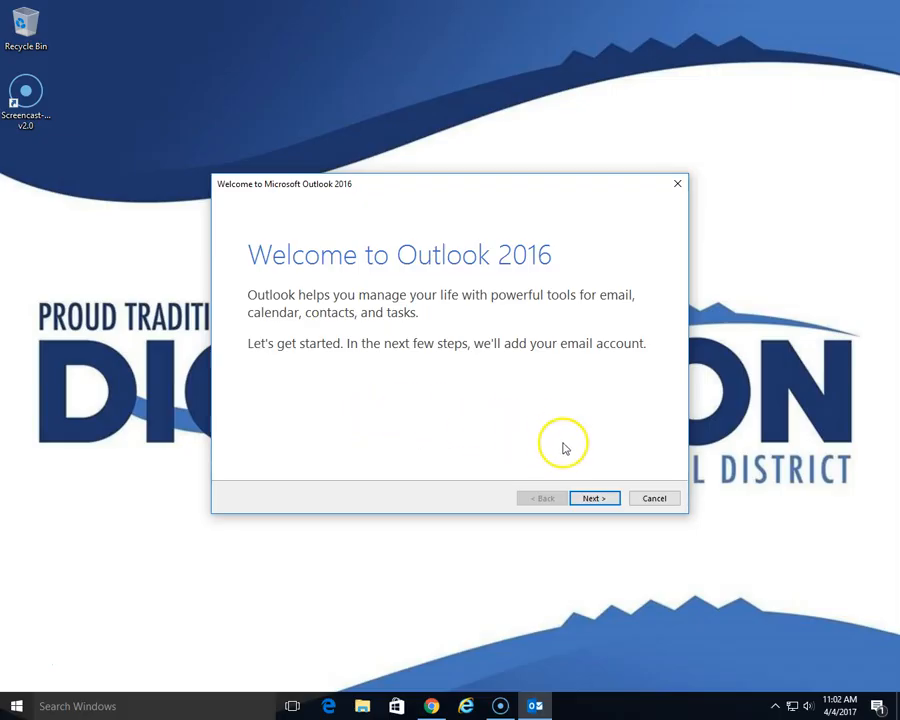
left_click(596, 499)
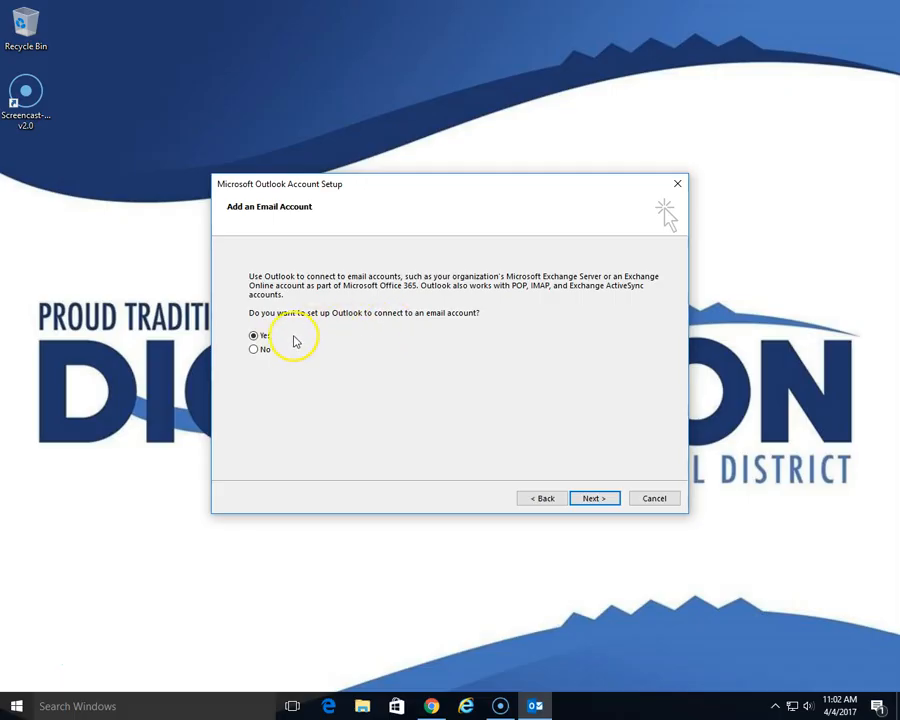
left_click(593, 497)
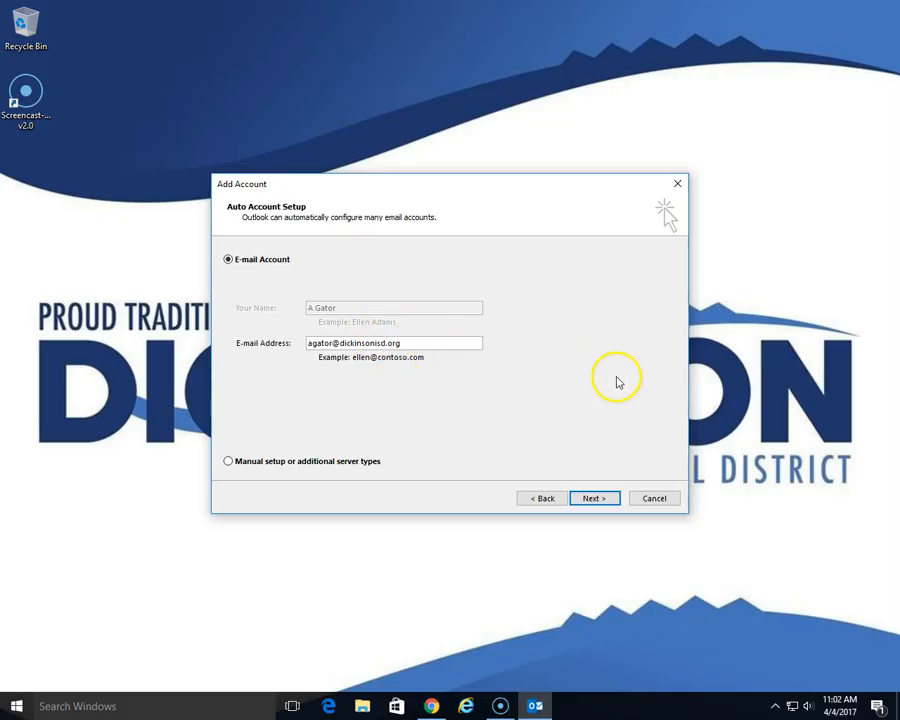
left_click(598, 500)
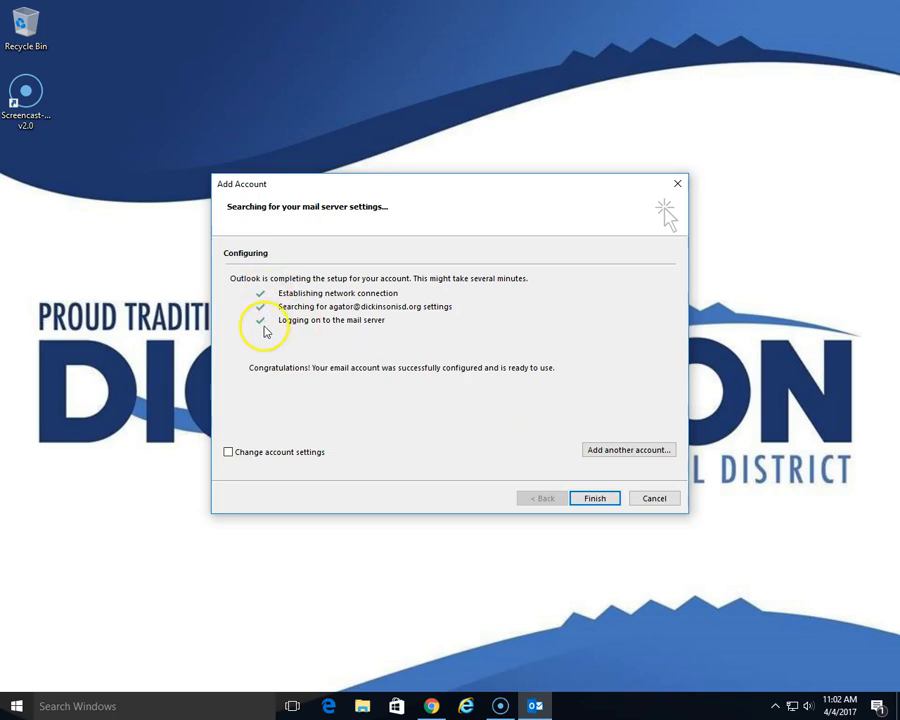
left_click(593, 498)
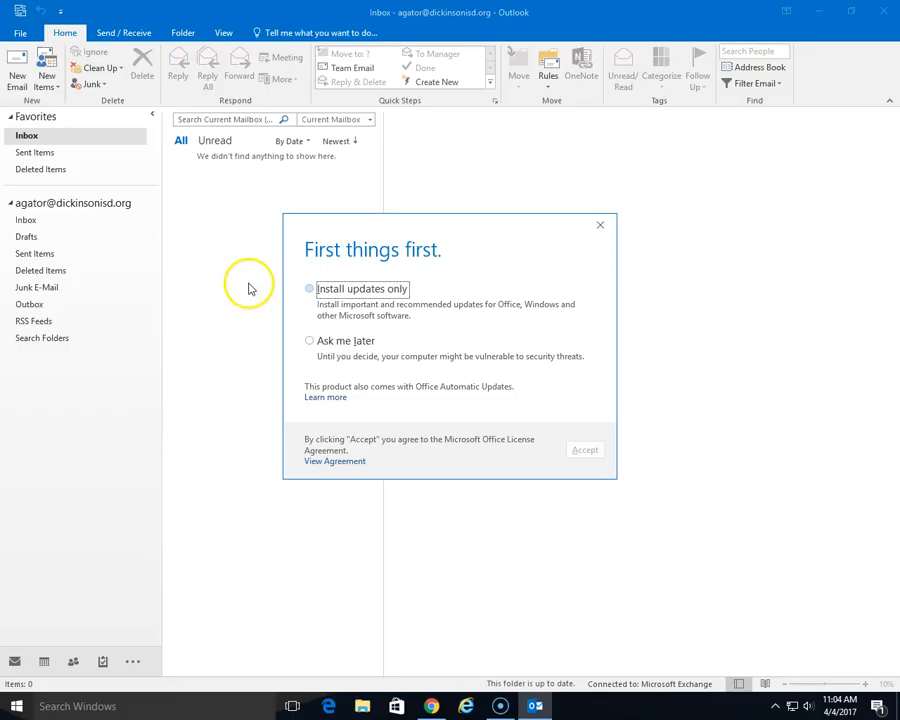
- Choose 'Install updates only' and accept the Office license agreement
left_click(309, 290)
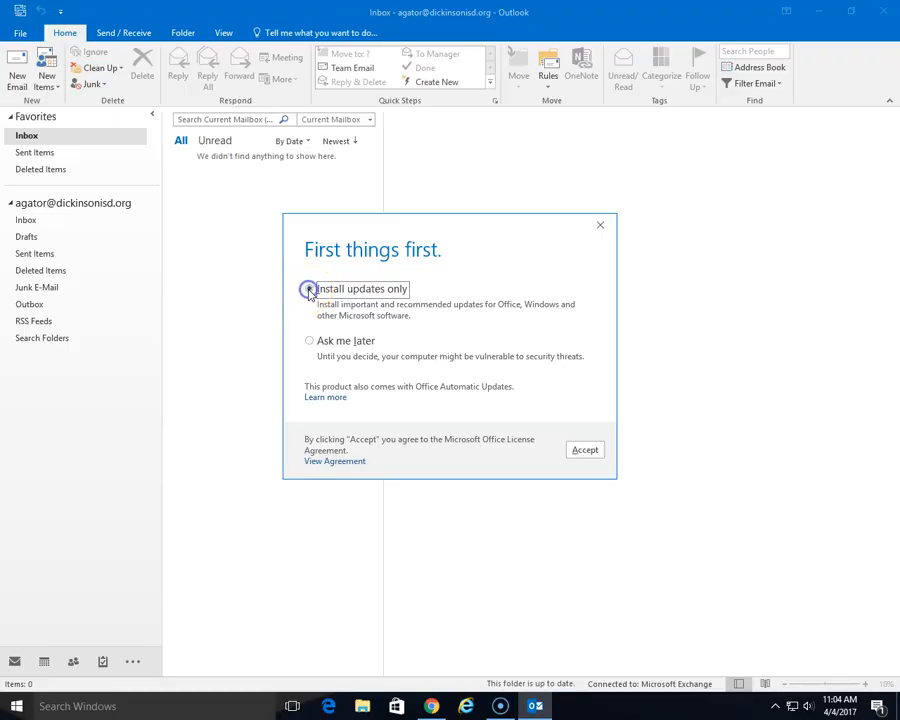
left_click(587, 452)
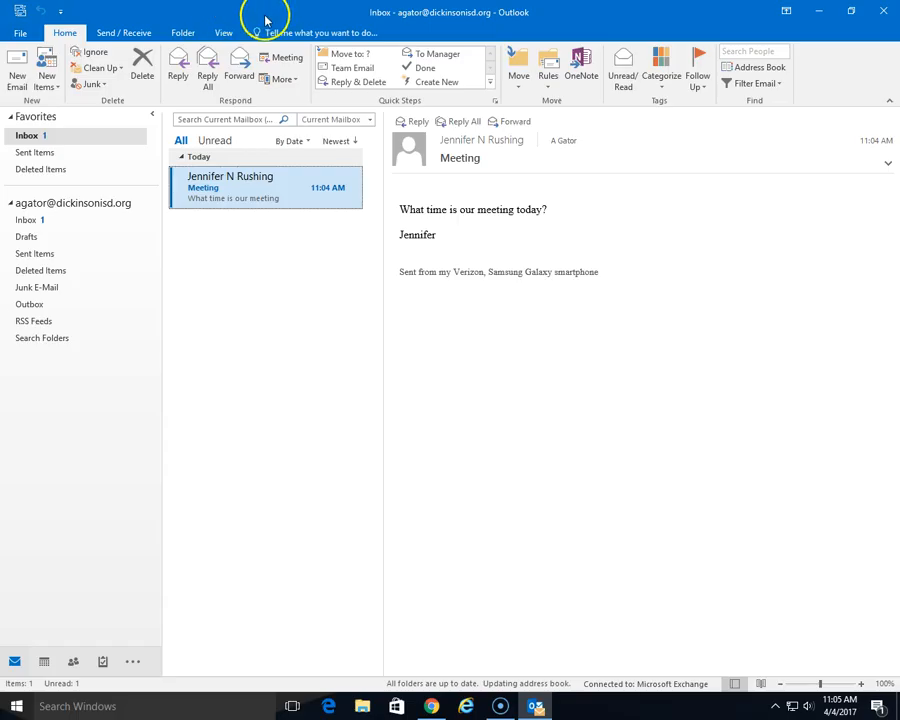
left_click(19, 36)
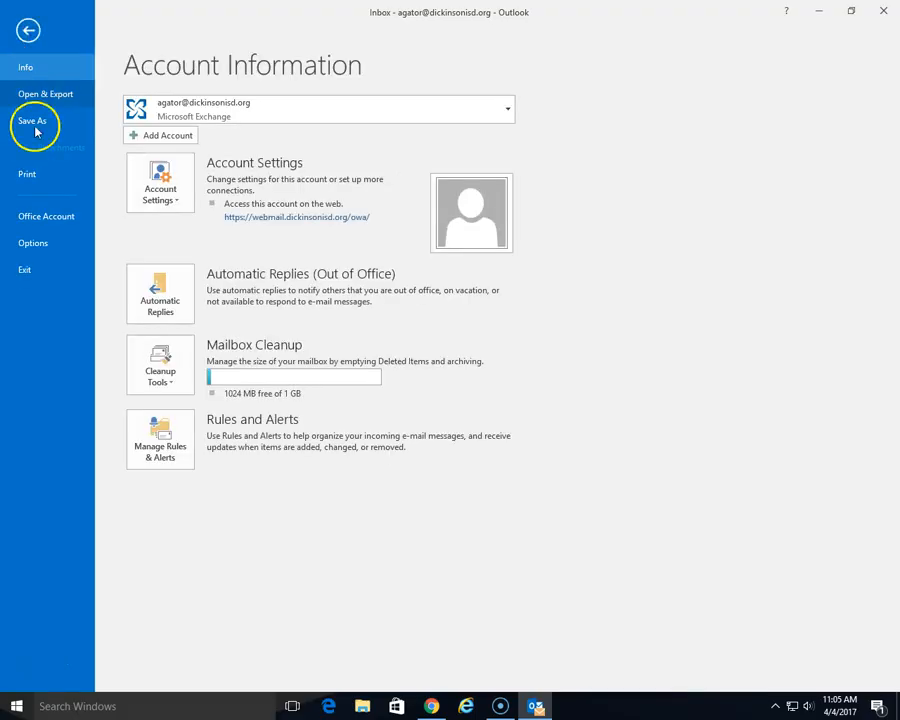
left_click(33, 243)
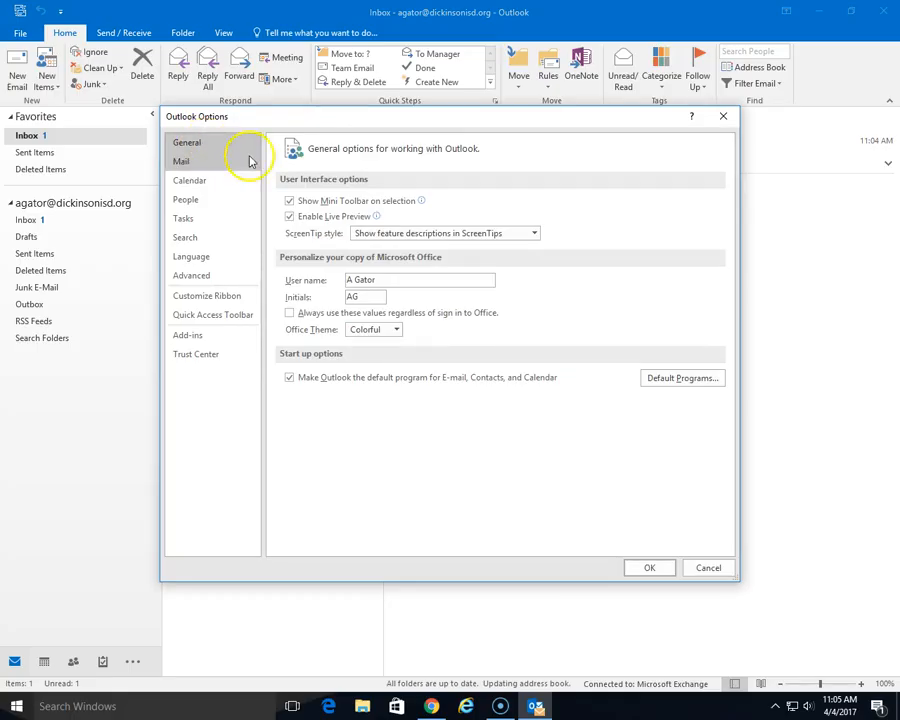
left_click(397, 331)
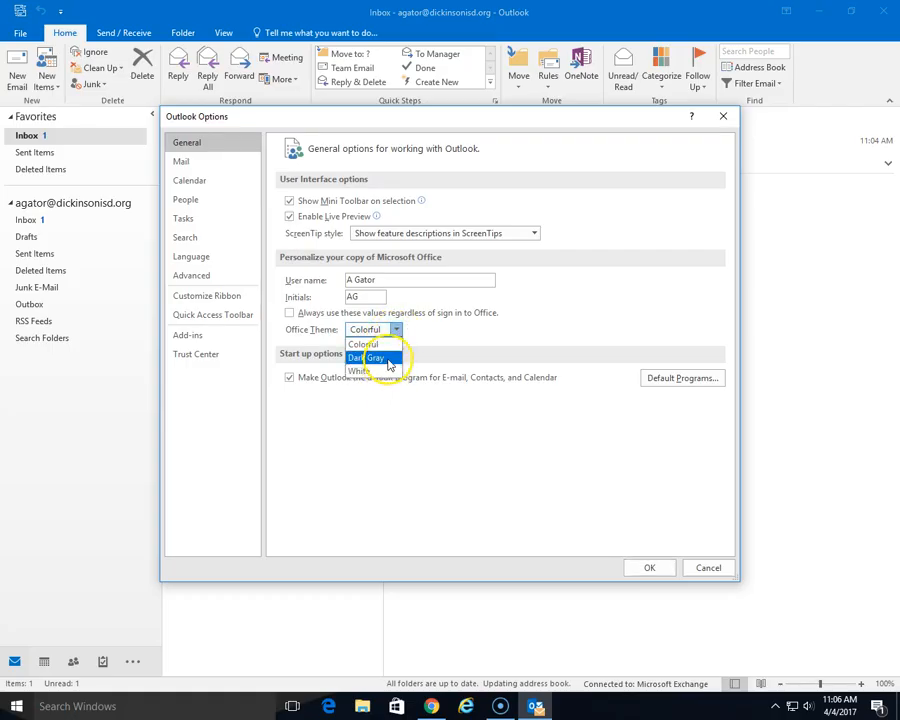
left_click(388, 362)
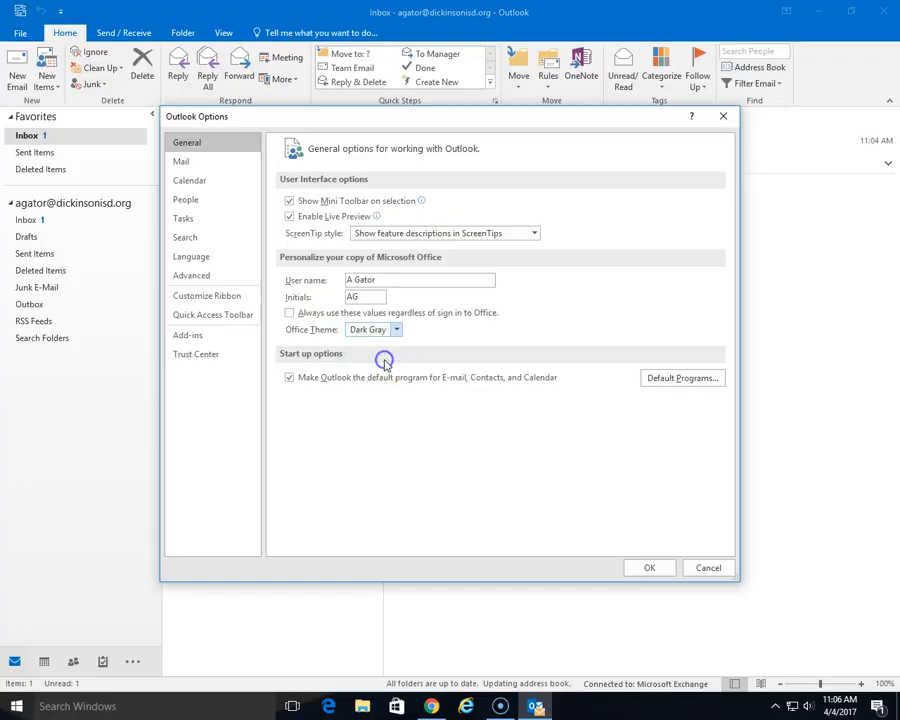
left_click(646, 568)
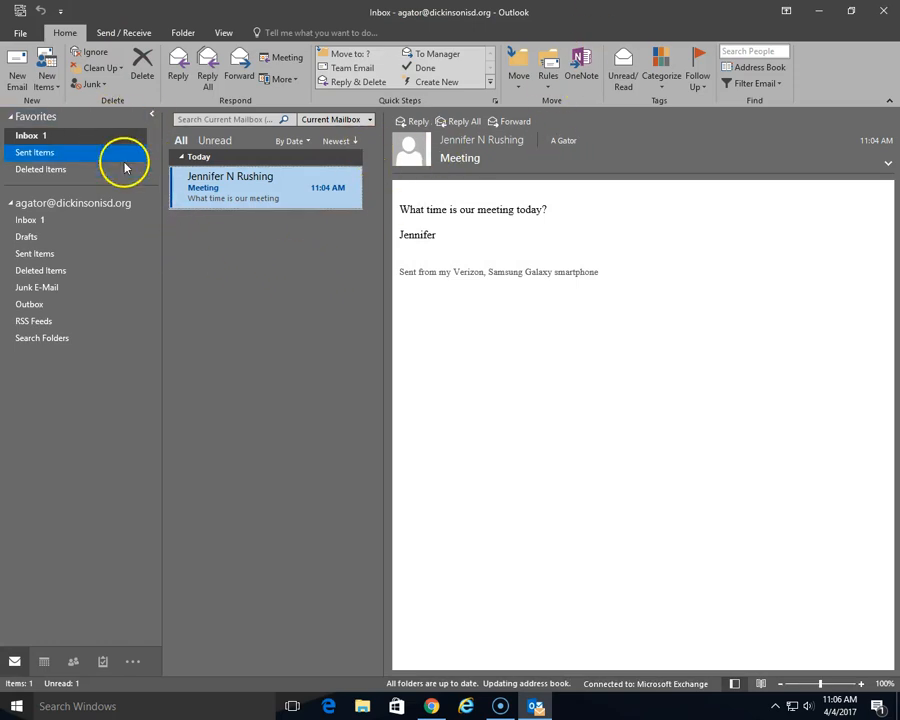
left_click(22, 38)
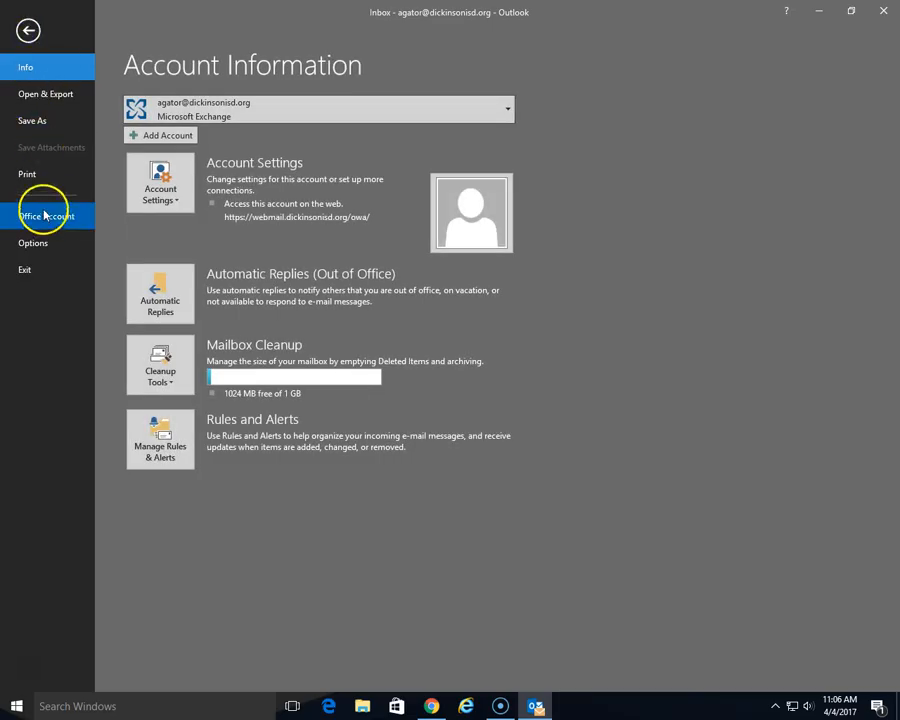
left_click(52, 243)
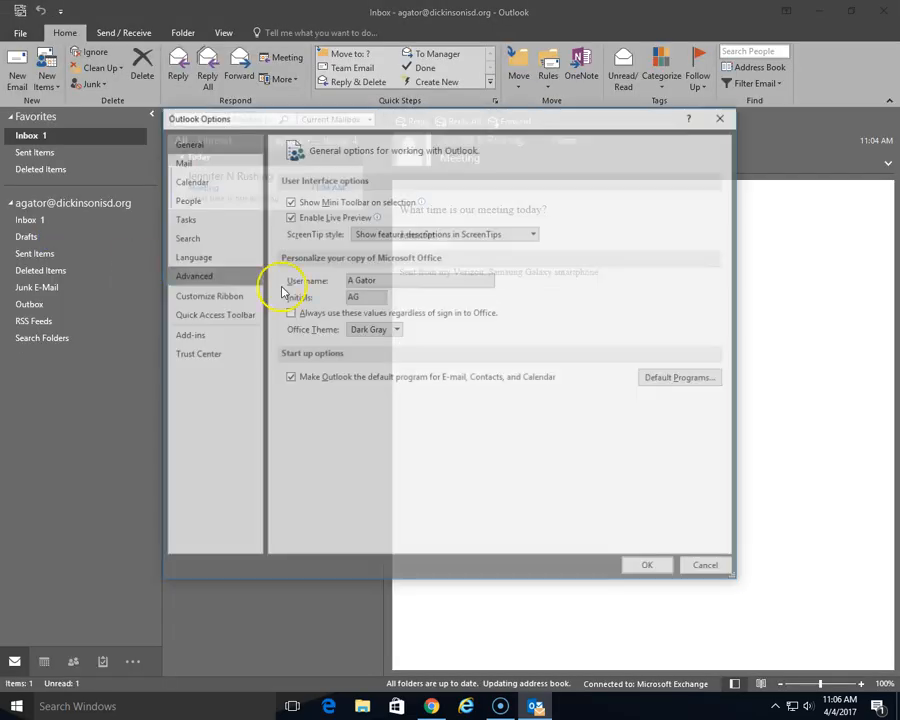
left_click(395, 330)
left_click(372, 341)
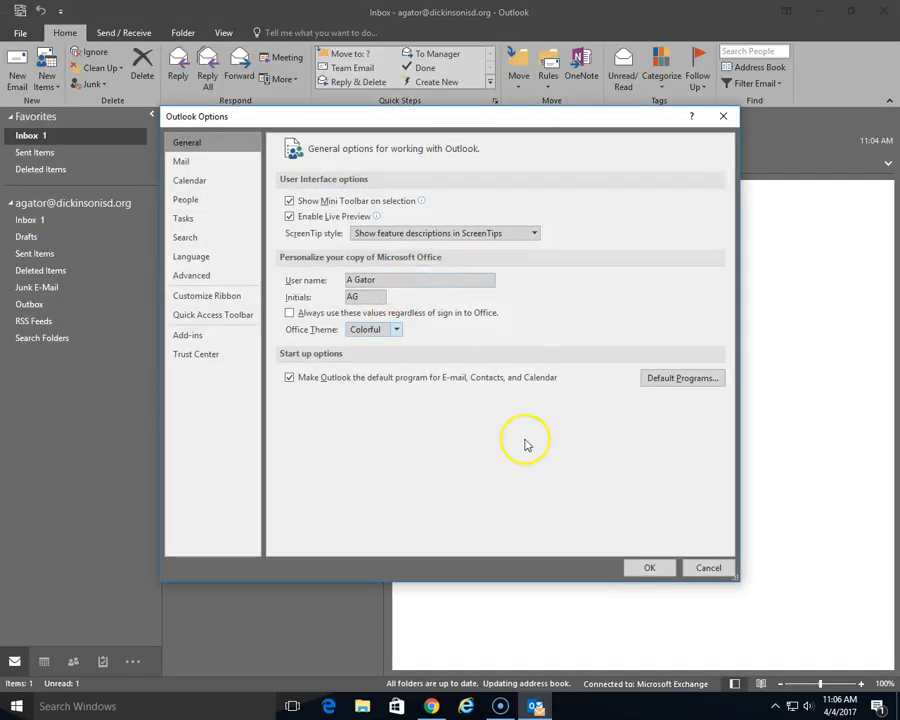
left_click(645, 567)
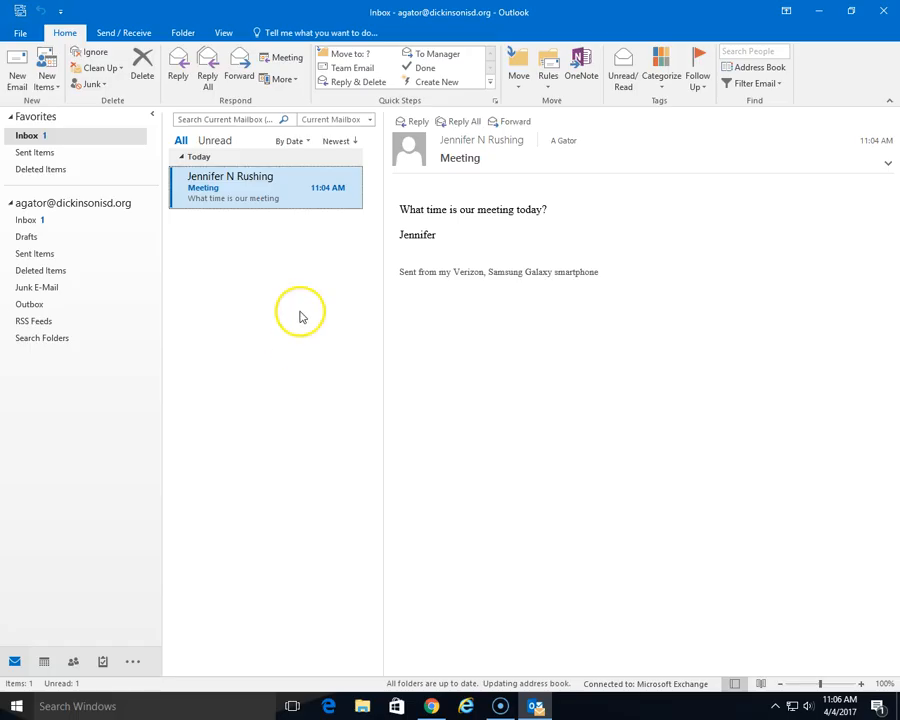
- Try the Compact, Single and Preview message layouts, finishing on Compact
left_click(224, 33)
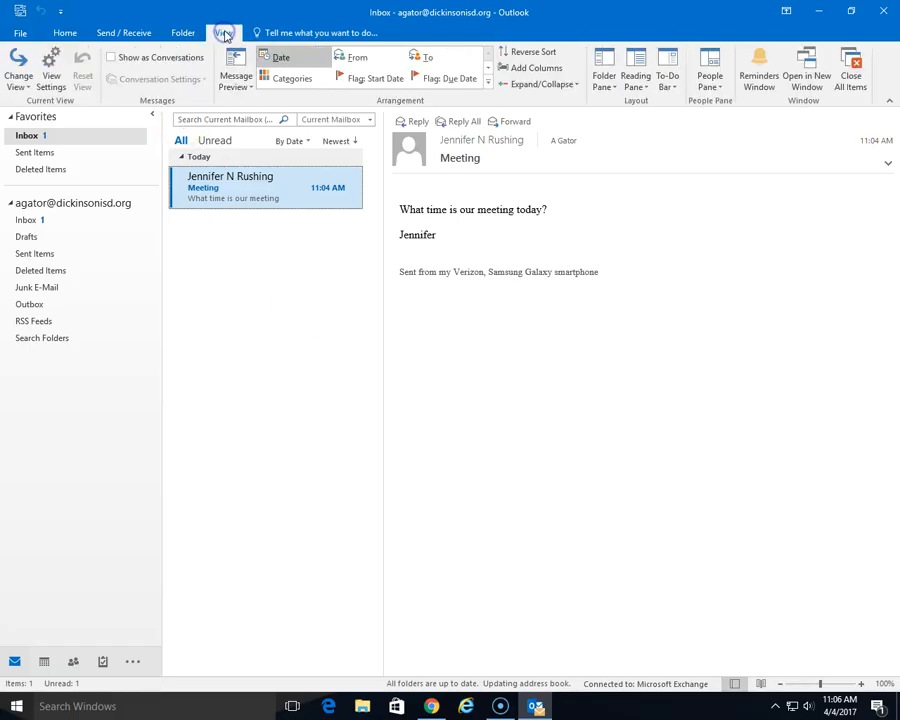
left_click(19, 84)
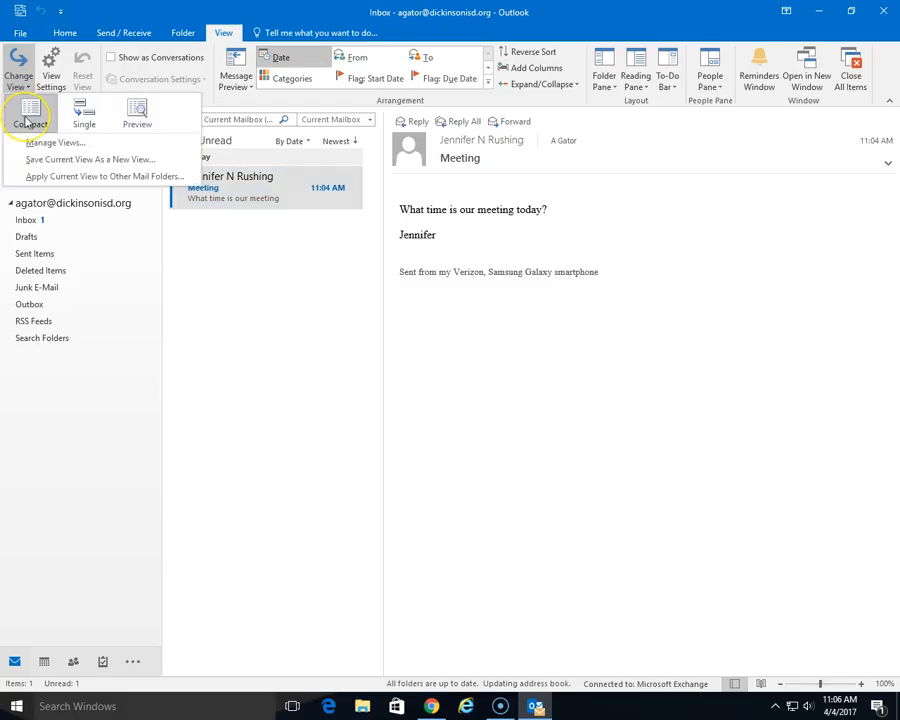
left_click(28, 119)
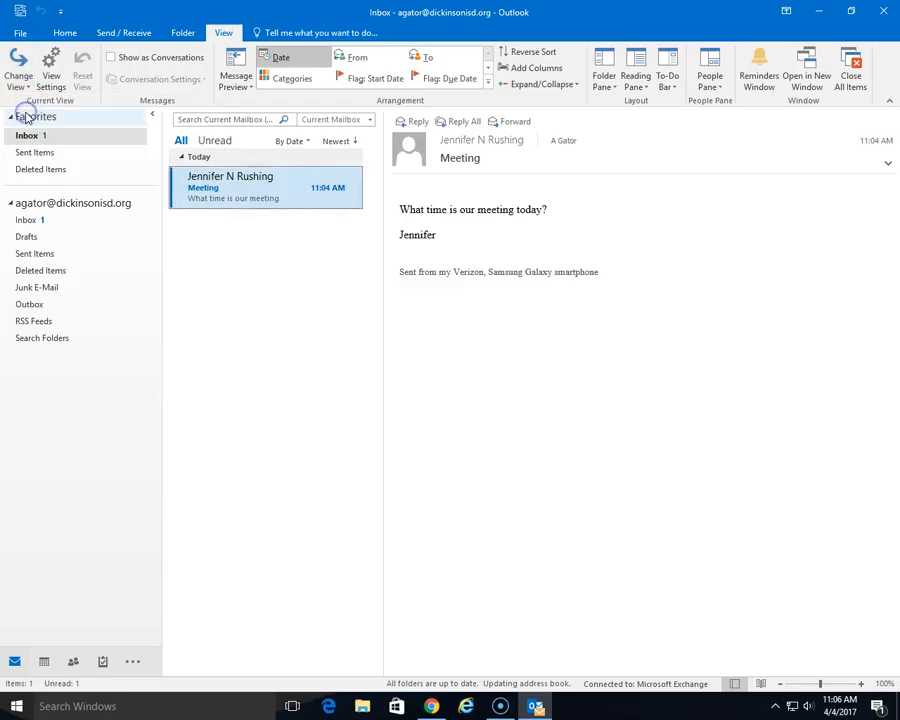
left_click(18, 80)
left_click(88, 116)
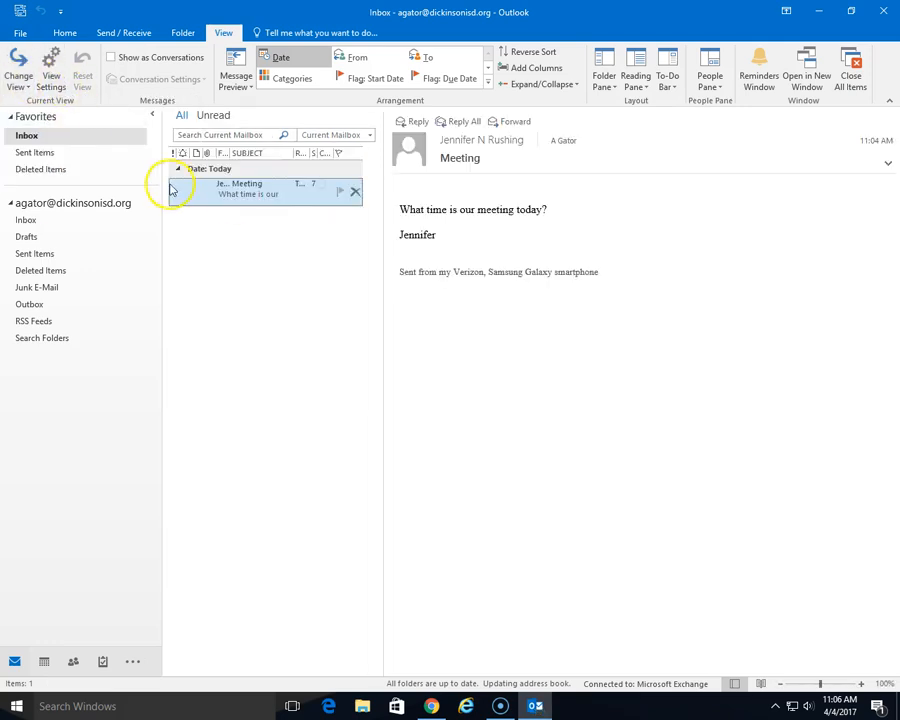
left_click(19, 84)
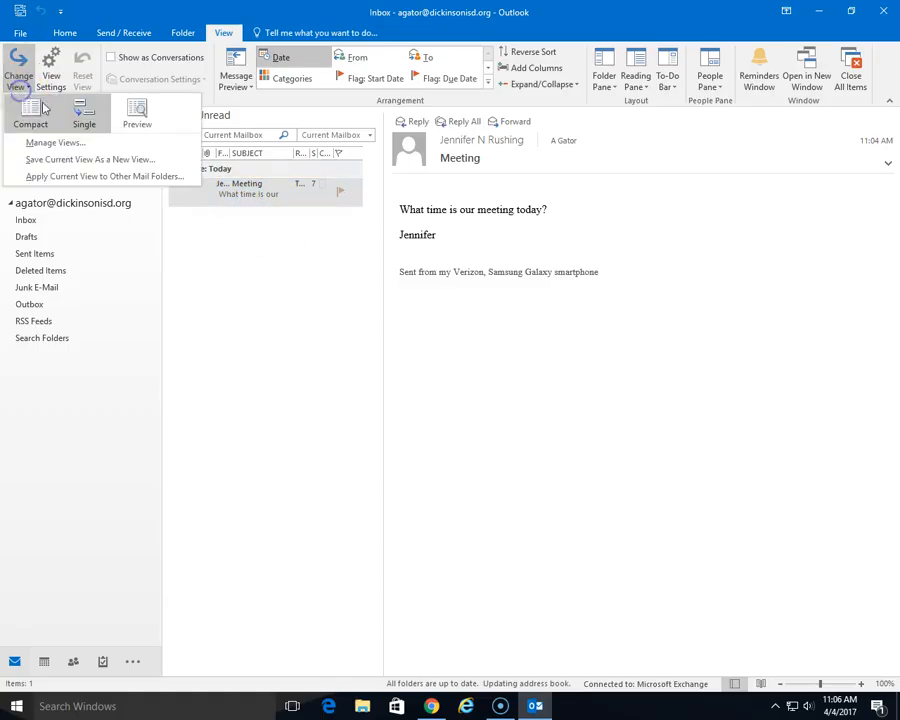
left_click(140, 118)
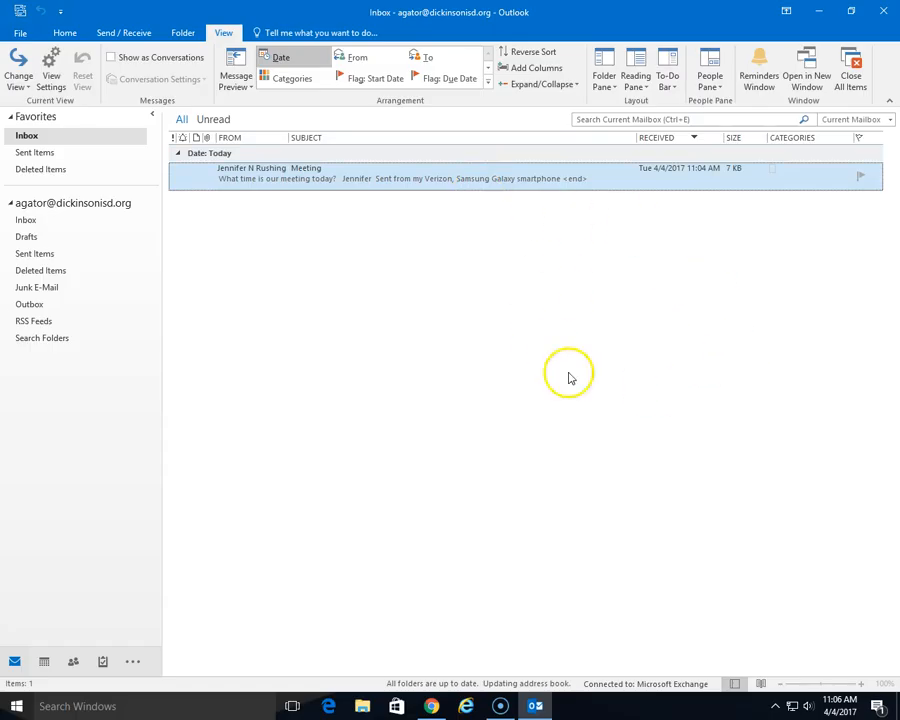
left_click(24, 88)
left_click(22, 108)
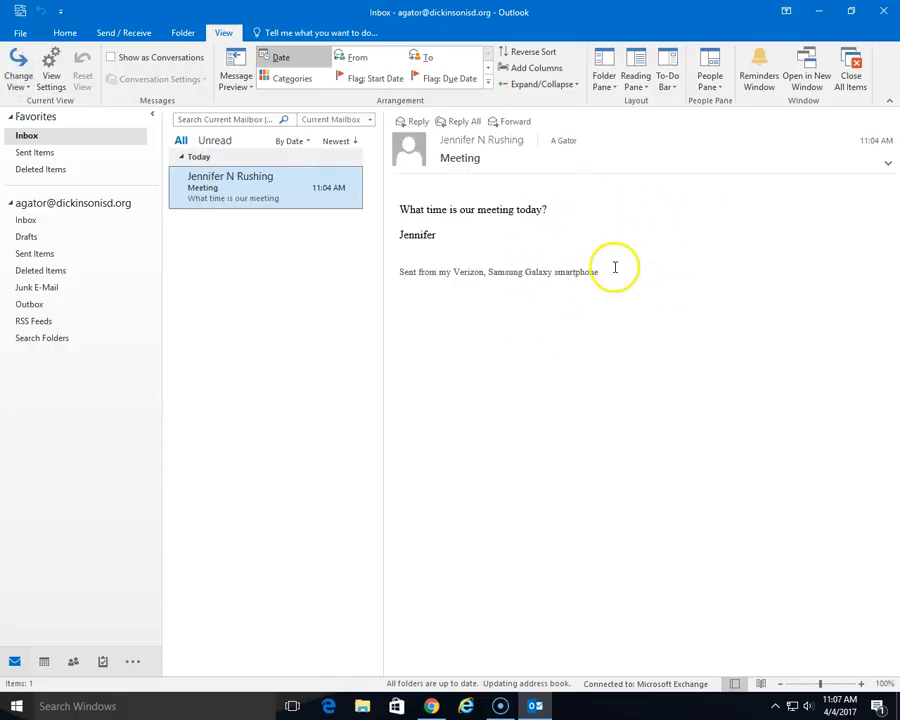
- Try the reading pane at the bottom, then place it back on the right
left_click(641, 91)
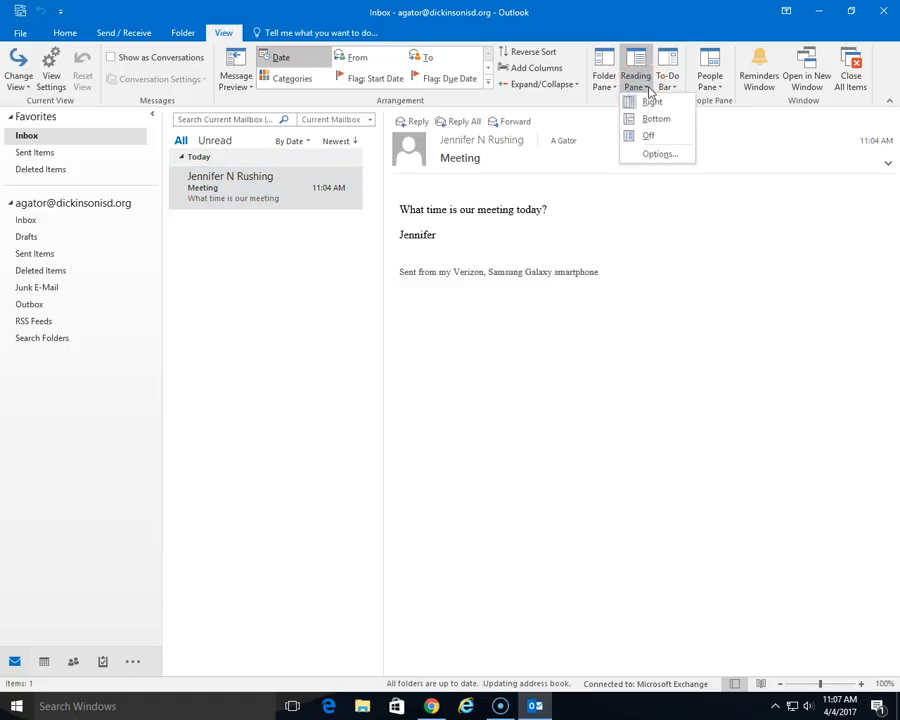
left_click(652, 104)
left_click(646, 121)
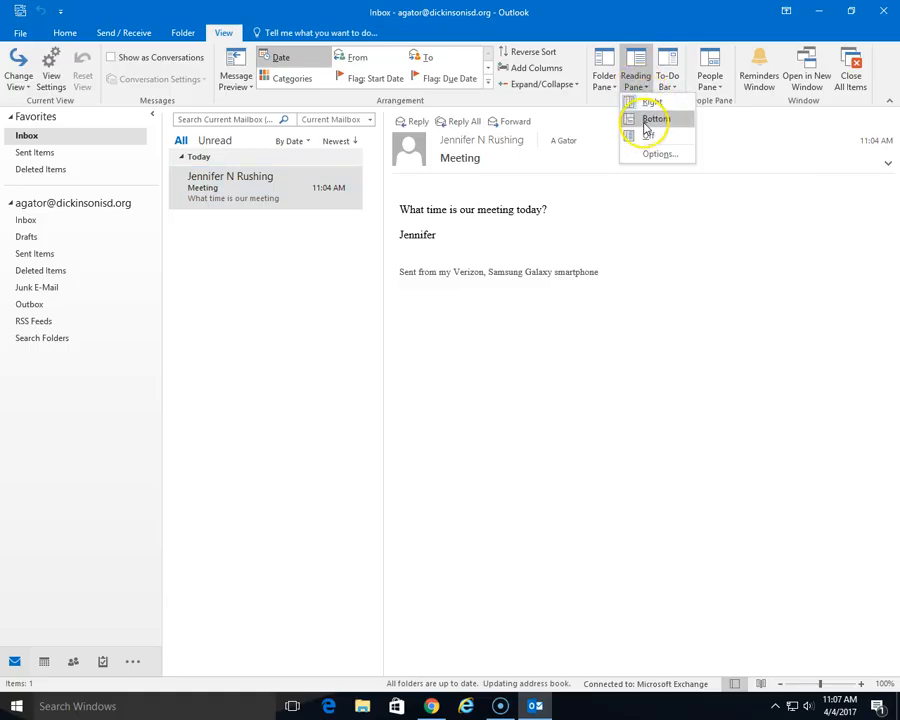
left_click(645, 80)
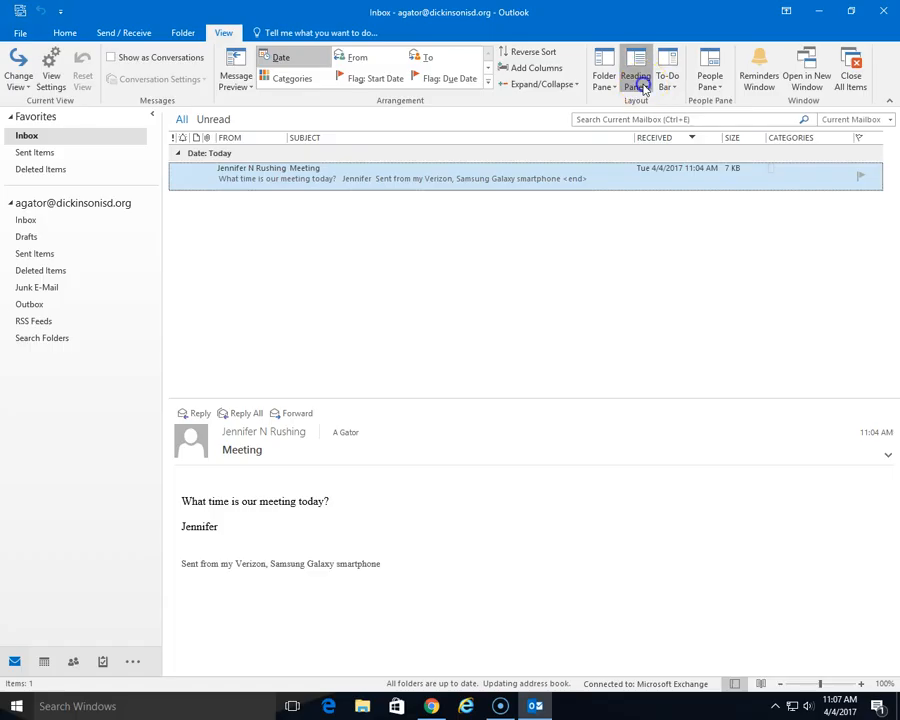
left_click(647, 137)
left_click(652, 102)
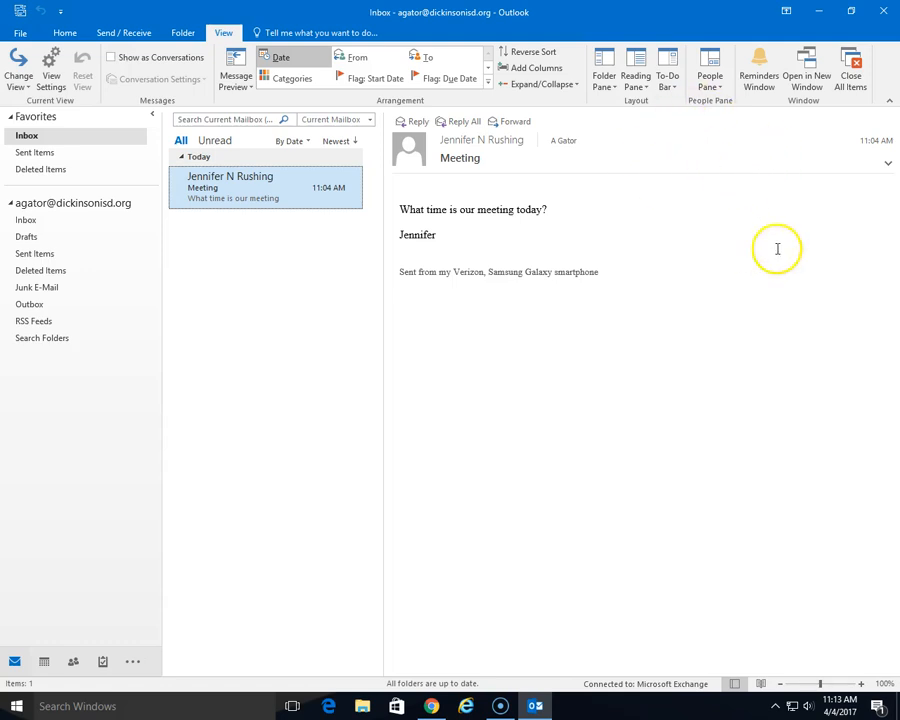
- Show the Calendar in the To-Do Bar and view Thursday's ETLN appointment
left_click(669, 84)
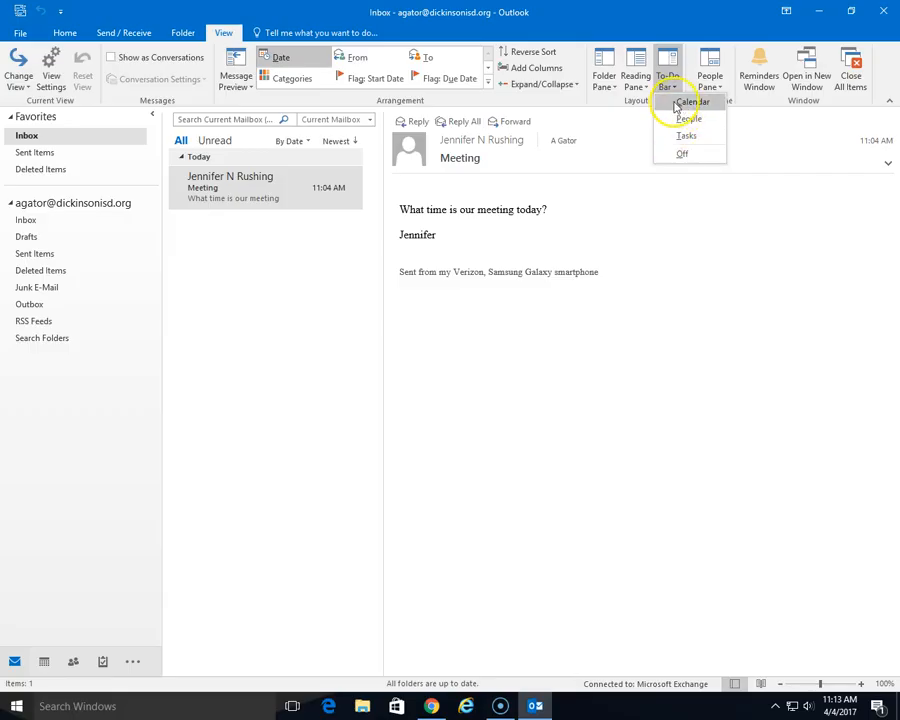
left_click(673, 104)
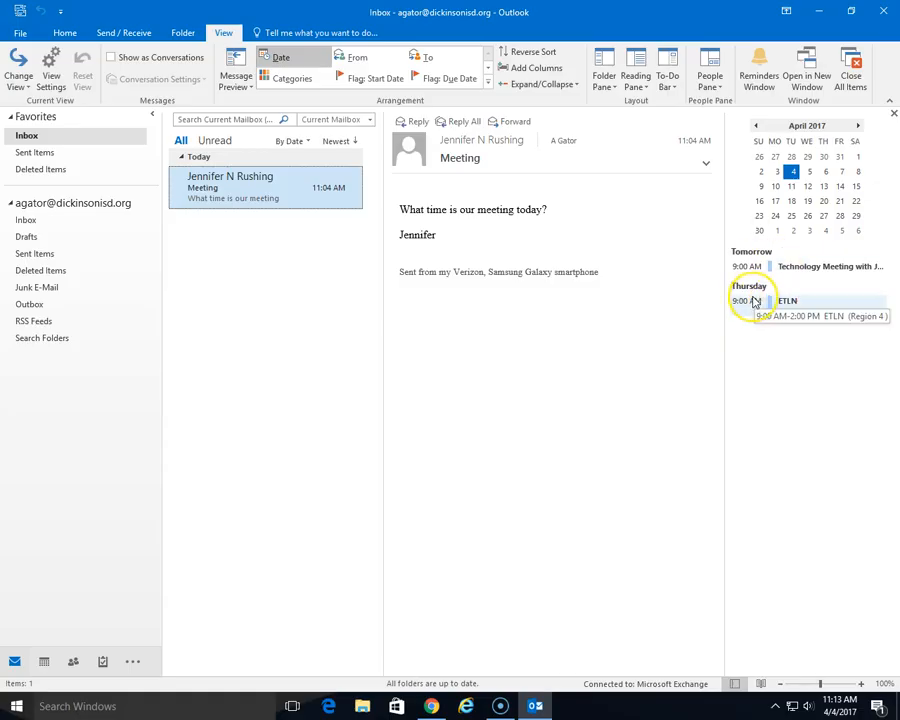
left_click(766, 299)
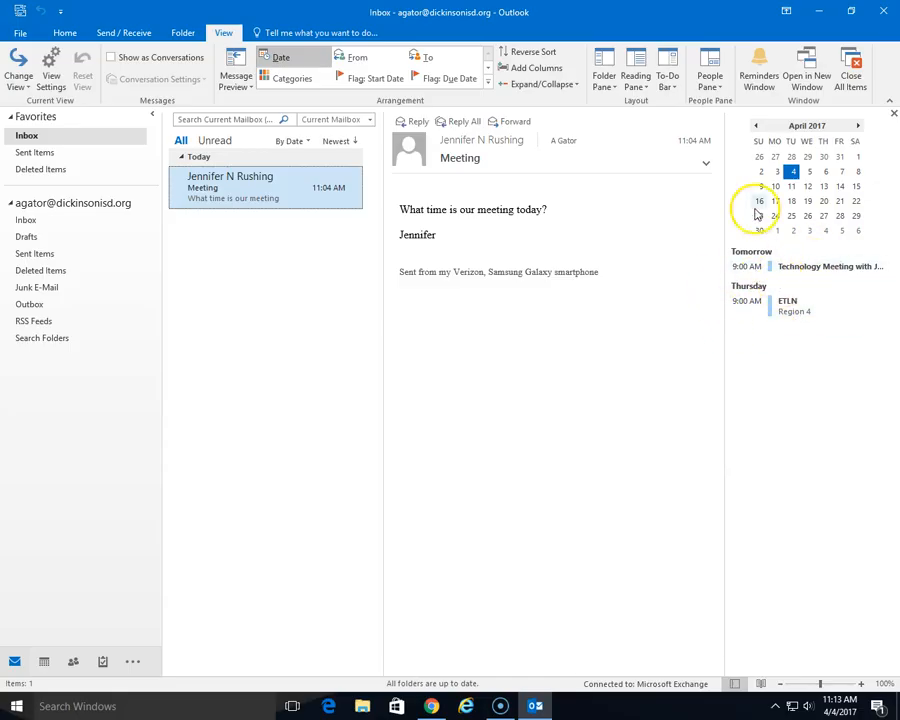
- Add the People and Tasks sections to the To-Do Bar
left_click(709, 88)
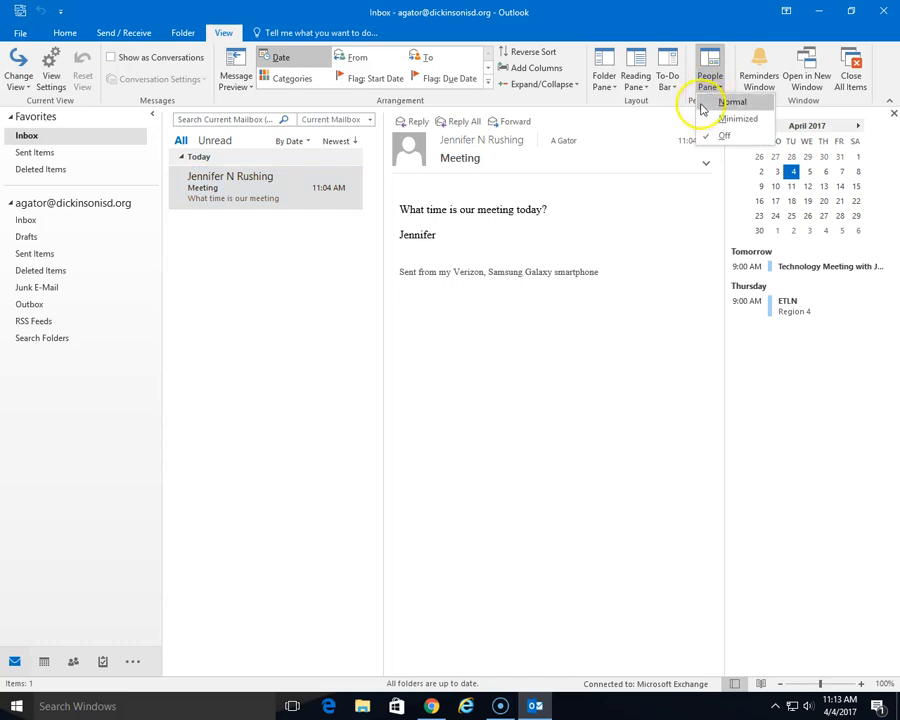
left_click(667, 84)
left_click(670, 121)
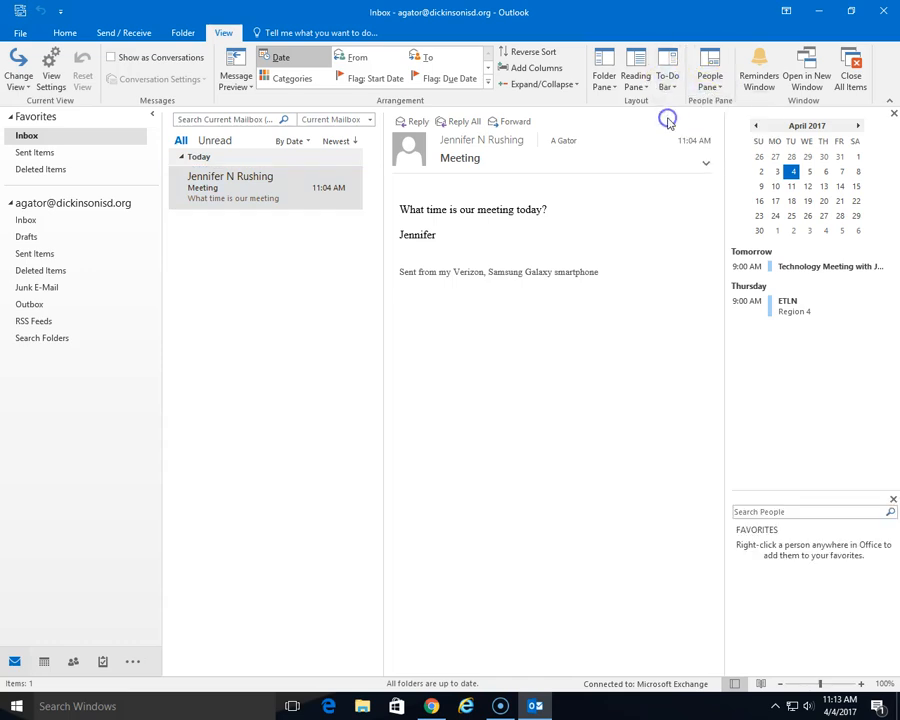
left_click(634, 84)
left_click(666, 85)
left_click(666, 85)
left_click(672, 135)
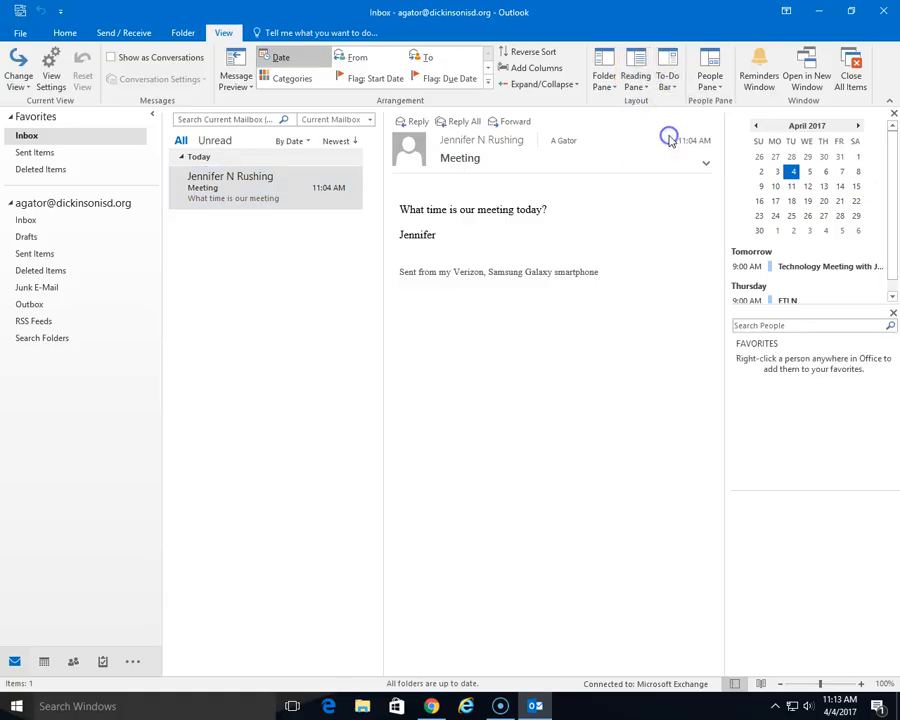
- Remove the People and Tasks sections from the To-Do Bar and return to the Home tab
left_click(672, 88)
left_click(664, 118)
left_click(668, 84)
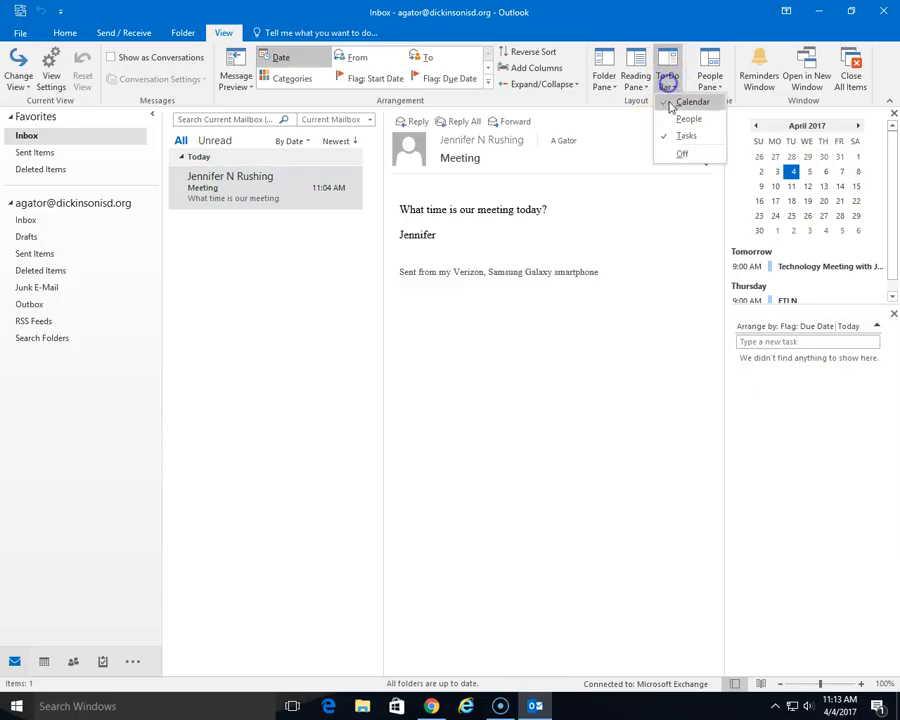
left_click(686, 135)
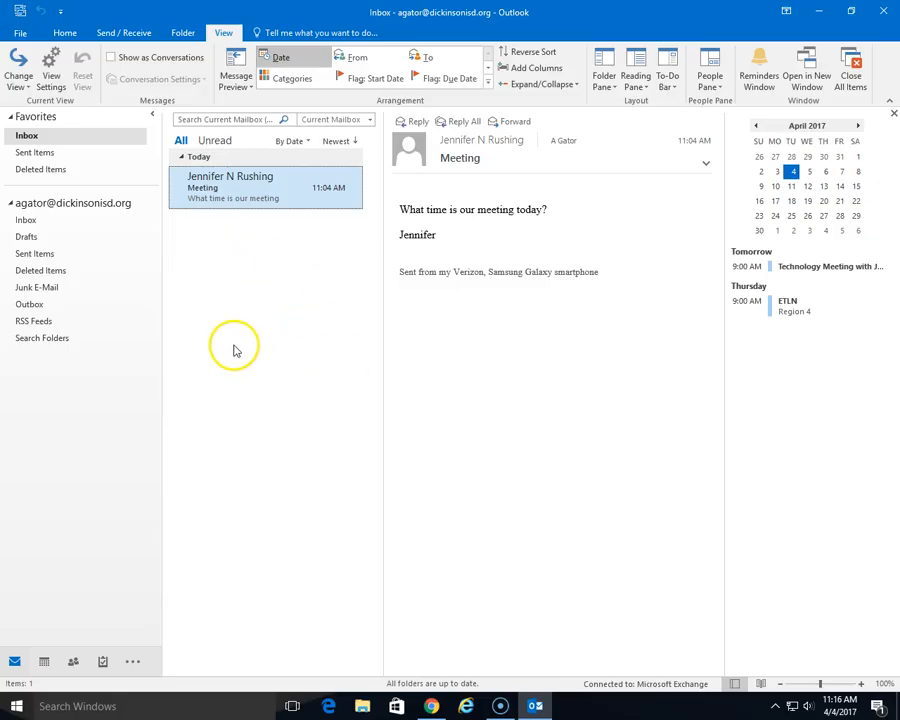
left_click(66, 35)
left_click(86, 52)
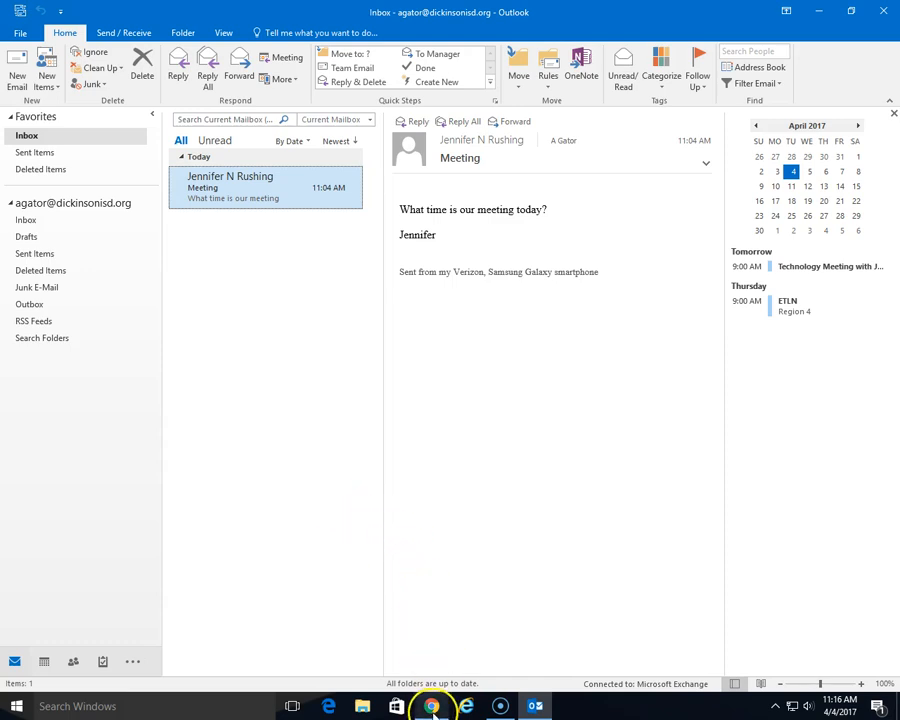
mouse_move(432, 709)
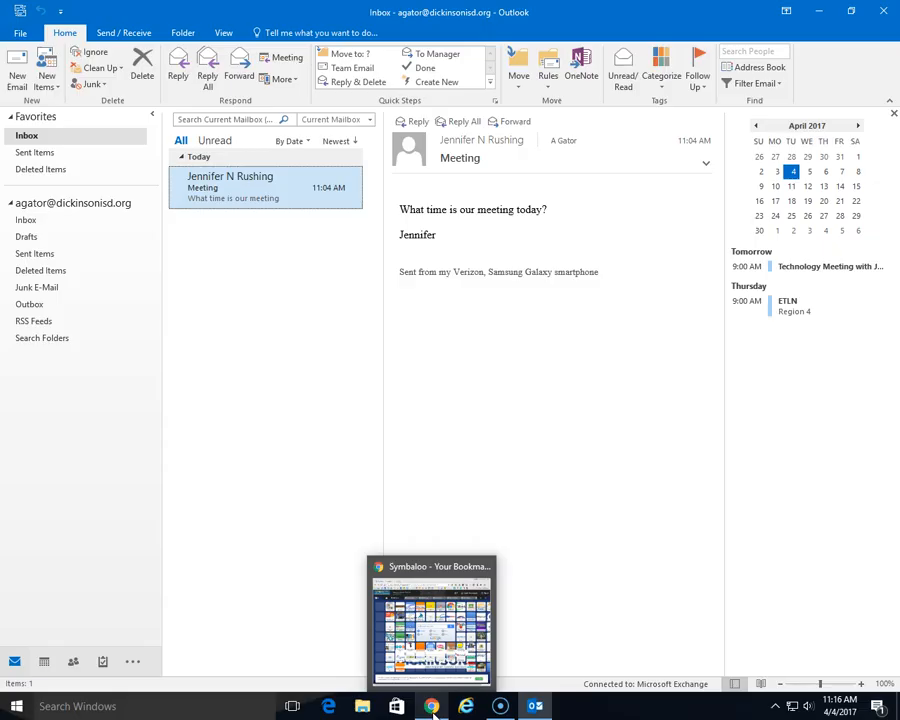
- Bring Chrome forward, maximize it, and open Symbaloo's DISD Technology webmix
left_click(432, 706)
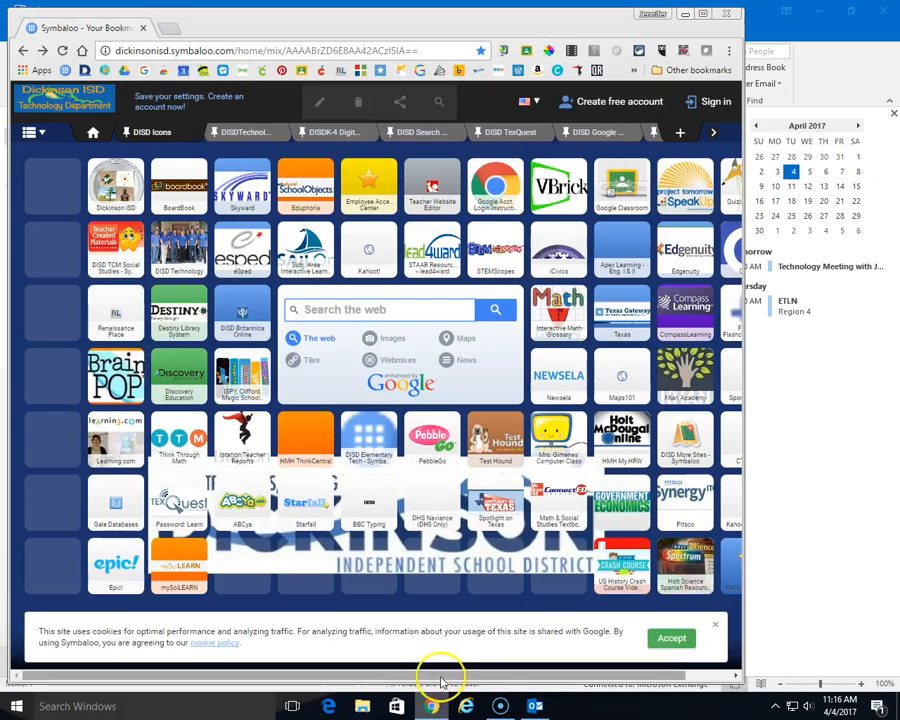
left_click(704, 14)
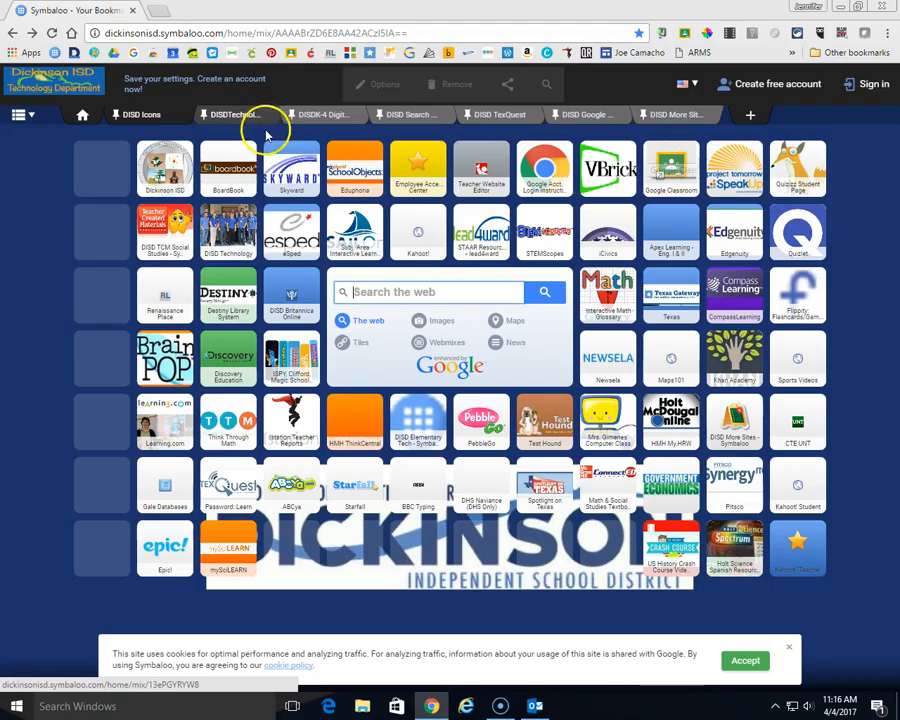
left_click(236, 238)
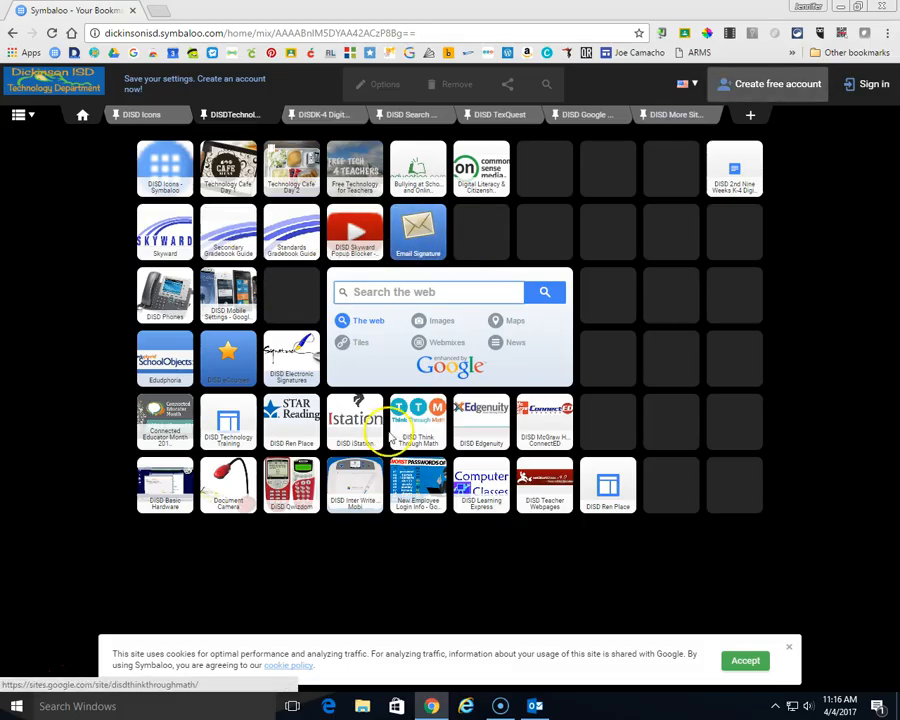
- Open the Email Signature page and copy its full district signature template block
left_click(427, 237)
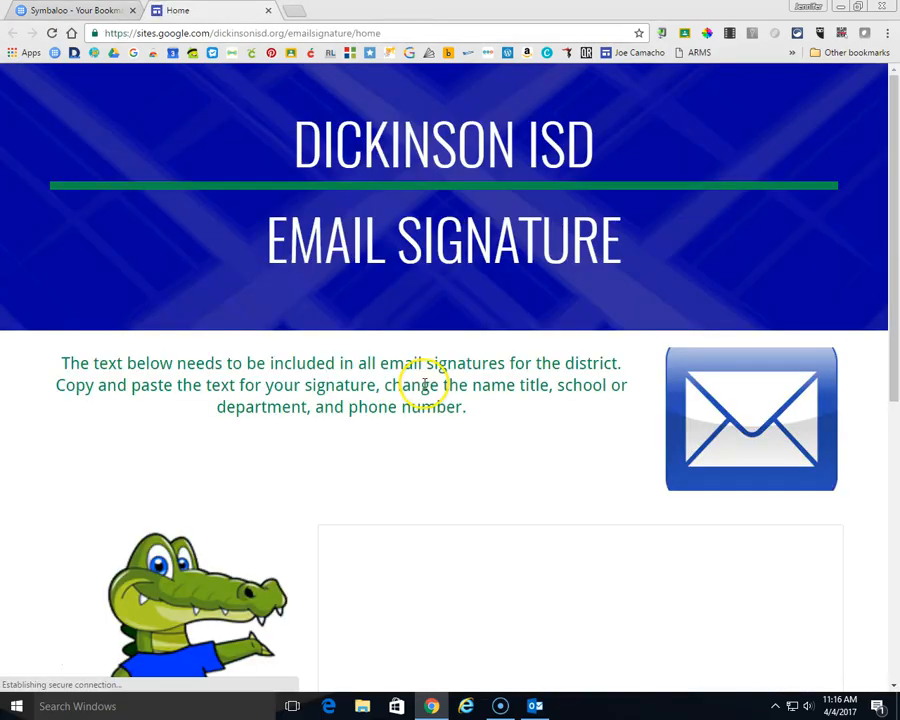
scroll(396, 362, "down", 3)
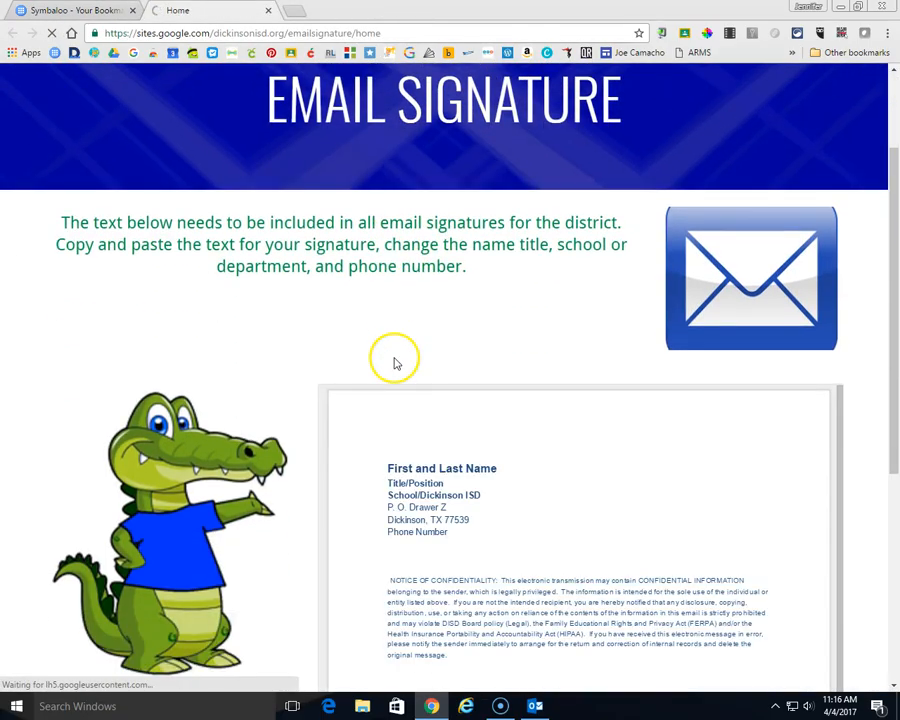
scroll(393, 362, "down", 1)
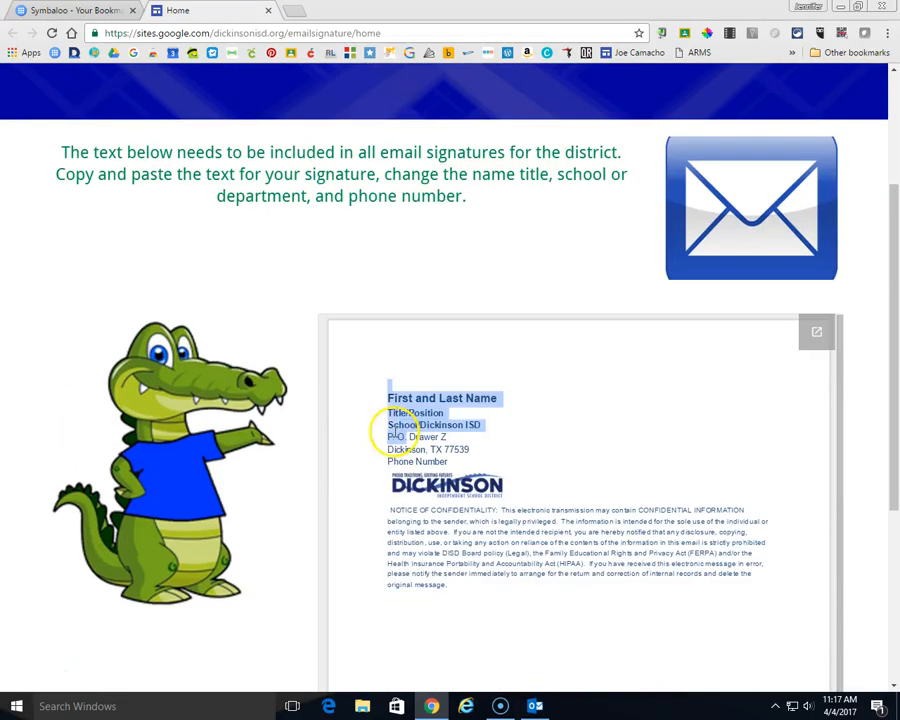
left_click(383, 389)
mouse_move(383, 389)
left_mouse_down()
mouse_move(428, 404)
mouse_move(514, 585)
mouse_move(756, 597)
left_mouse_up()
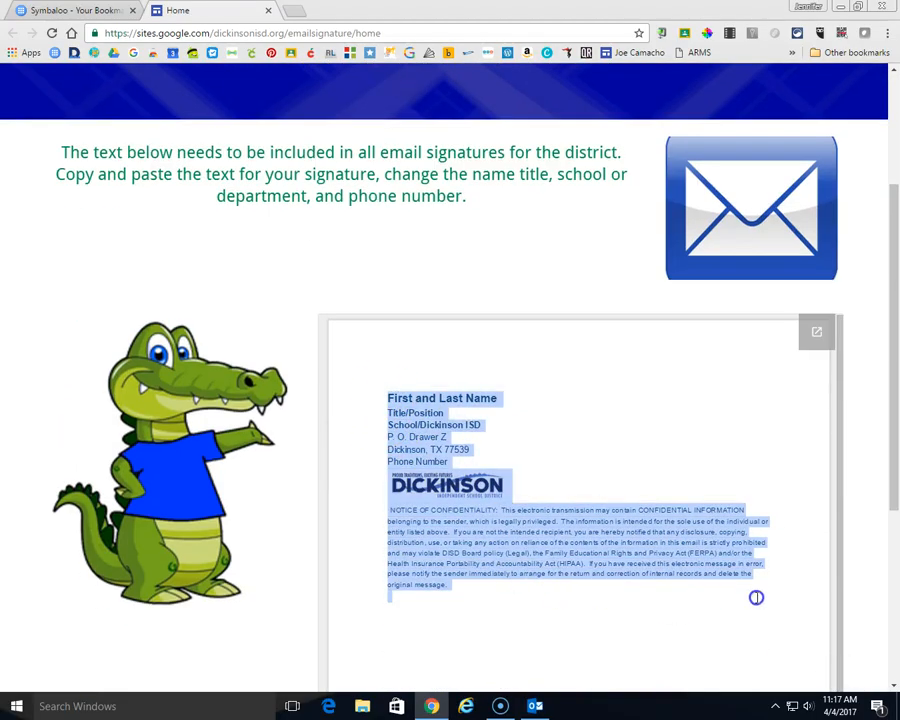
right_click(556, 527)
left_click(580, 534)
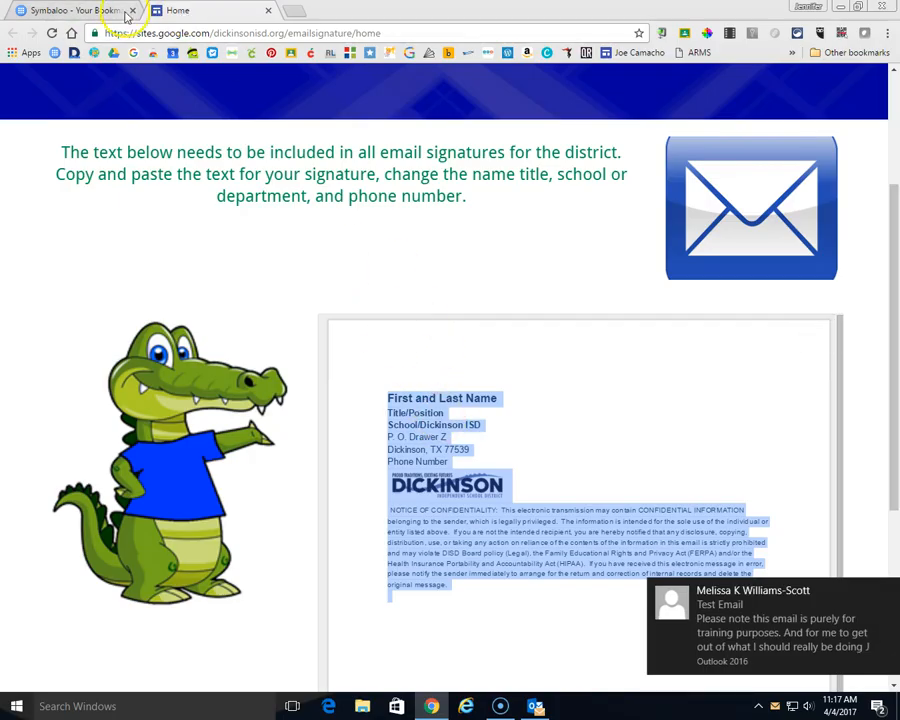
- Open File > Options > Mail > Signatures and start a new signature named after the user
left_click(842, 8)
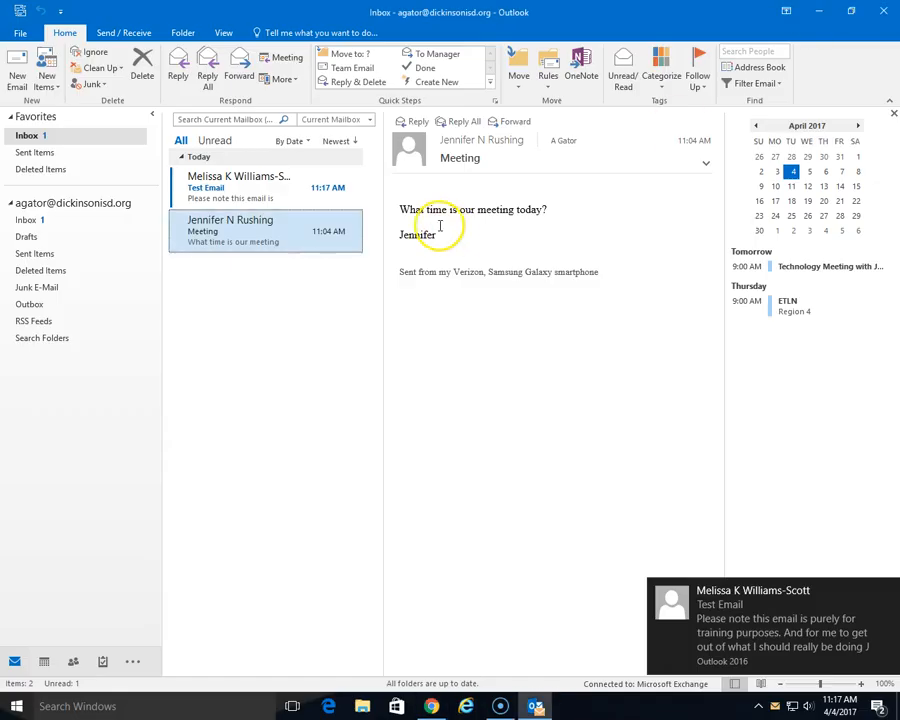
left_click(20, 34)
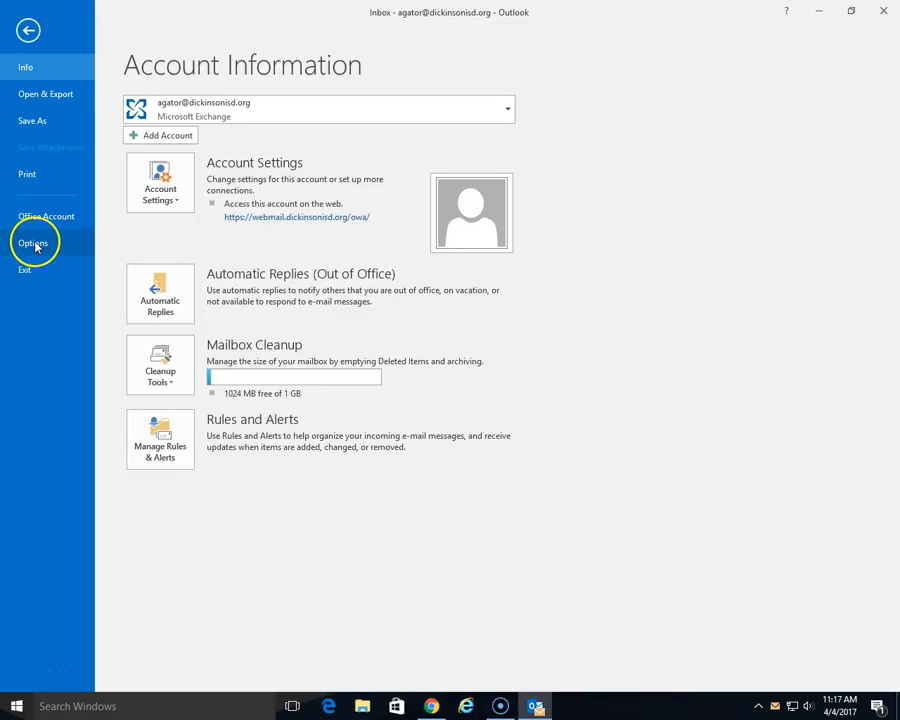
left_click(33, 244)
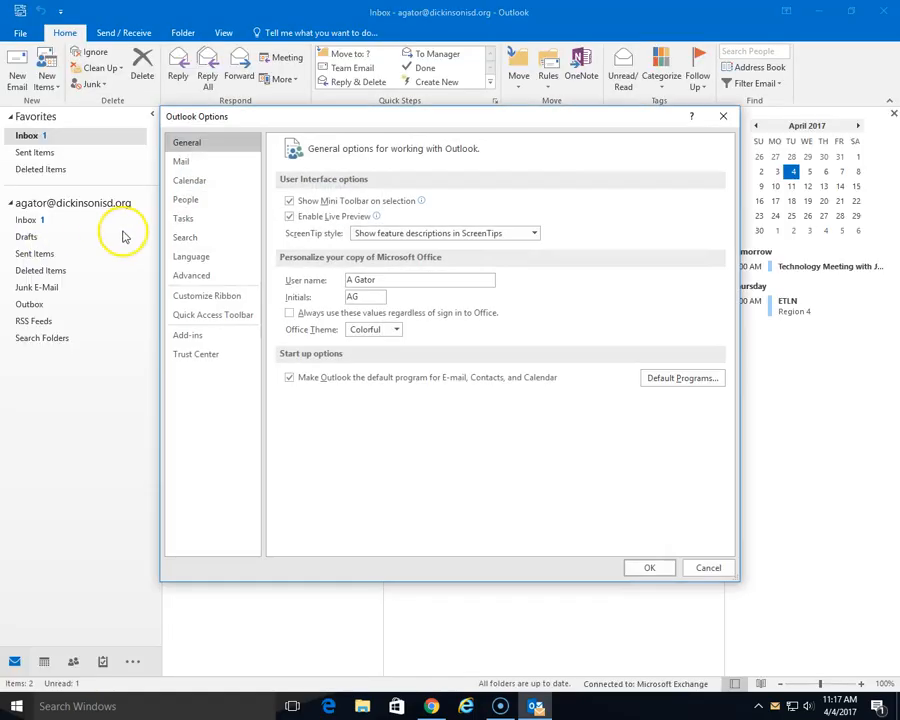
left_click(196, 163)
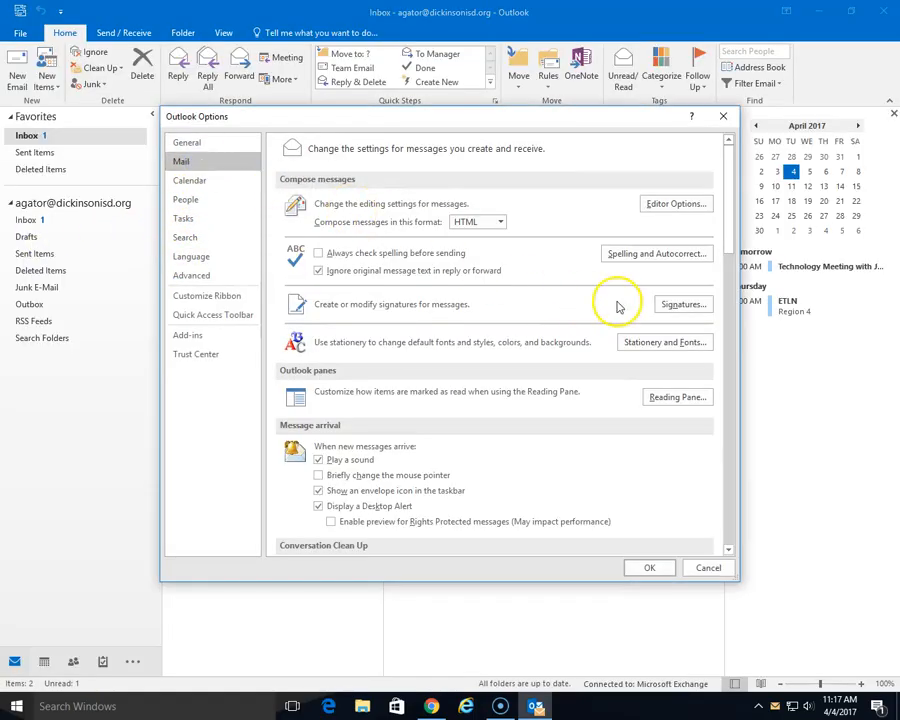
left_click(685, 306)
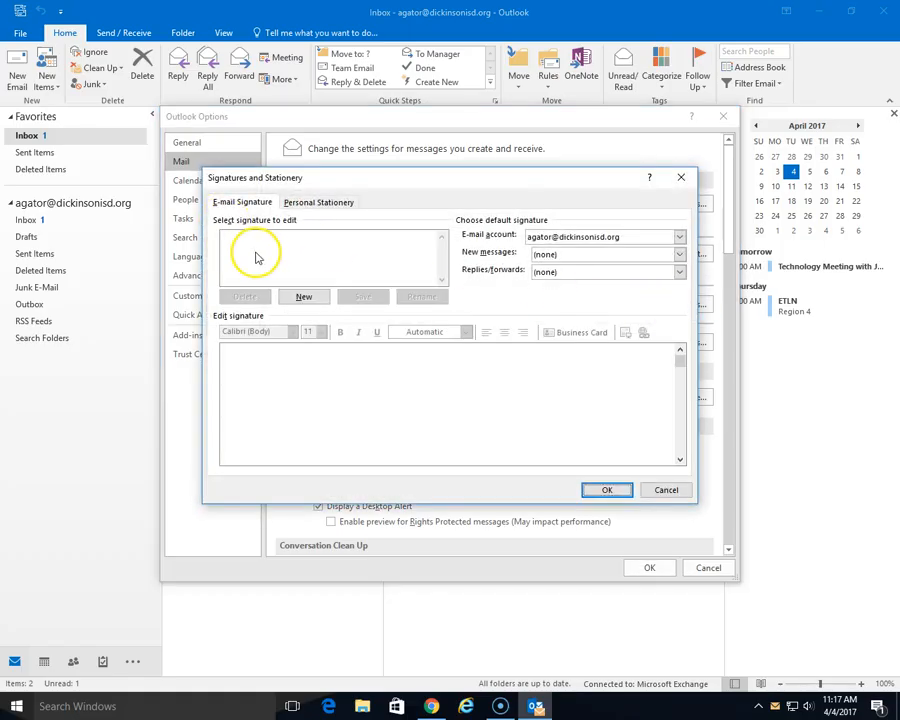
left_click(278, 254)
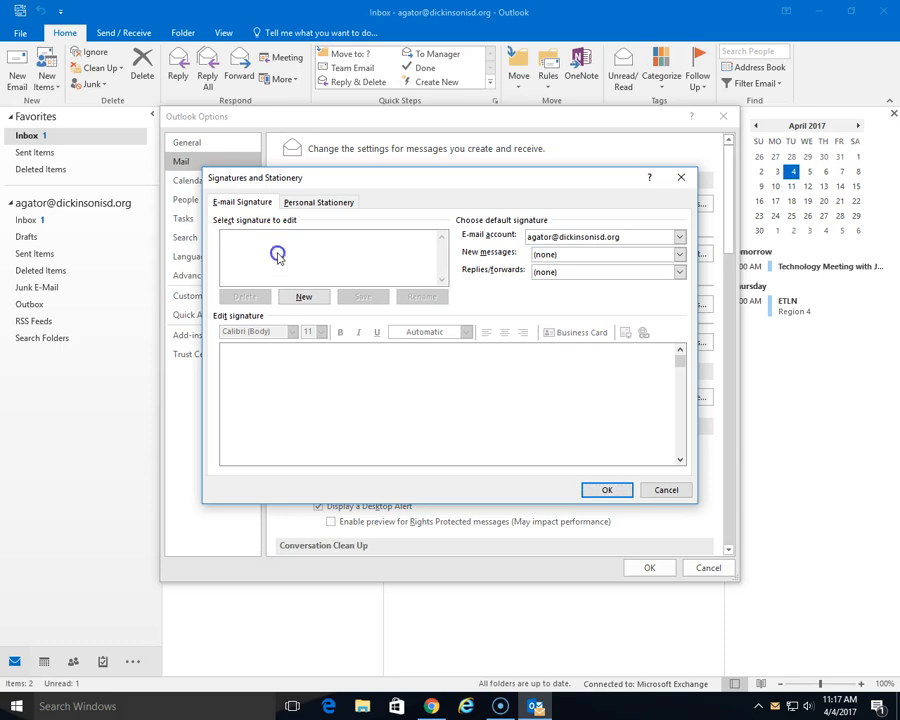
left_click(302, 297)
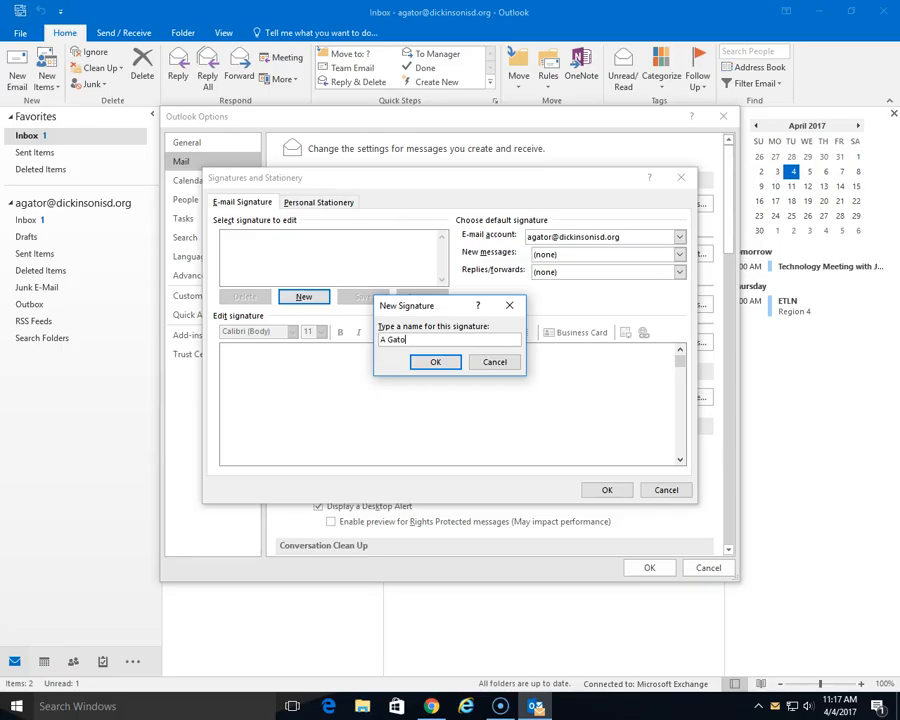
- Confirm the signature name and paste the district template into the editor, keeping its formatting
left_click(433, 363)
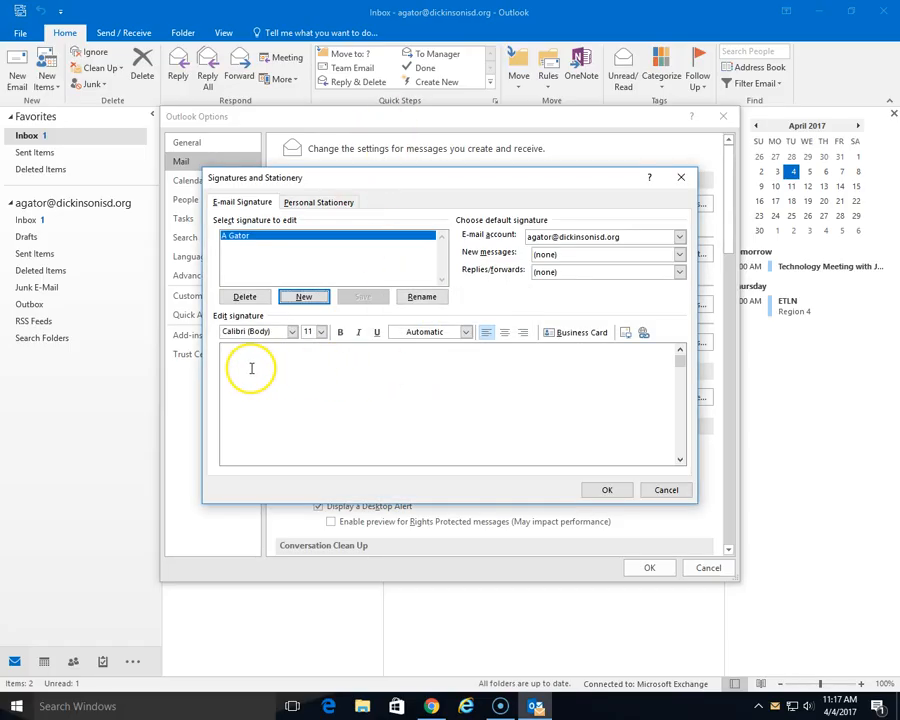
left_click(238, 364)
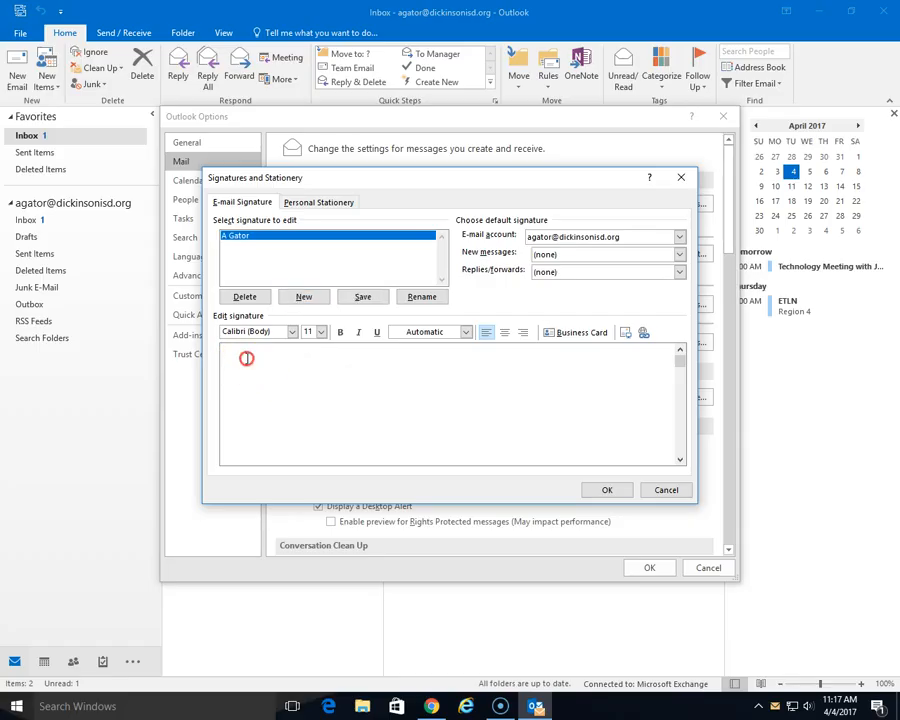
right_click(246, 358)
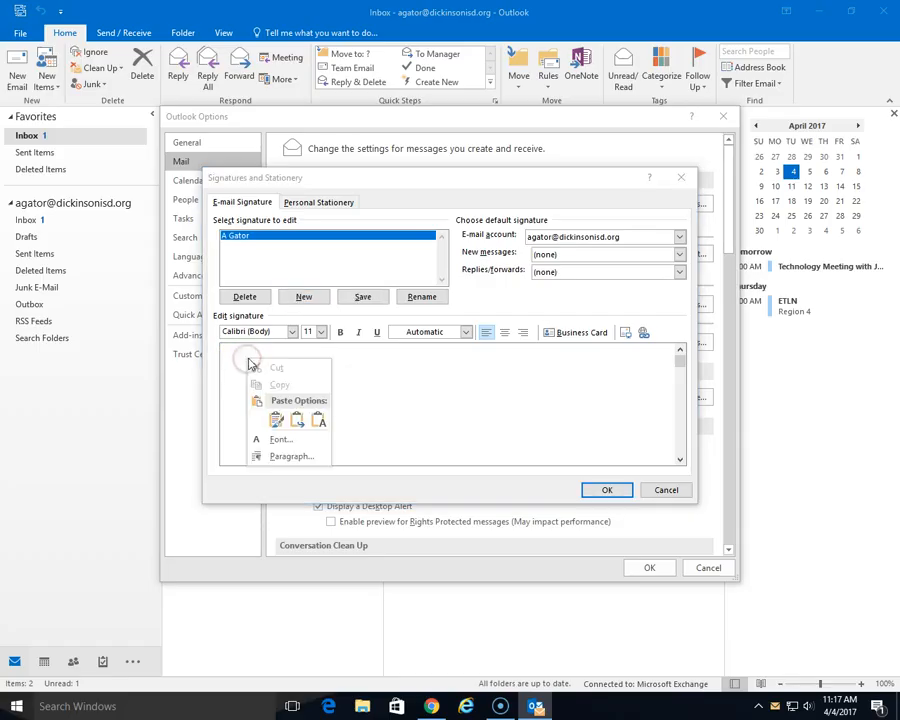
left_click(276, 423)
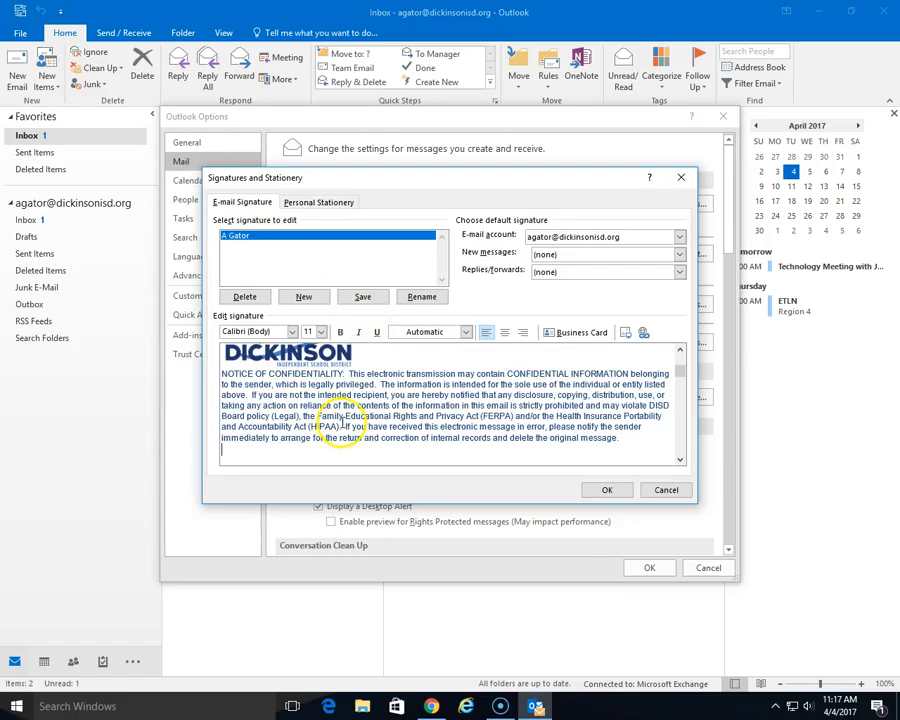
left_click_drag(686, 378, 683, 362)
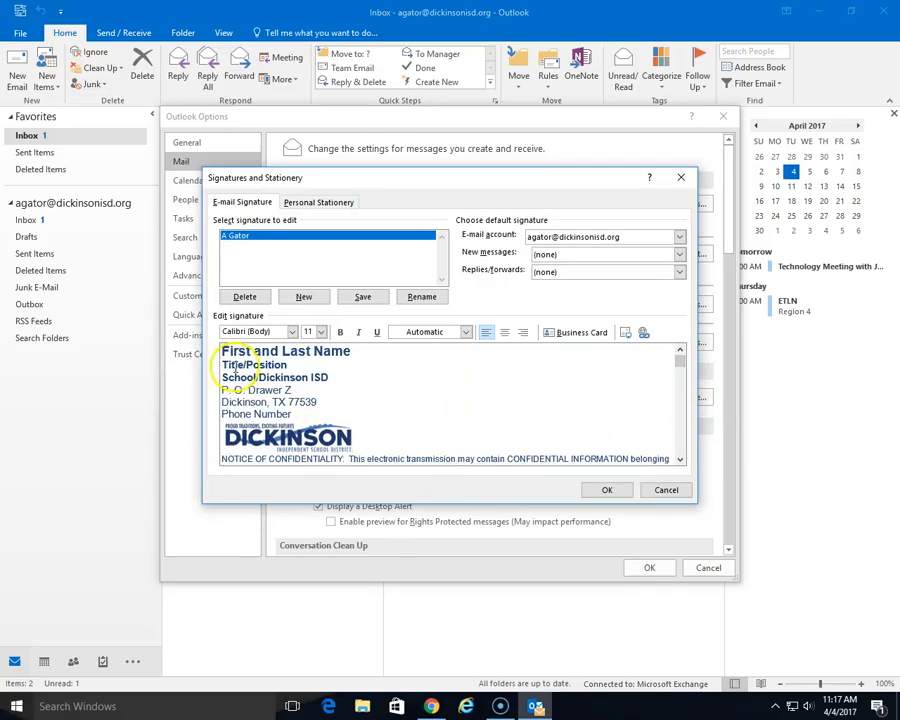
- Fill in the teacher's name and 4th Grade Teacher, replacing the School/Dickinson ISD line with K.E. Little Elementary
left_click(355, 351)
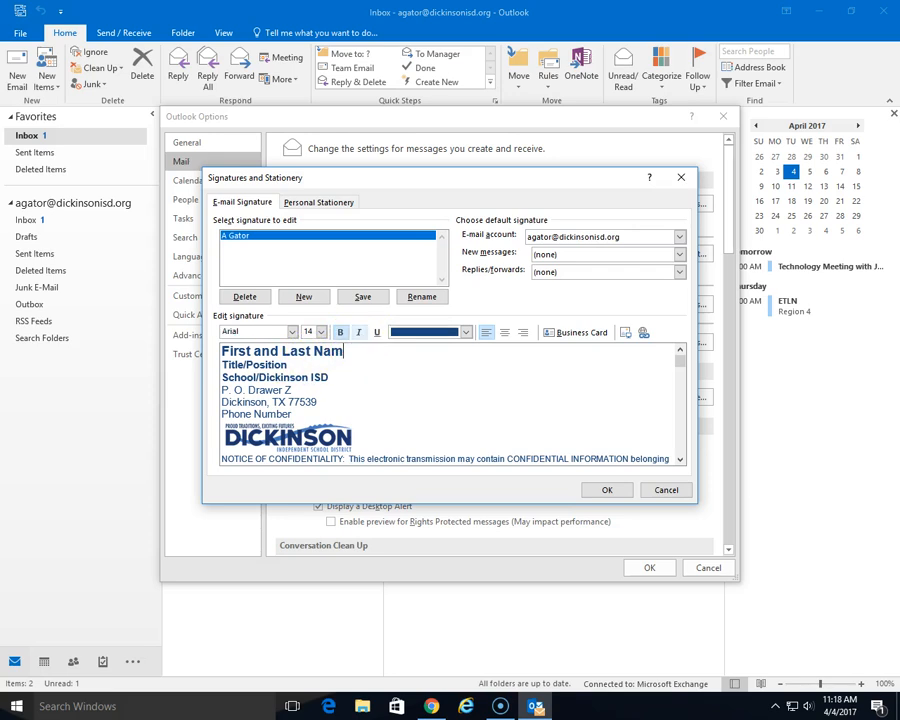
key("BackSpace")
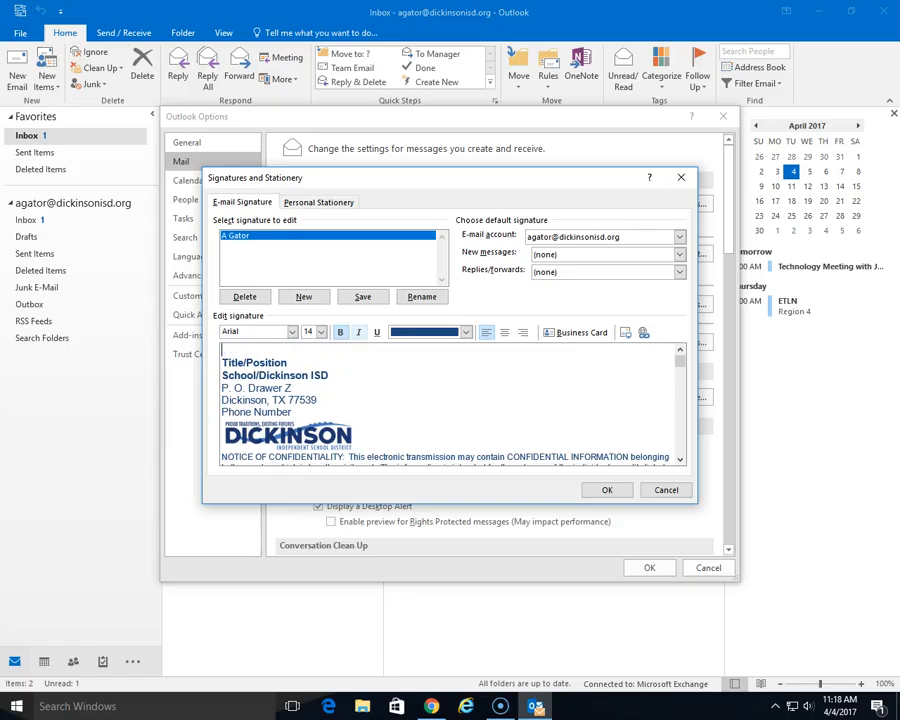
type("A.   Gator")
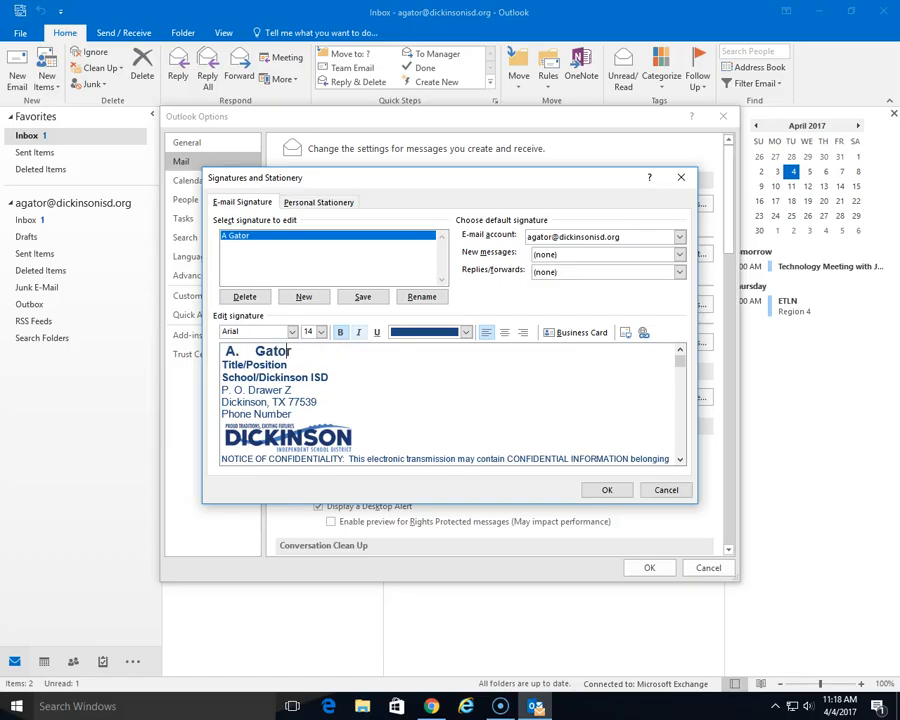
left_click(320, 364)
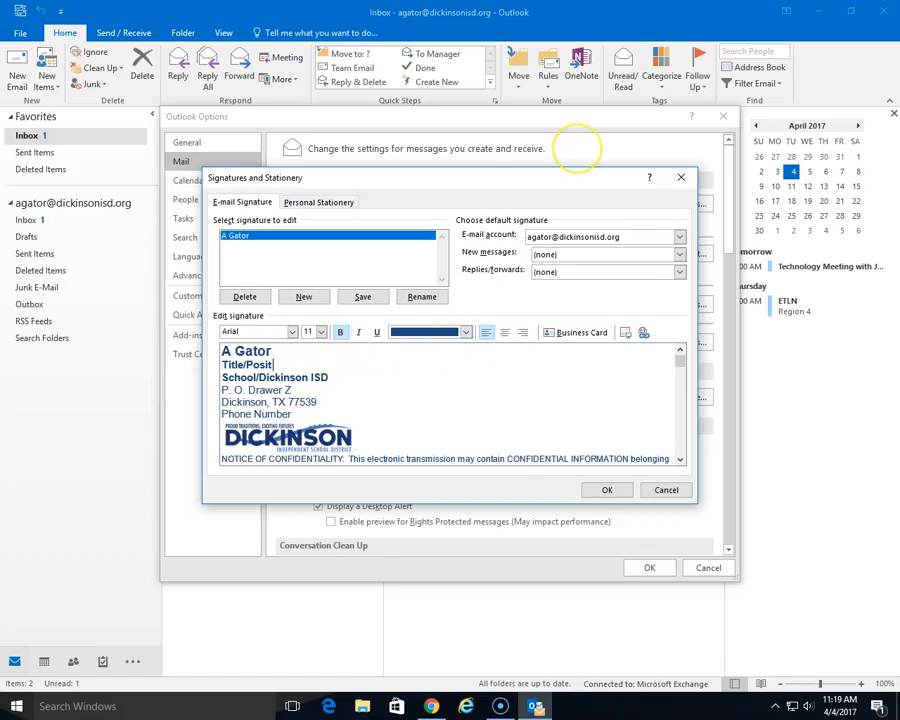
key("BackSpace")
key("BackSpace")
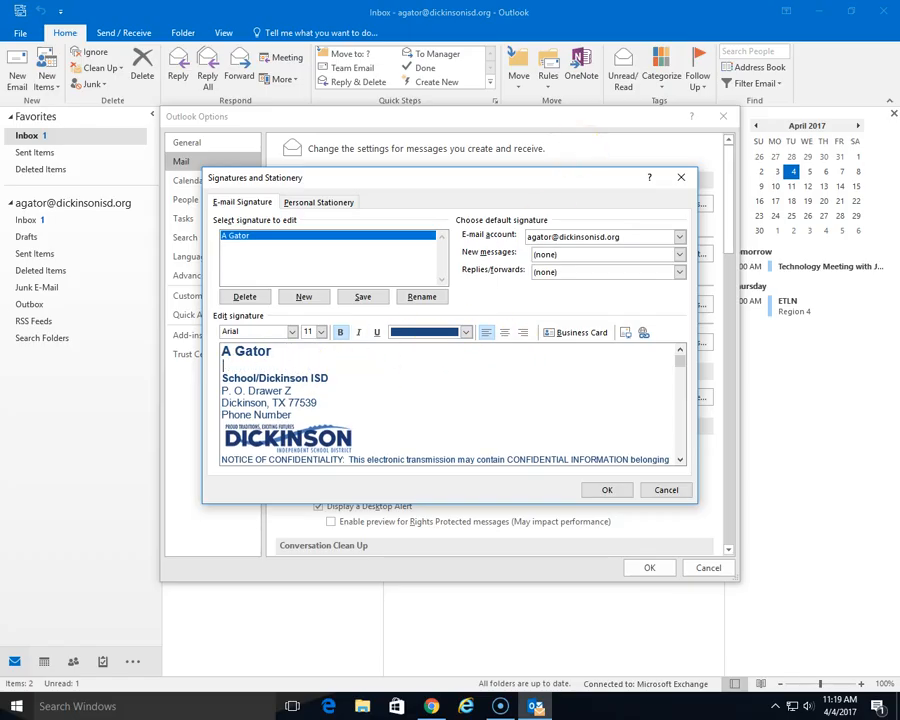
type("4th Grade Teacher")
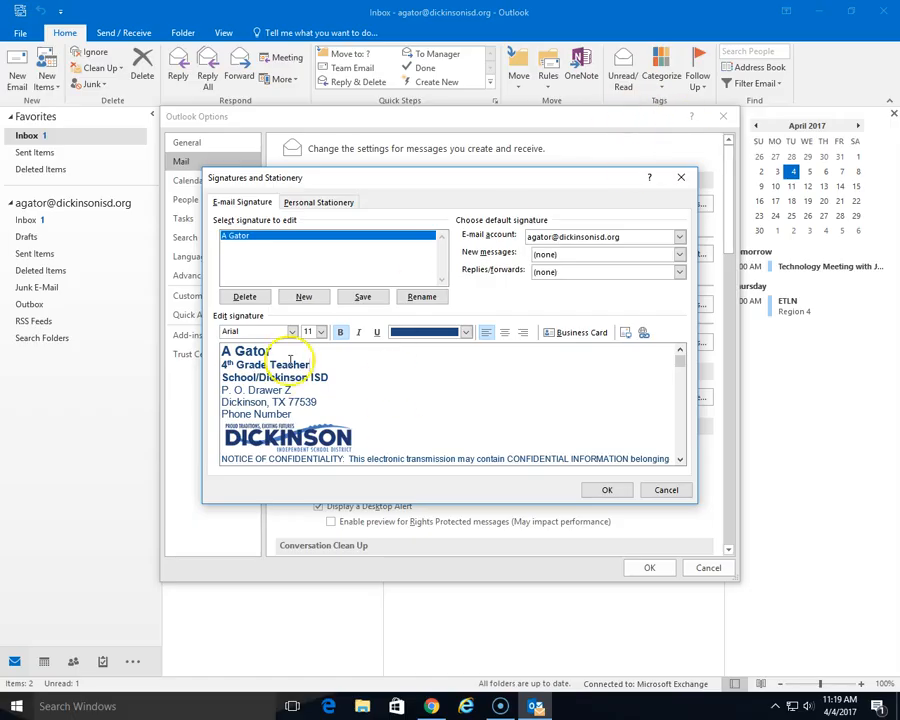
left_click_drag(340, 379, 238, 381)
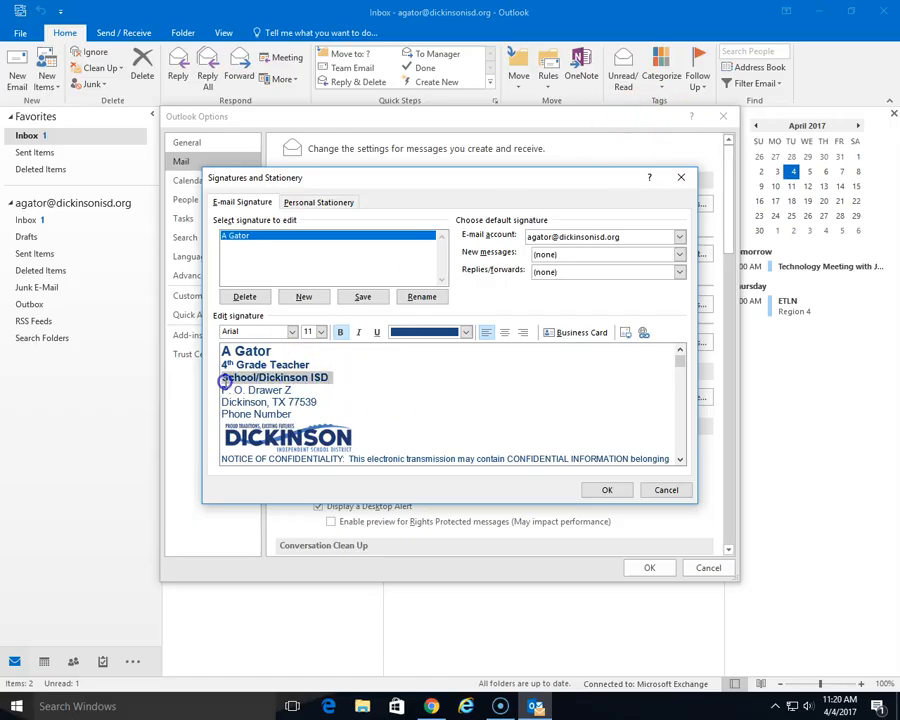
key("Delete")
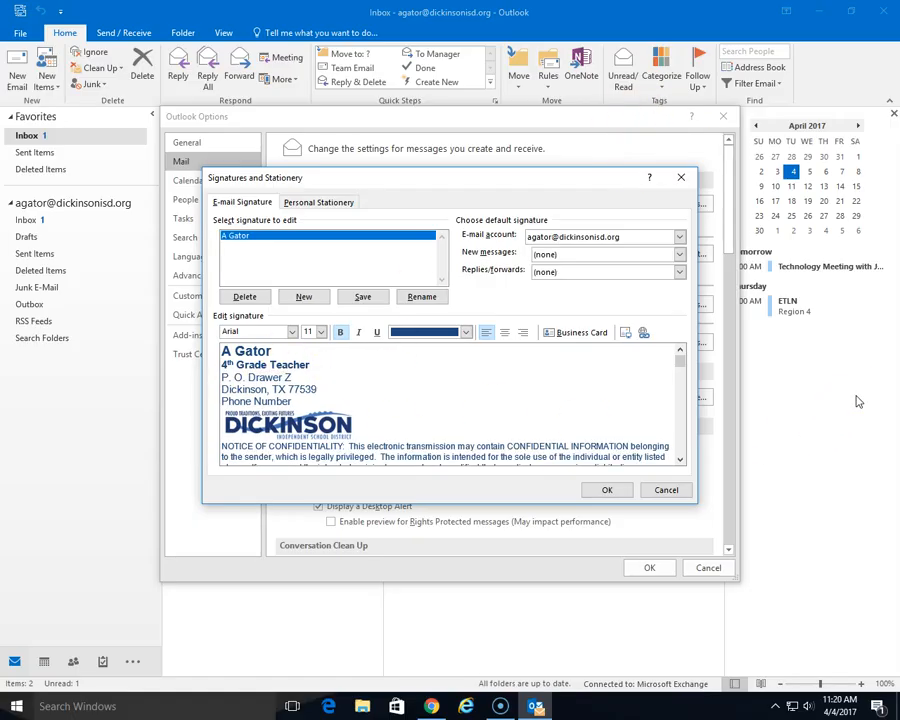
key("Return")
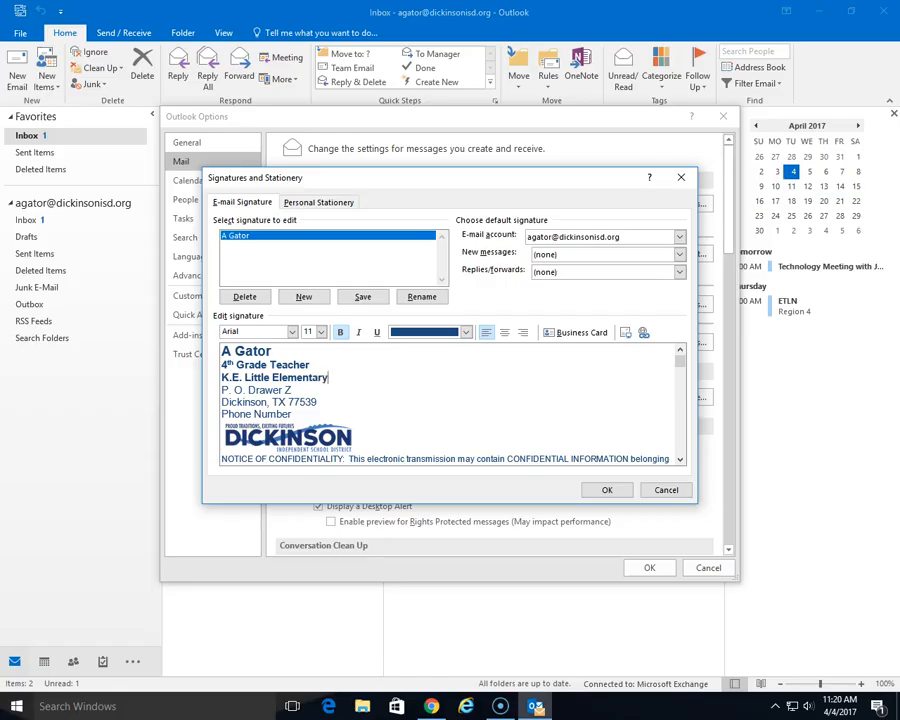
key("Return")
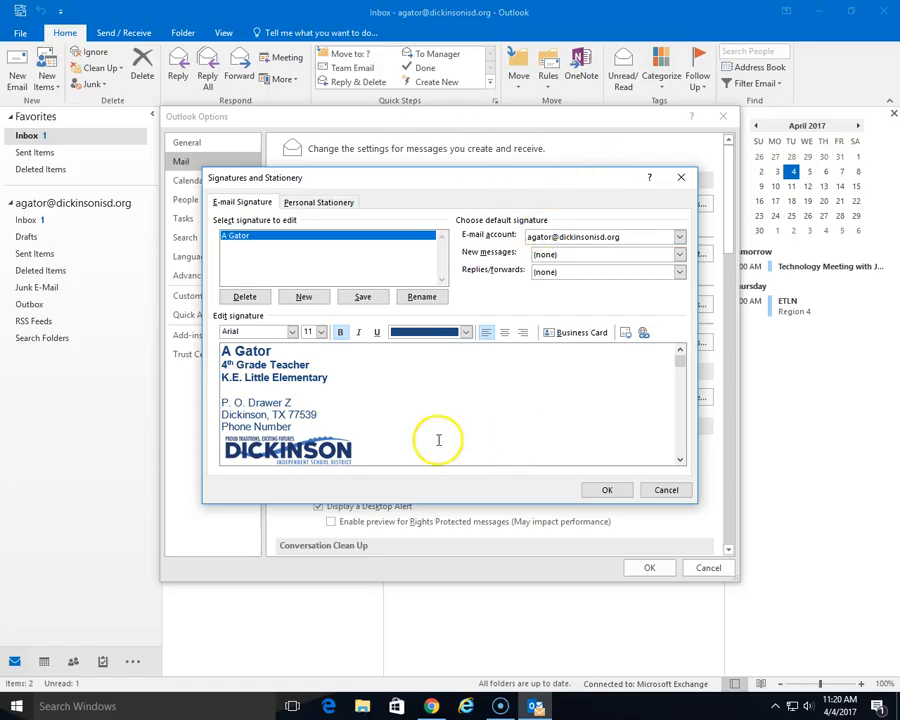
- Enter the teacher's phone number and tidy the blank lines around the address and logo
left_click(300, 425)
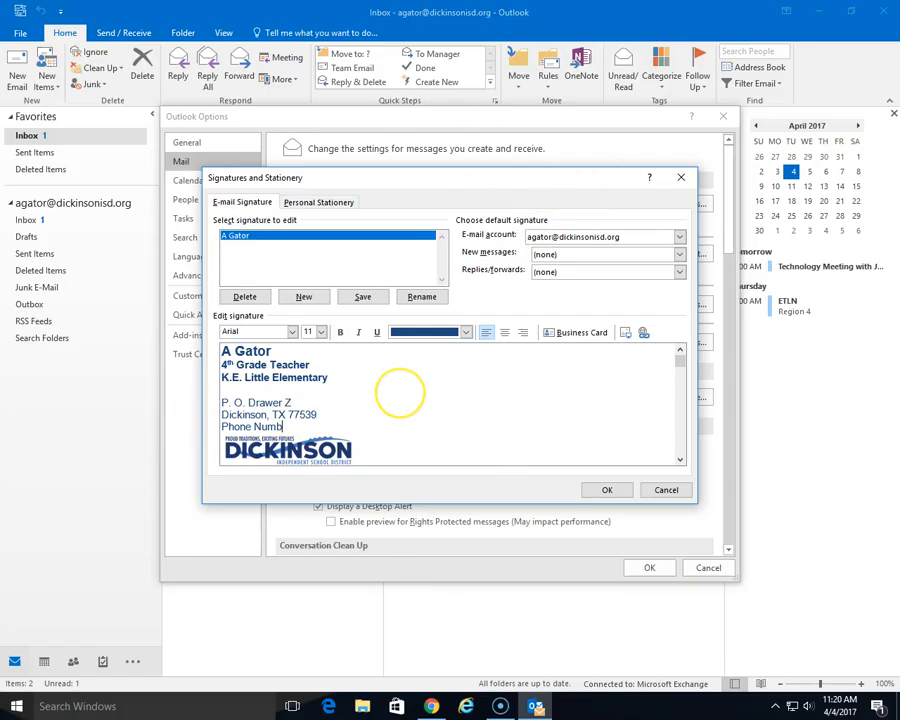
key("BackSpace")
key("BackSpace")
key("BackSpace")
key("BackSpace")
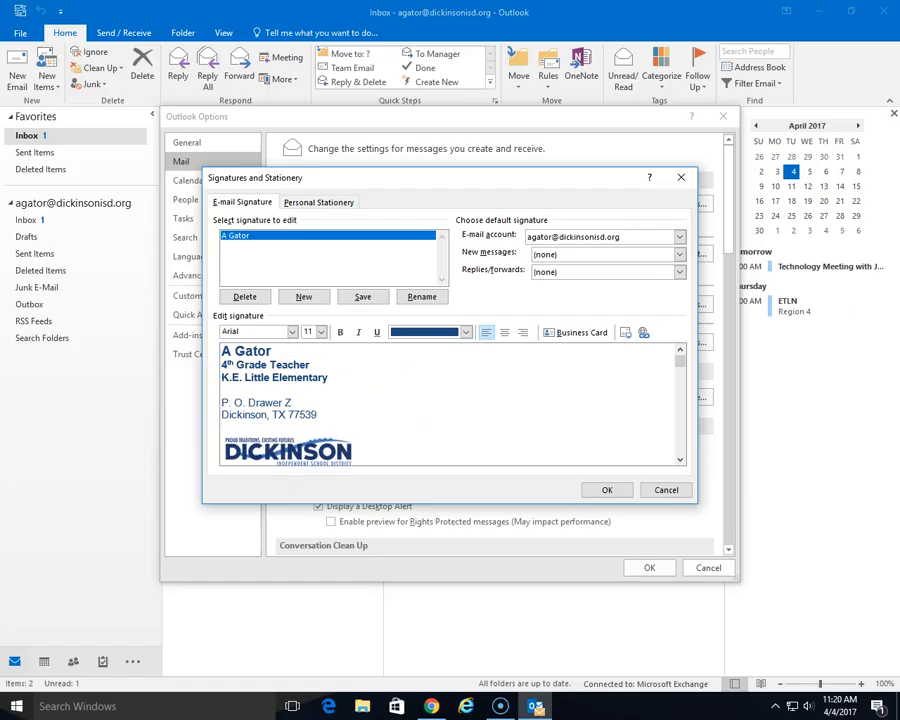
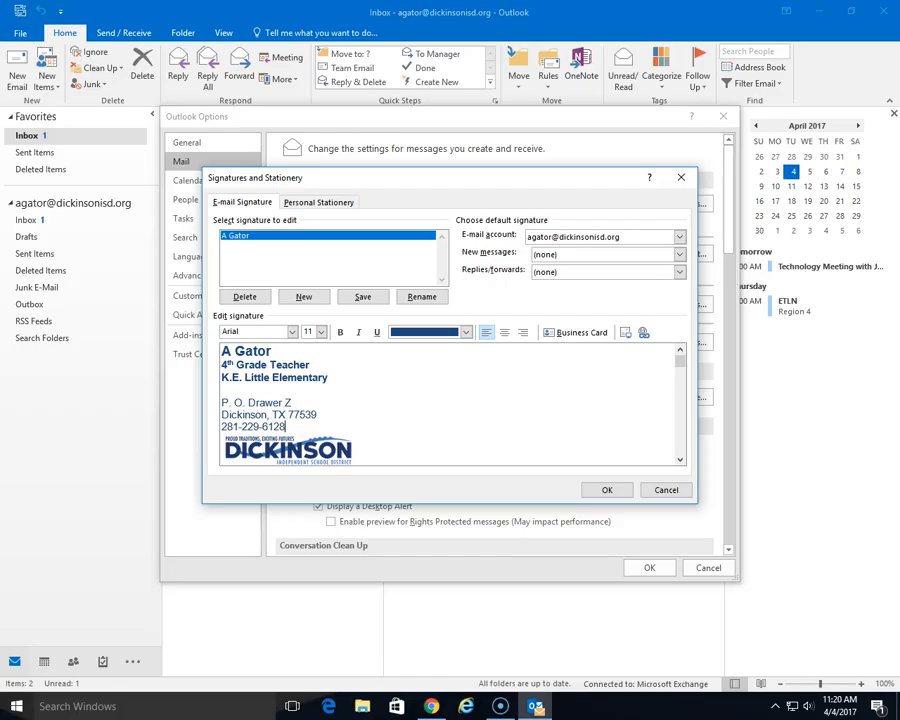
key("Return")
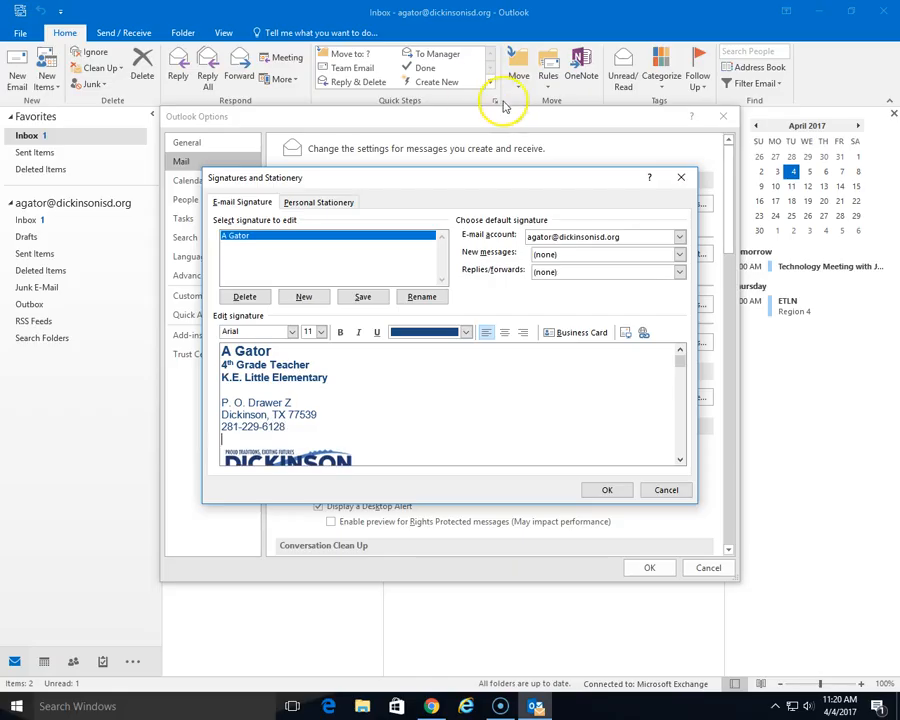
left_click(222, 403)
key("BackSpace")
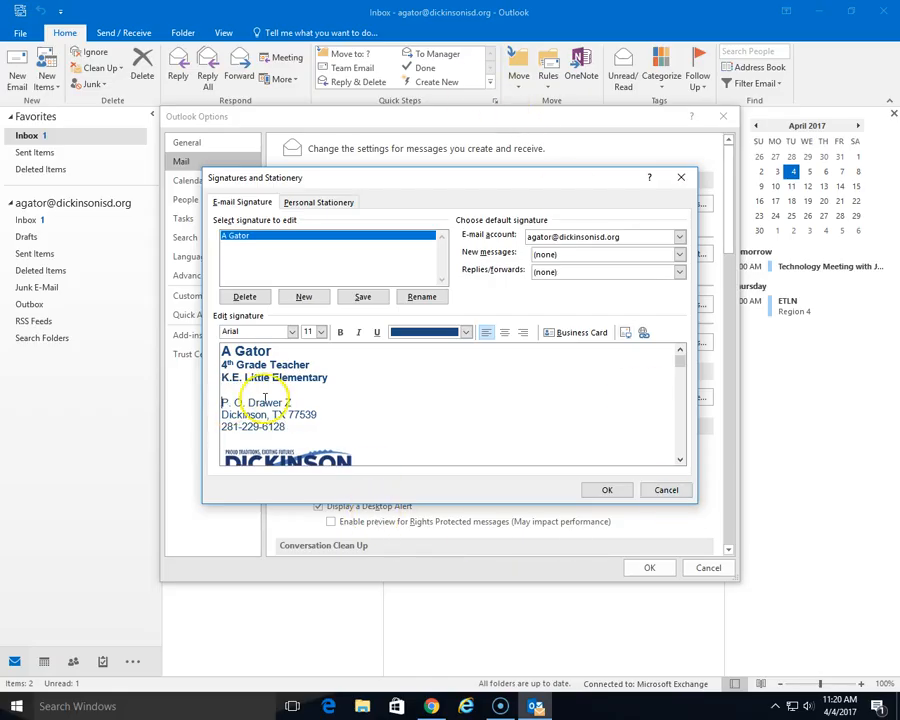
key("Down")
key("Down")
key("Down")
key("Down")
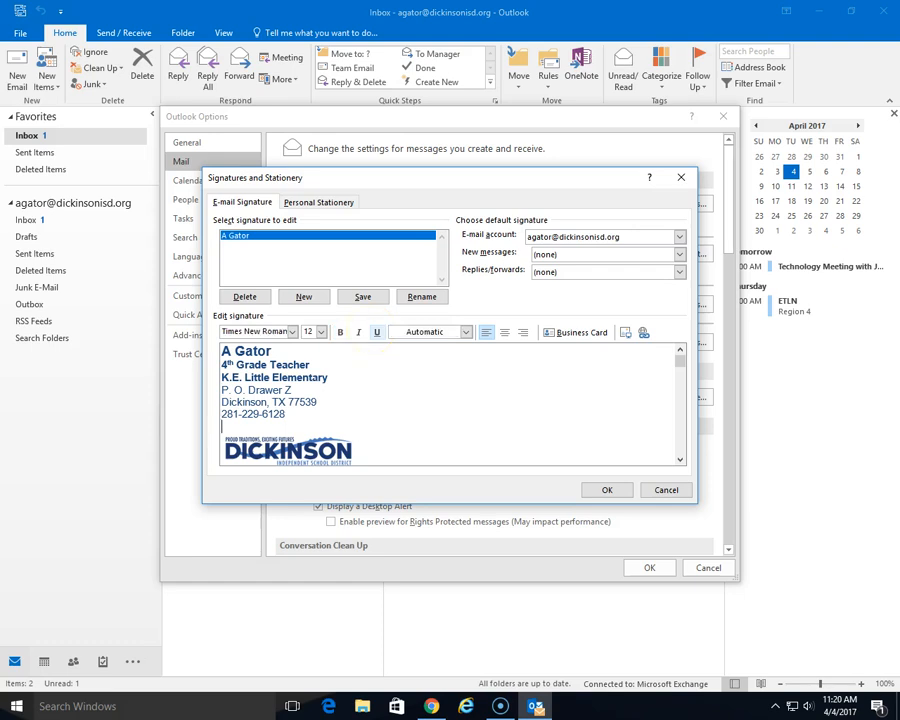
key("Up")
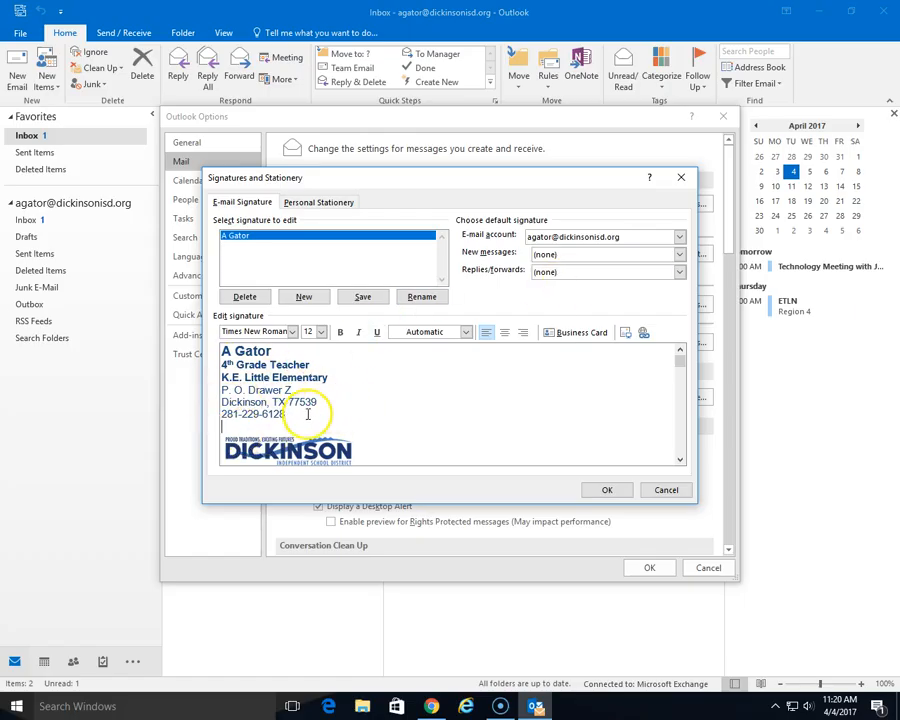
- Make the new signature the default for new messages and replies/forwards, then save and close both dialogs
left_click(679, 256)
left_click(560, 276)
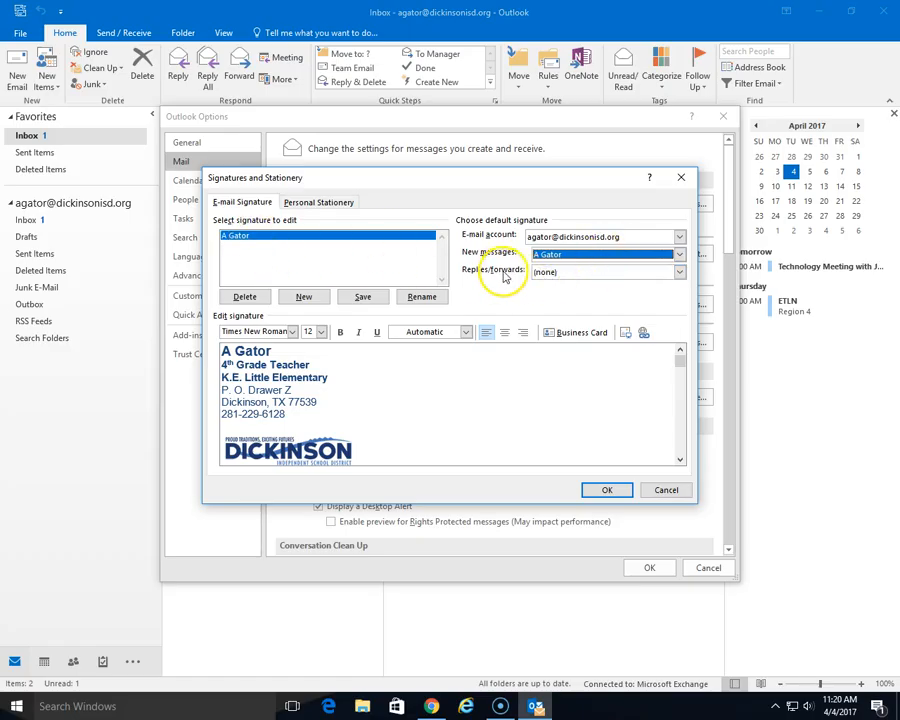
left_click(679, 272)
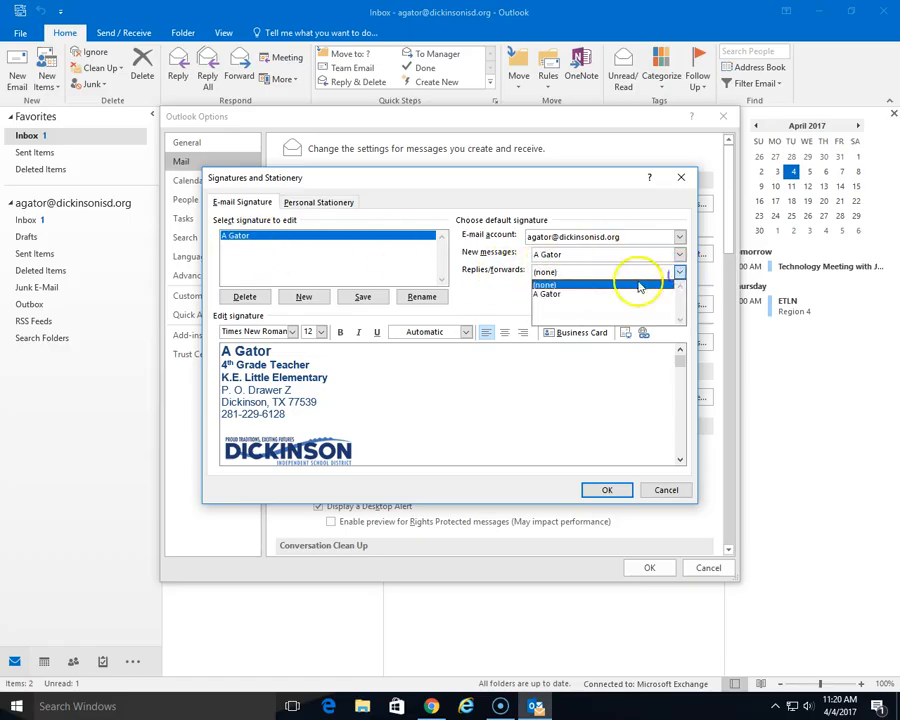
left_click(551, 300)
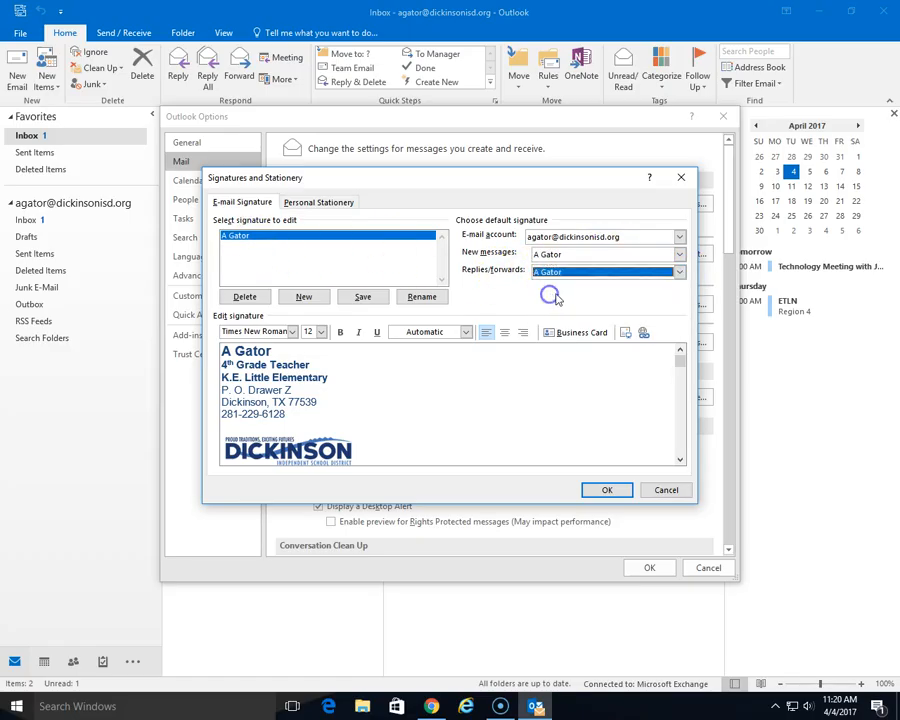
left_click(605, 490)
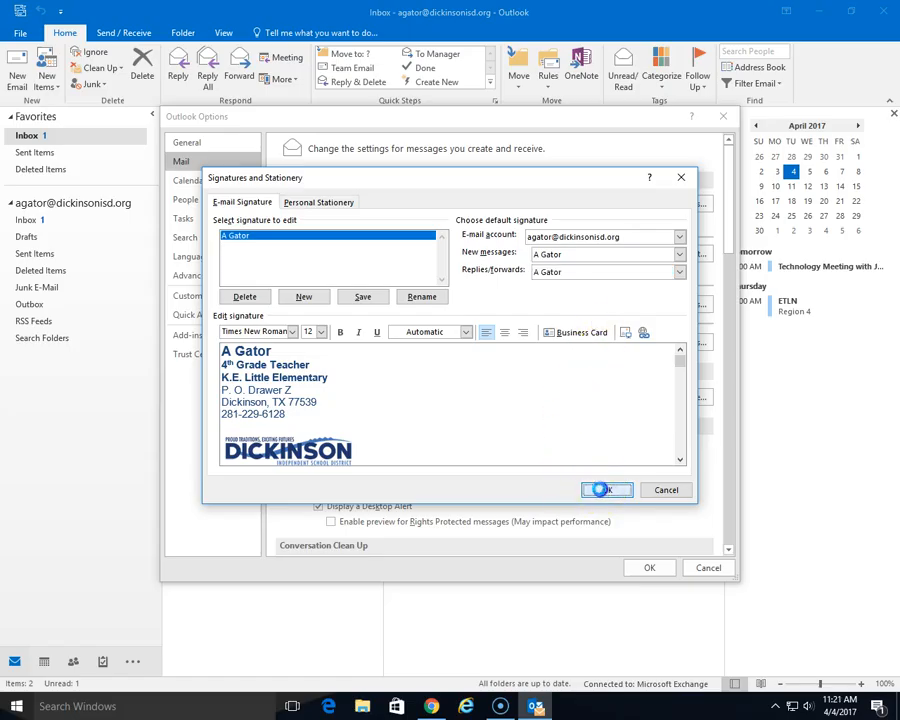
left_click(650, 570)
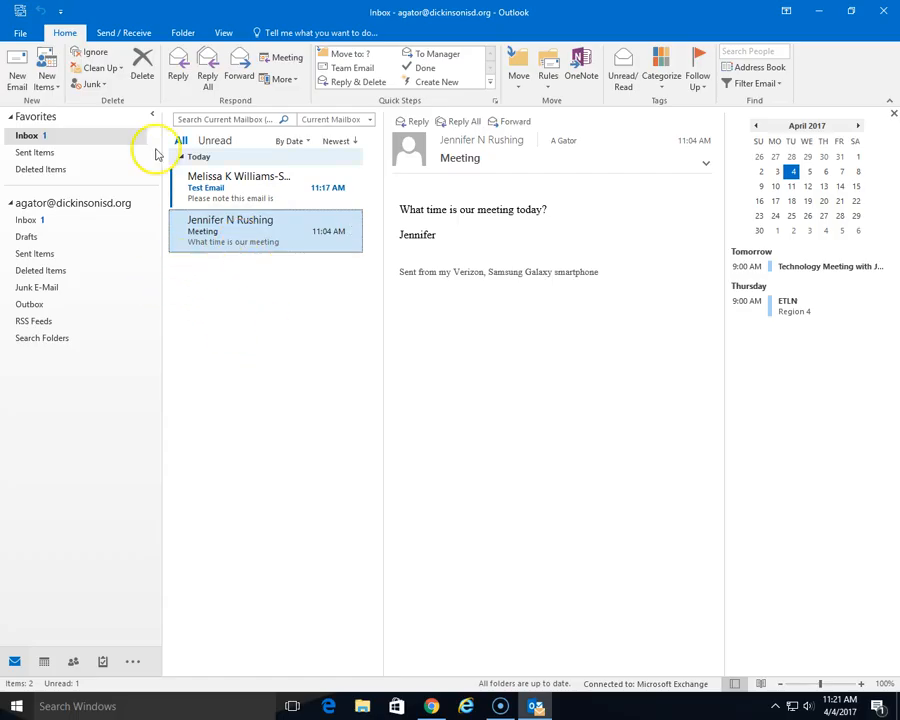
- Start a new 'Test email' addressed to two recipients, picking the Tech Integration Coord match
left_click(17, 66)
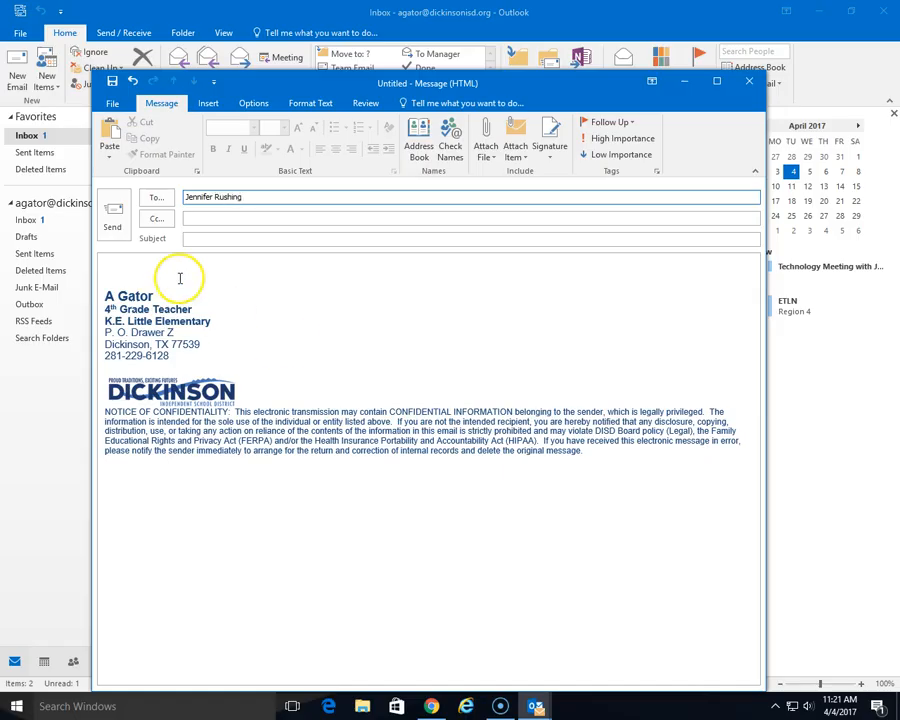
left_click(458, 158)
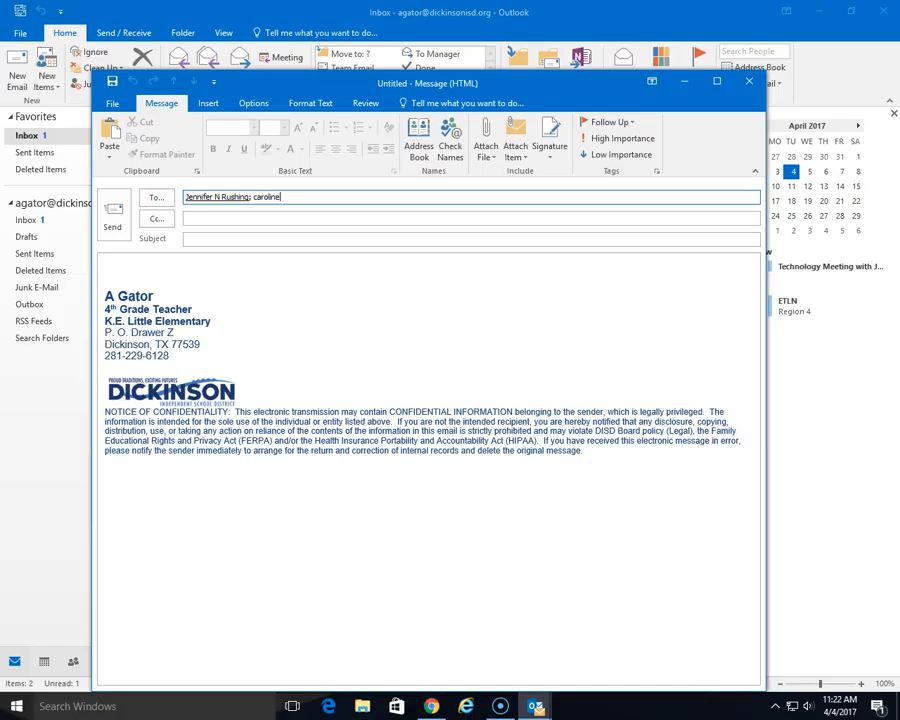
left_click(452, 148)
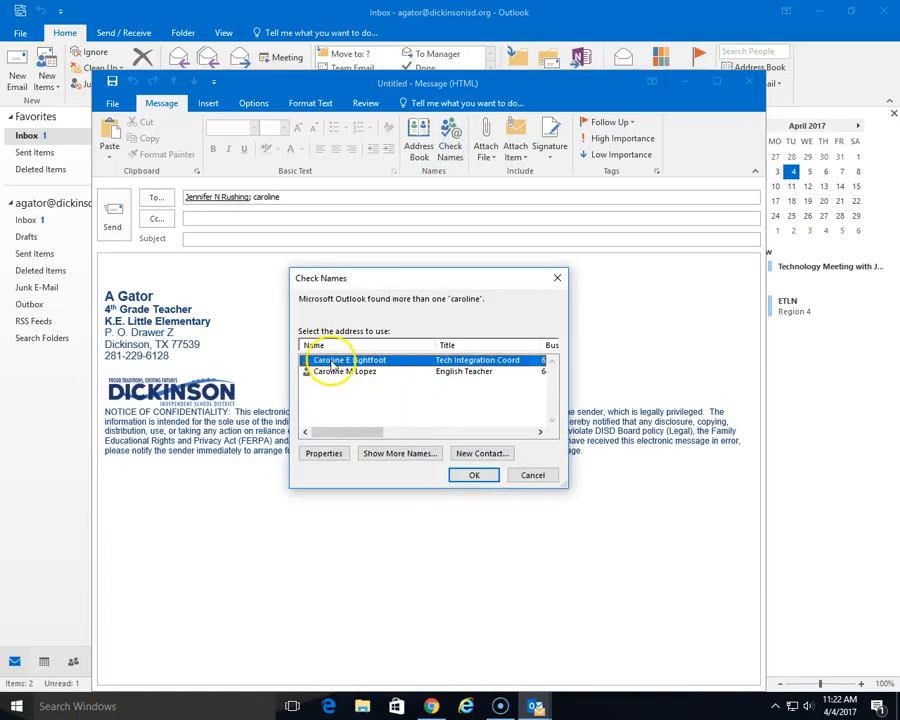
double_click(330, 361)
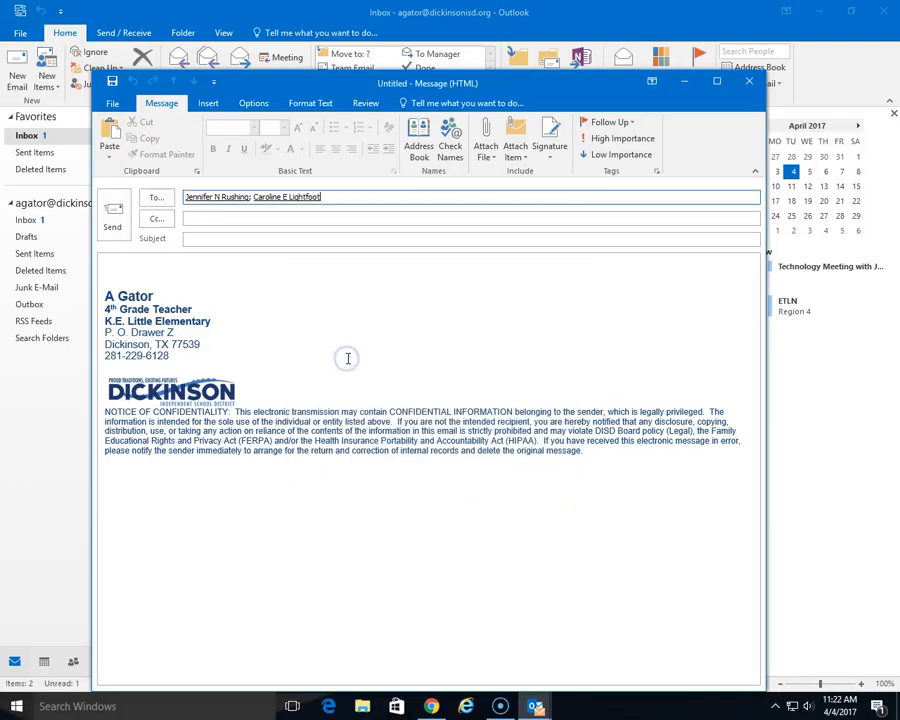
left_click(201, 238)
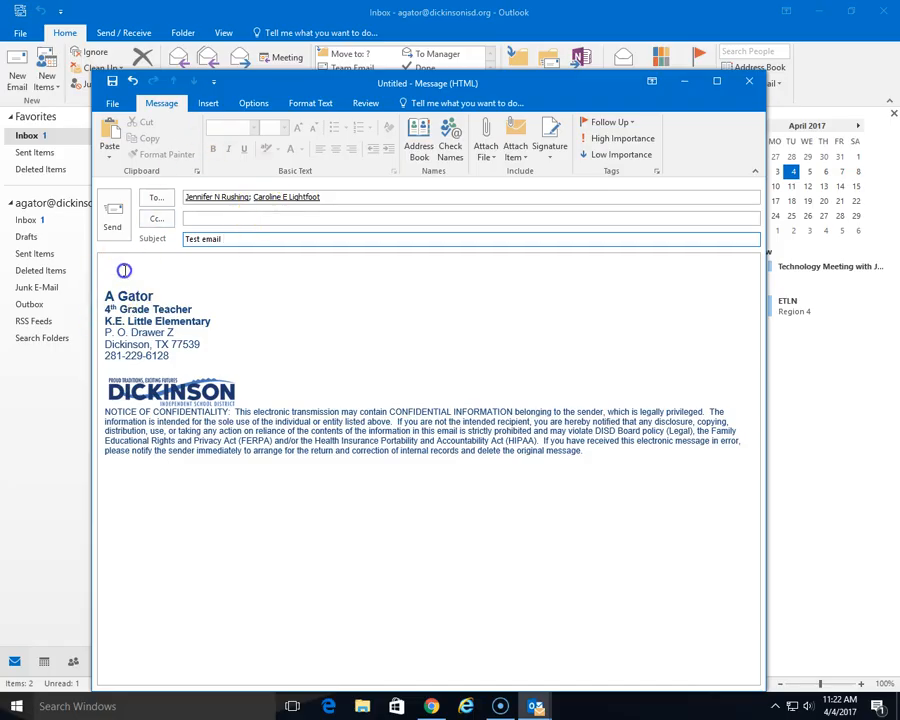
- Write the body, starting 'This', saying a file is attached; choose Don't Send at the attachment warning
left_click(126, 273)
left_click(122, 258)
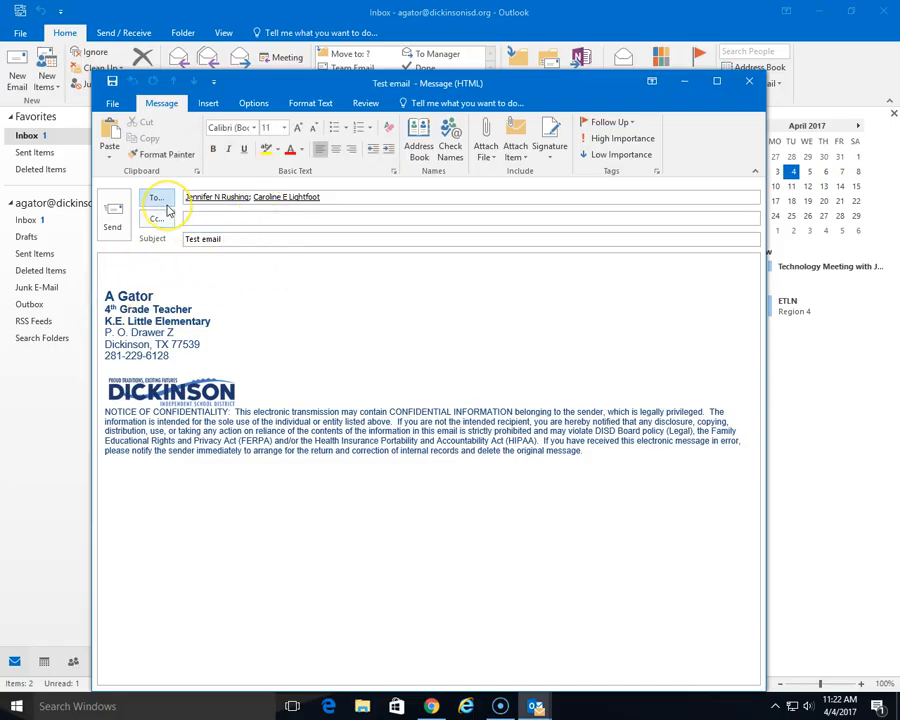
type("This is a test email.")
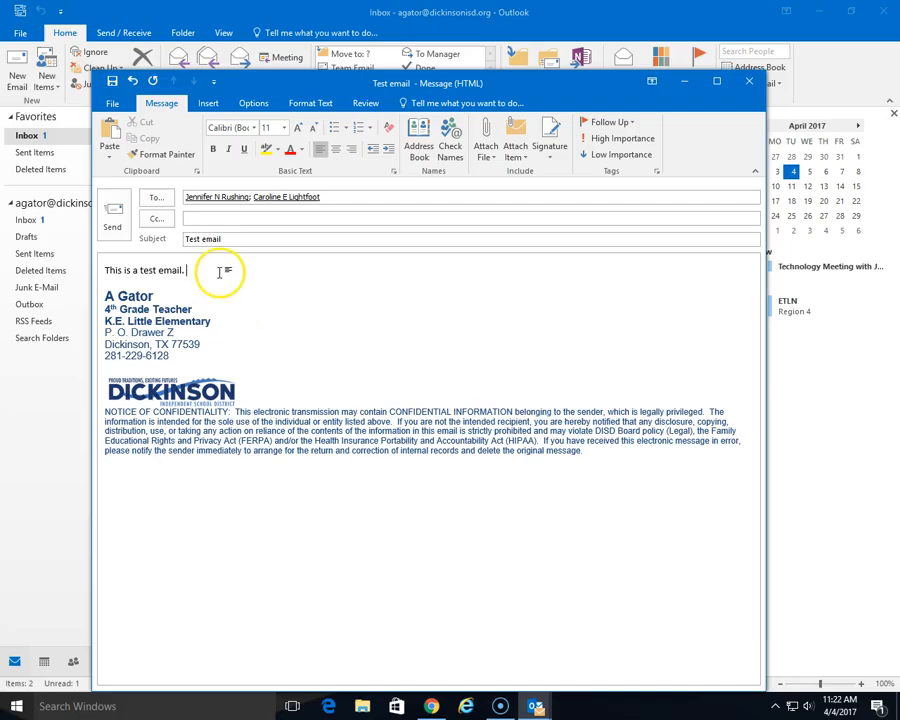
left_click(301, 244)
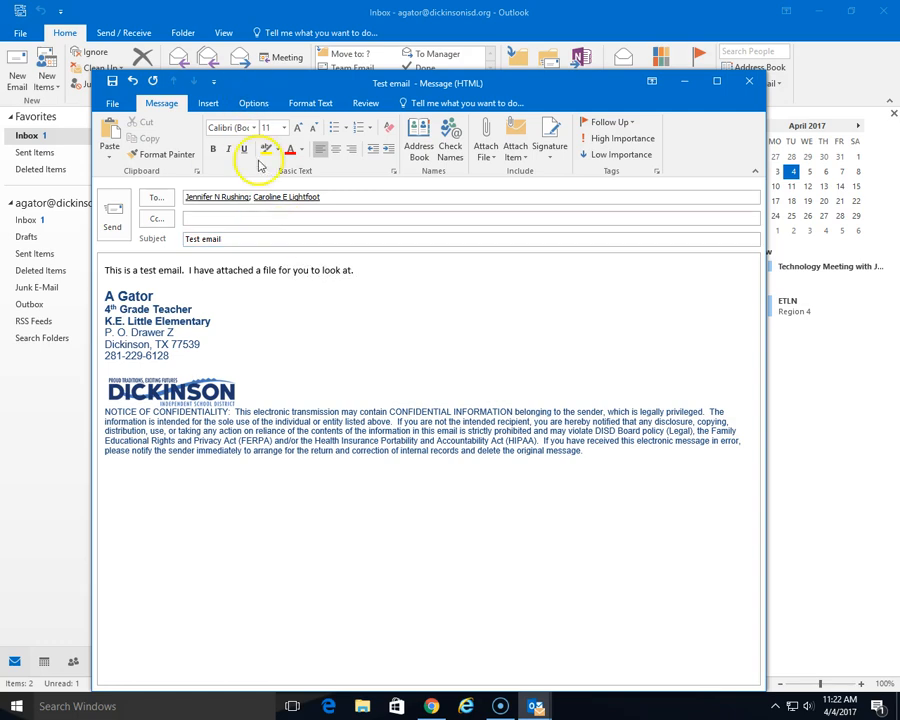
left_click(110, 215)
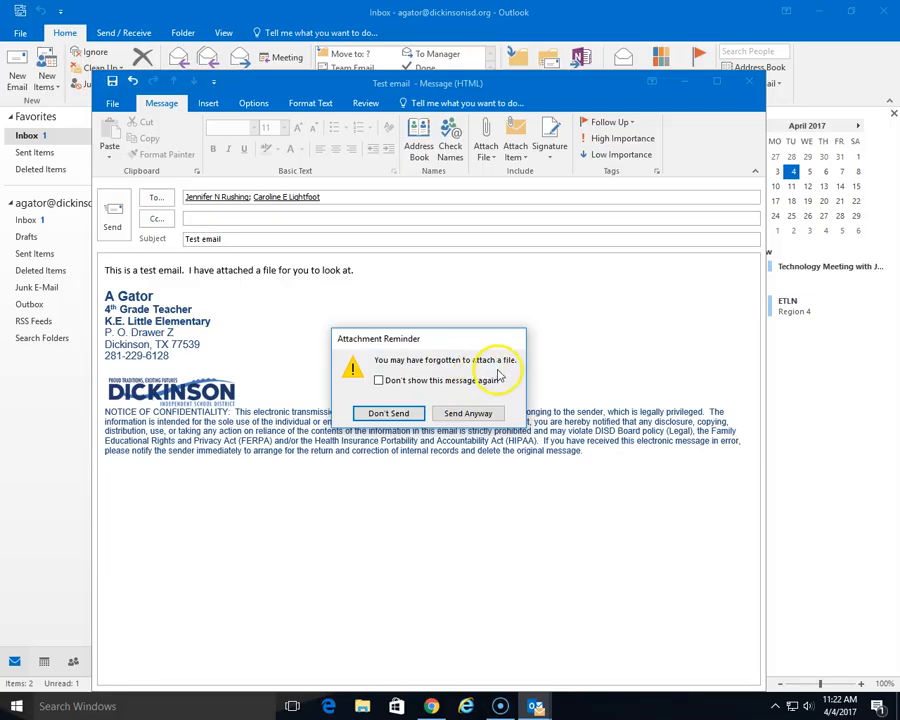
left_click(390, 414)
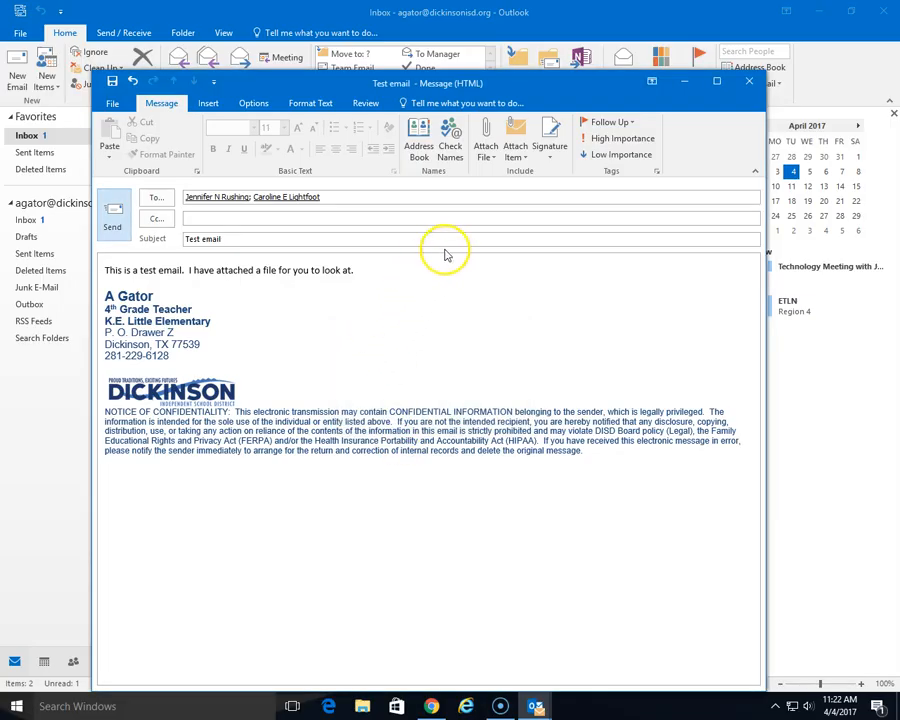
- Attach 'Open this recording' from Documents > Screencast-O-Matic > Recordings > Recording #1 and send the email
left_click(488, 157)
left_click(523, 210)
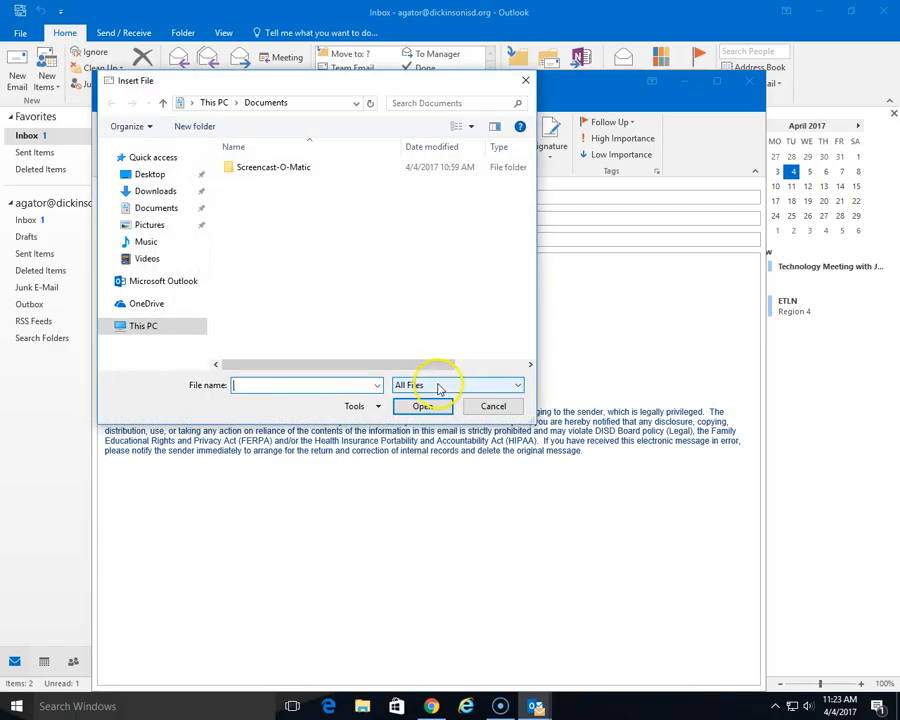
left_click(167, 224)
double_click(322, 189)
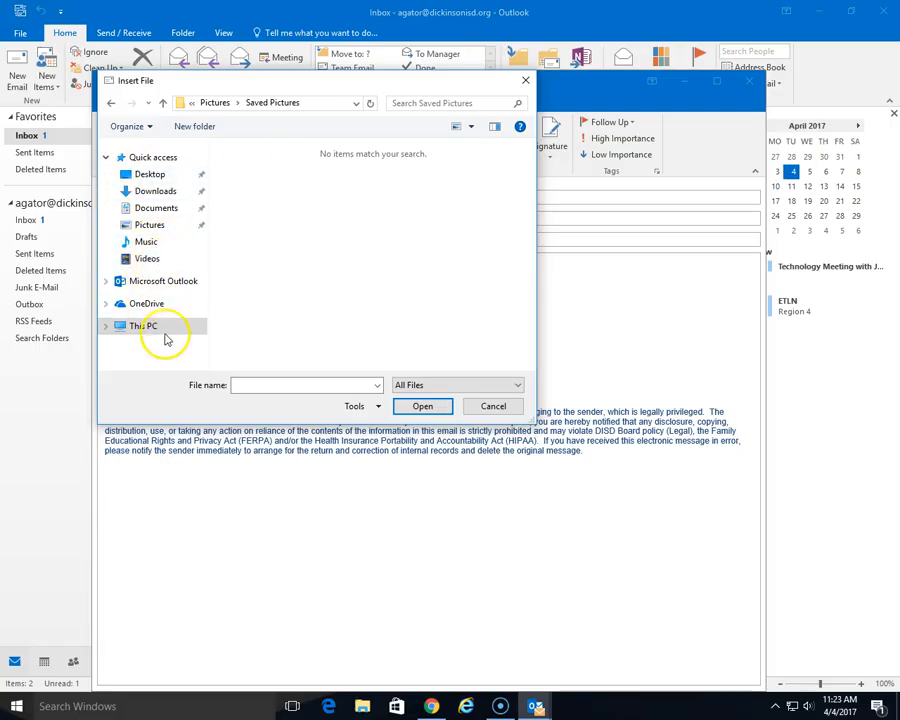
left_click(168, 208)
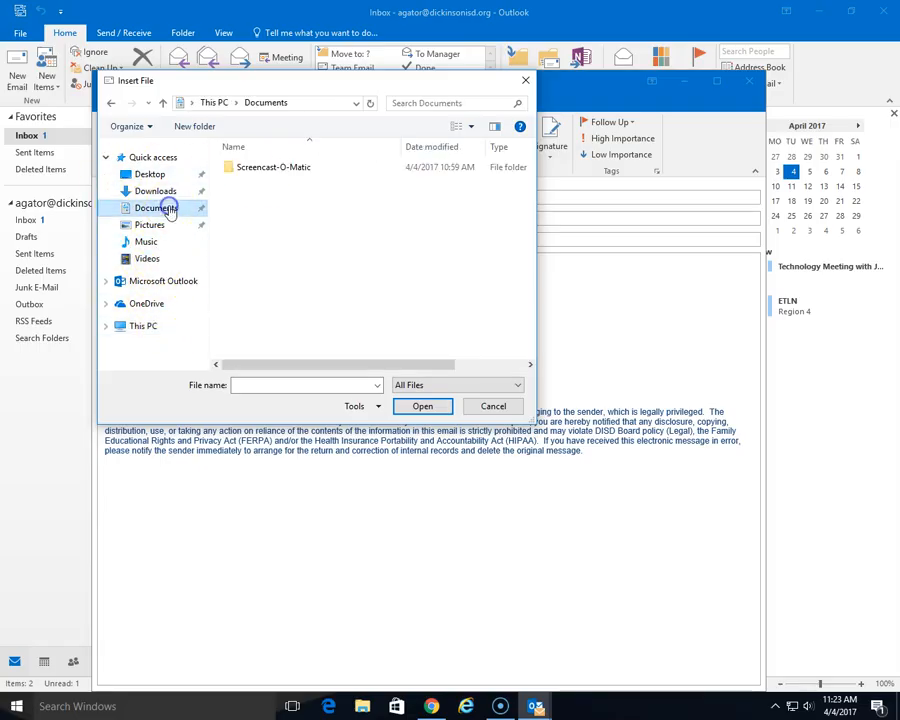
double_click(265, 167)
double_click(262, 168)
double_click(262, 168)
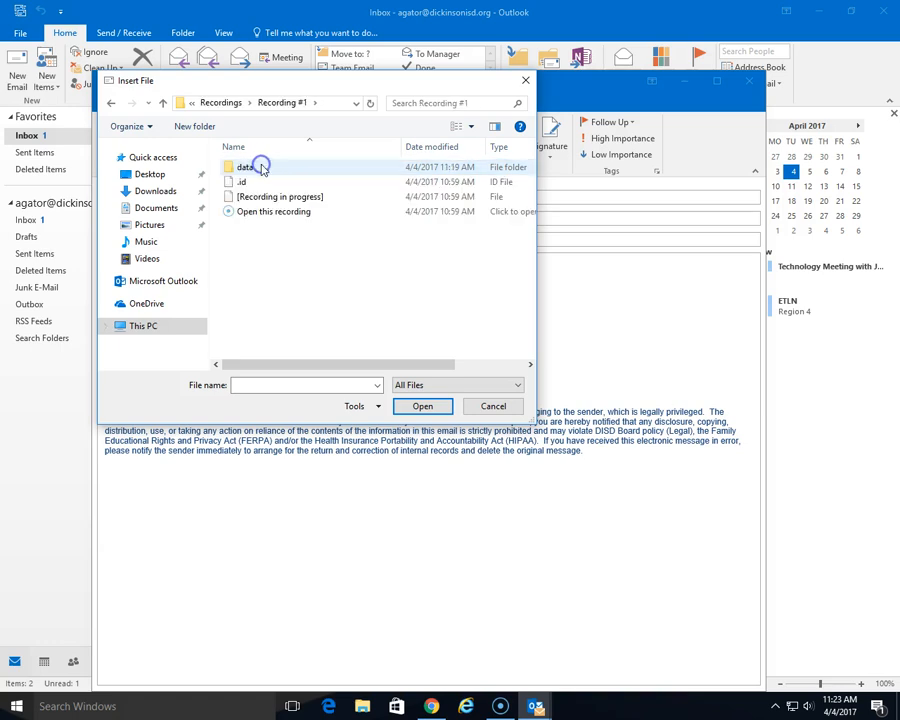
left_click(258, 212)
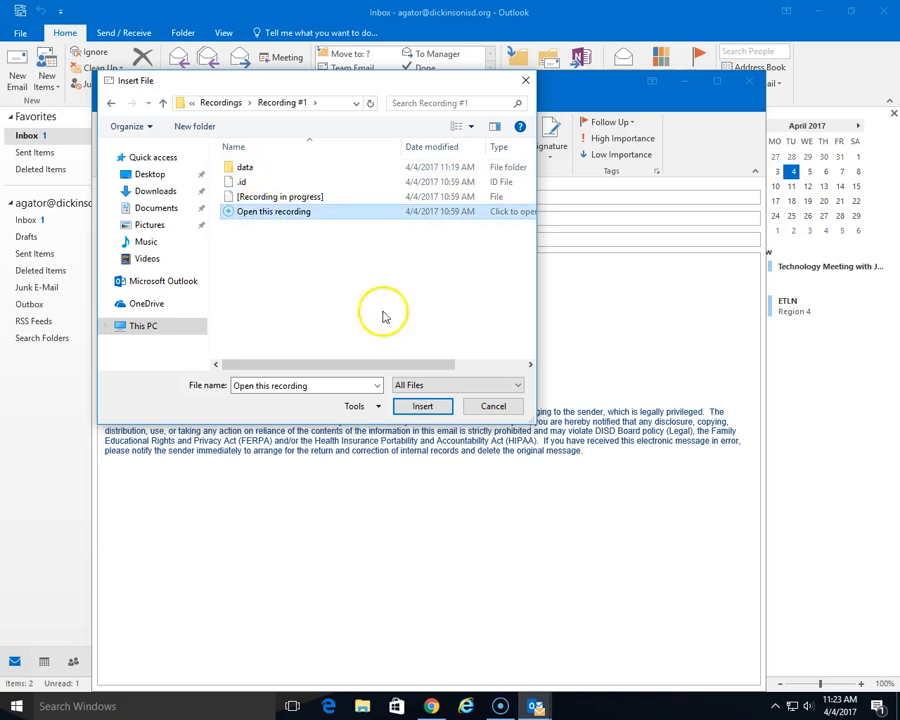
left_click(424, 407)
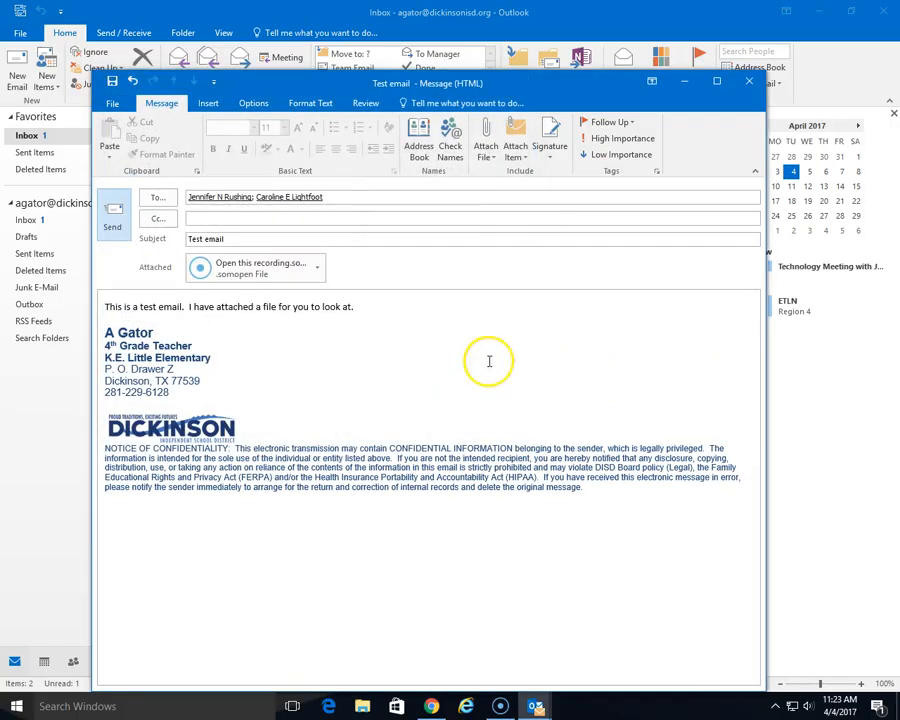
left_click(113, 228)
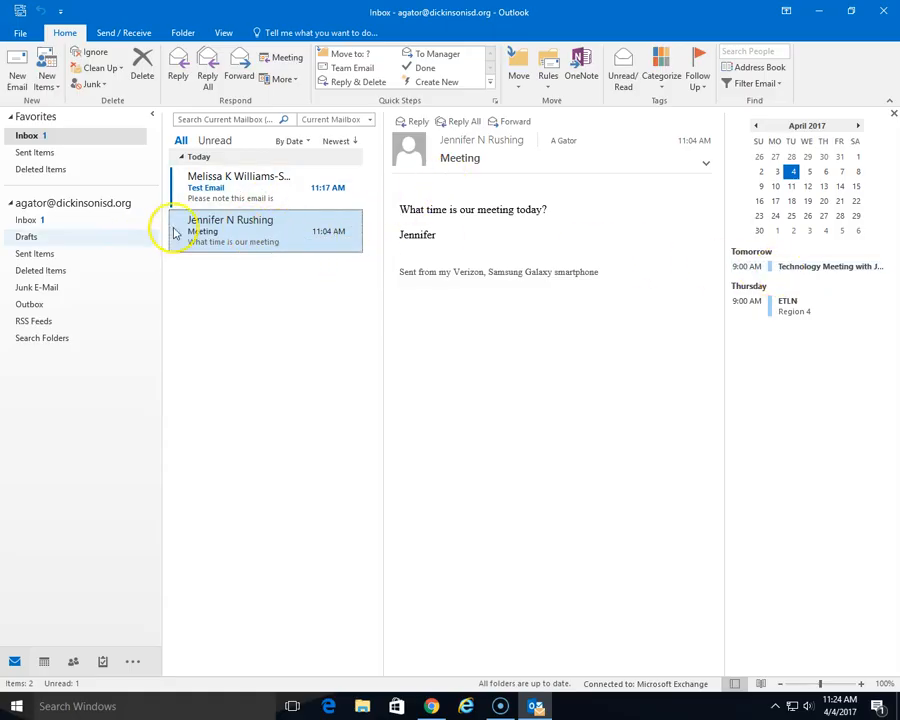
- Open and close the Meeting message, then reply that the meeting is at 9:00 tomorrow
double_click(238, 236)
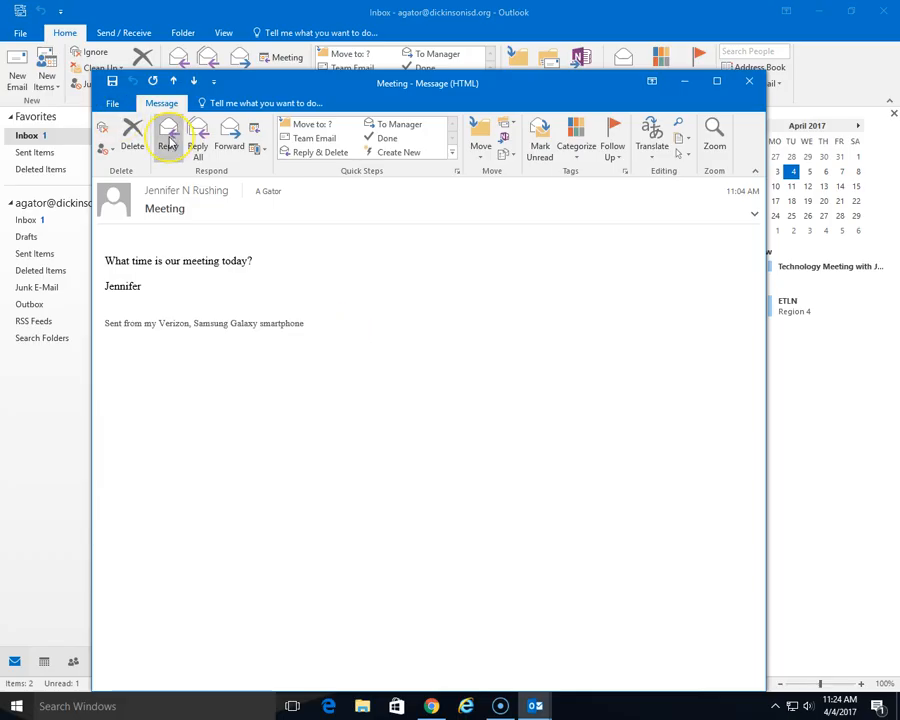
left_click(749, 81)
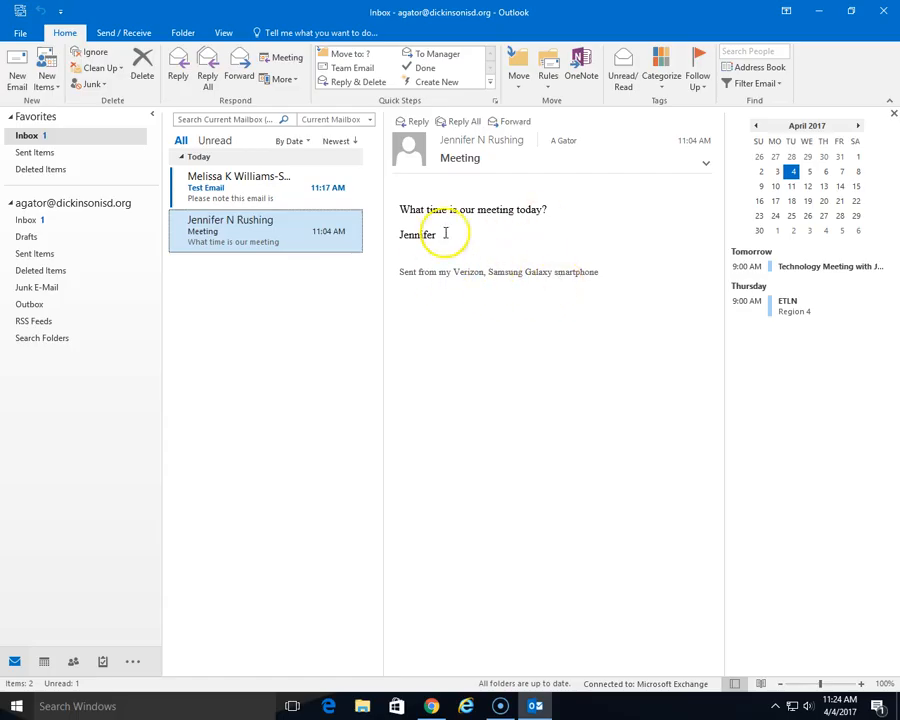
left_click(416, 122)
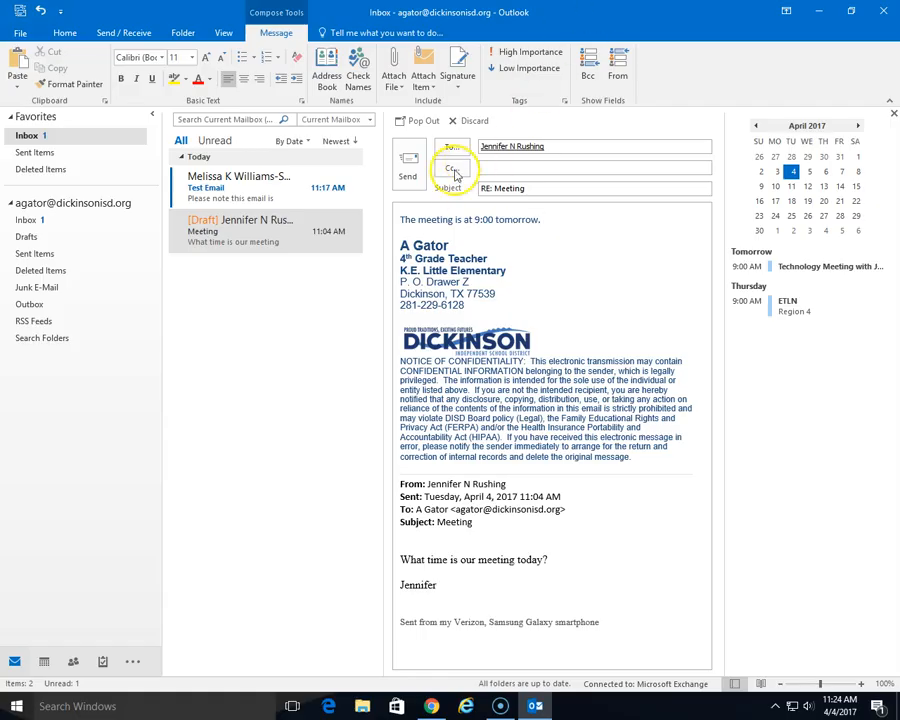
left_click(410, 176)
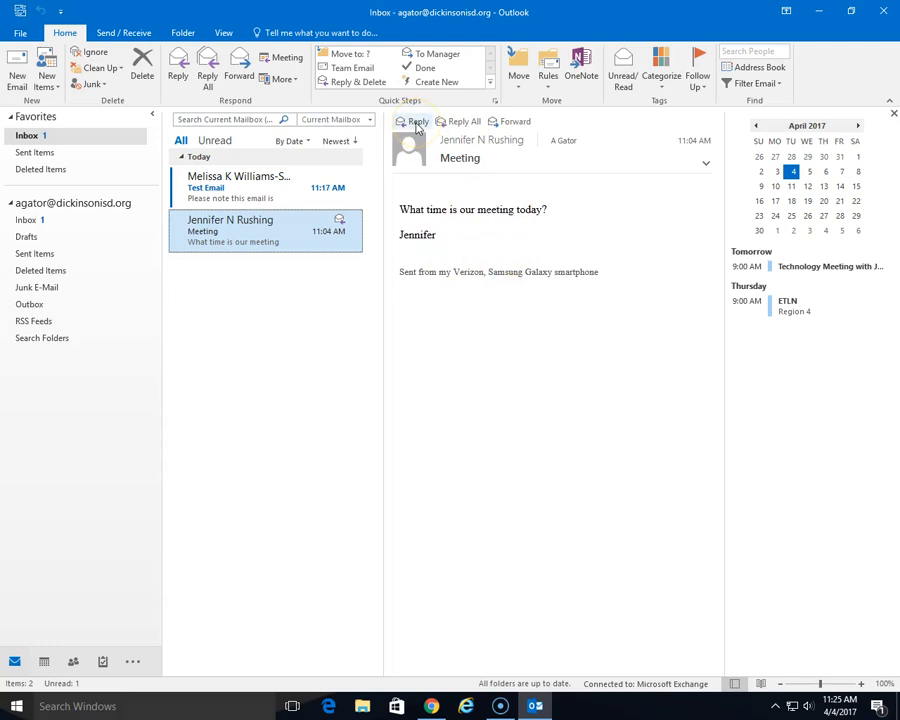
- Delete the Meeting message, view the newly arrived Students message, and show the Folder commands
left_click(143, 64)
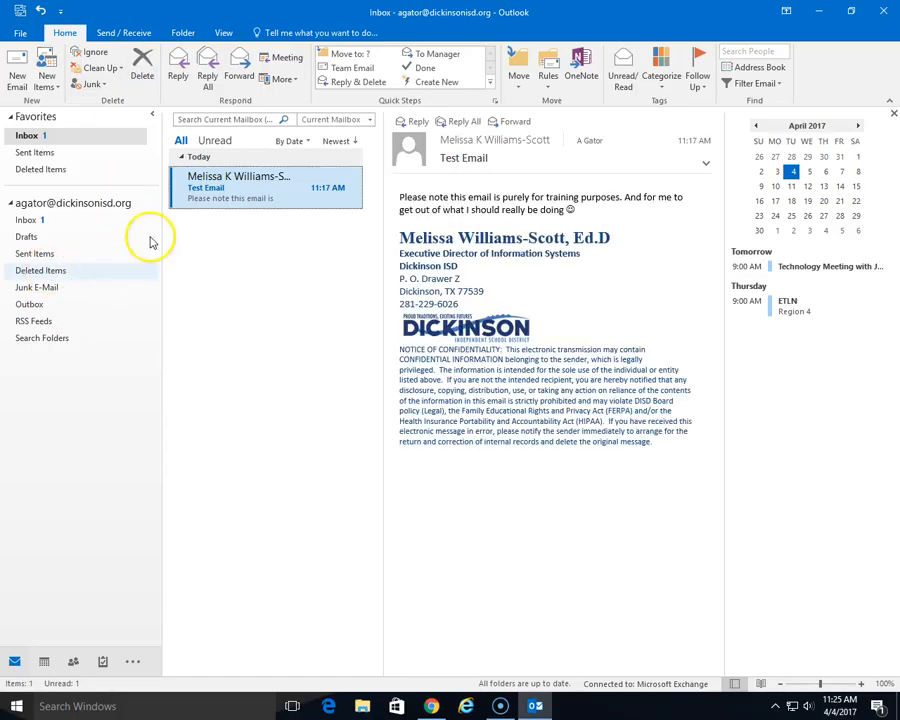
left_click(274, 186)
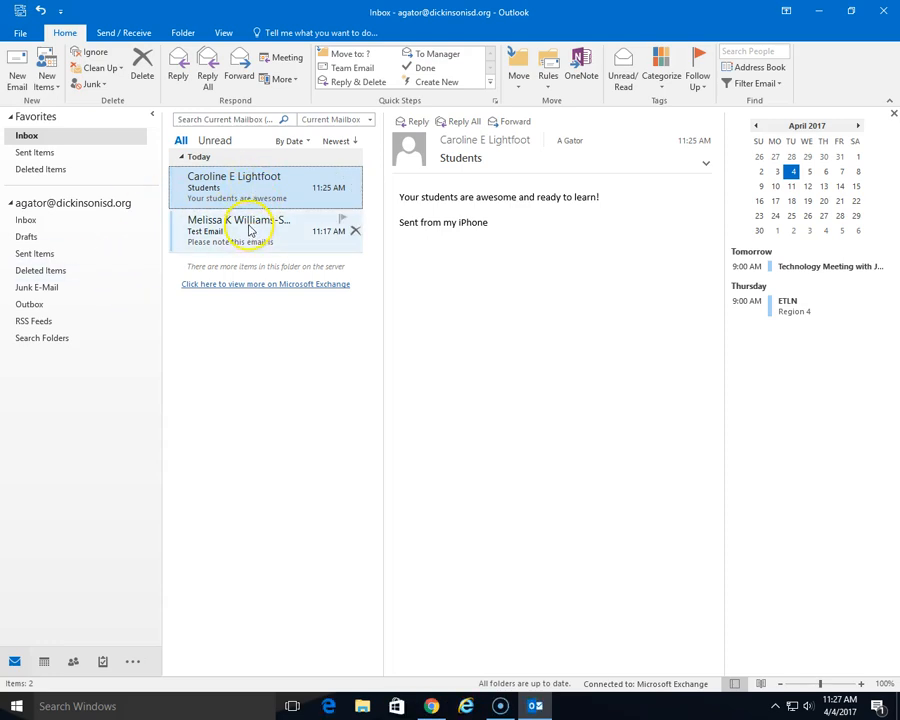
left_click(183, 34)
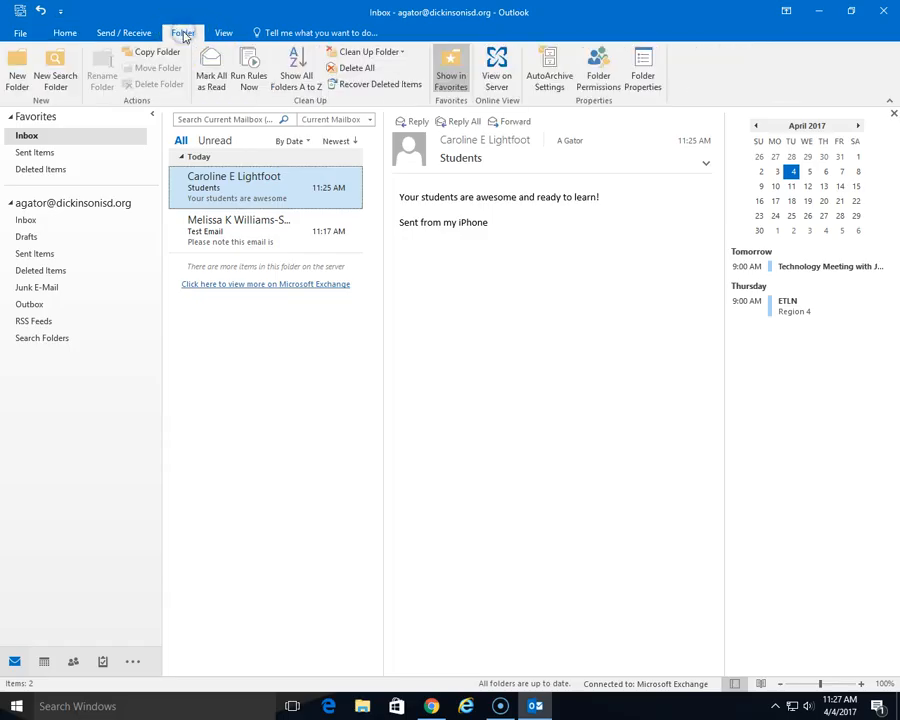
- Create a first top-level mail folder named after one of the senders
left_click(16, 78)
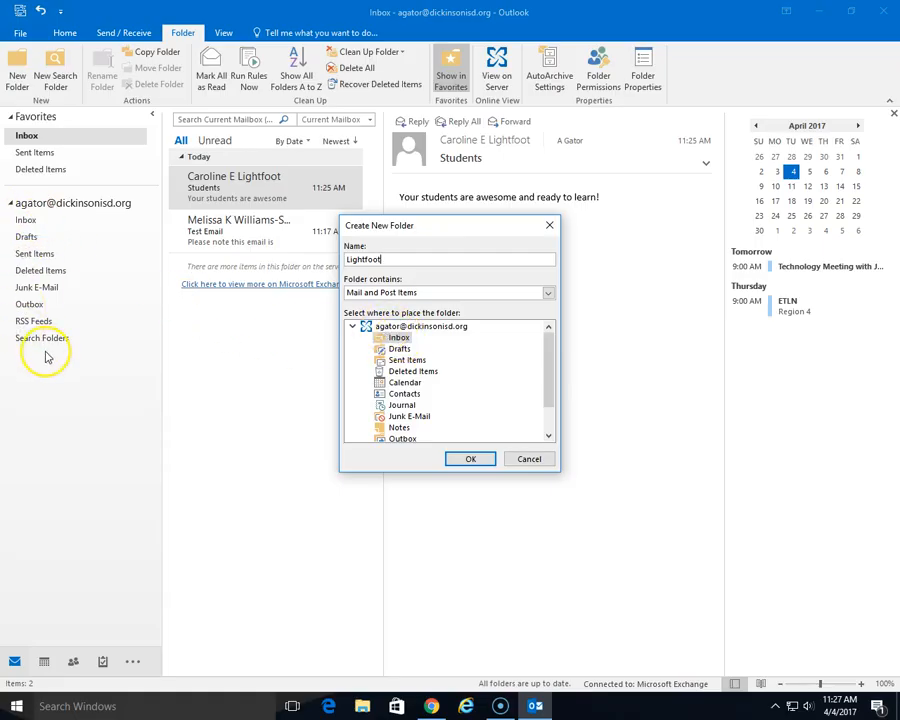
left_click(405, 327)
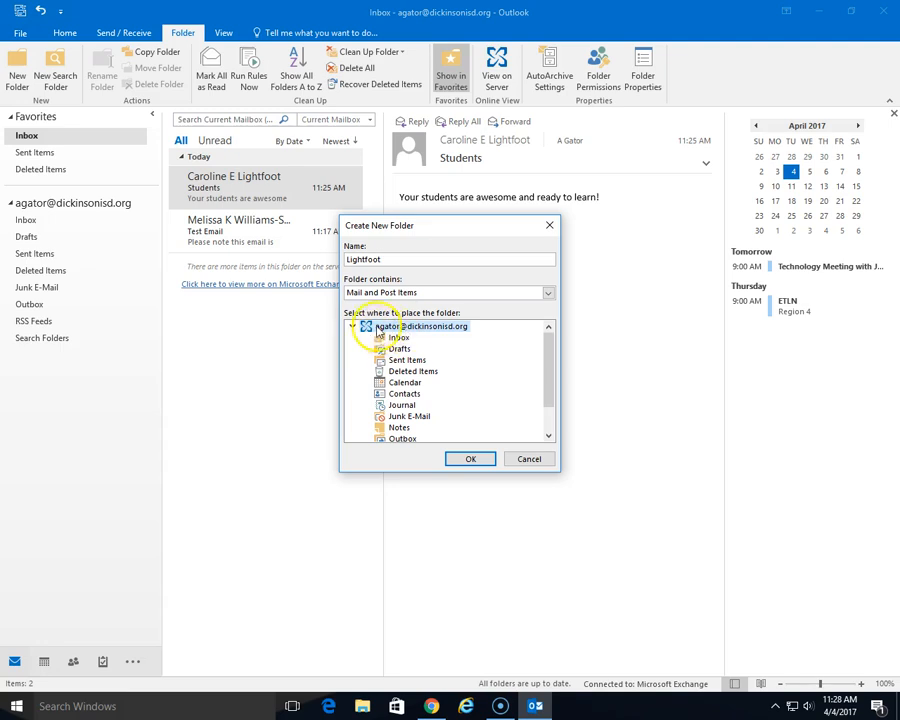
left_click(471, 460)
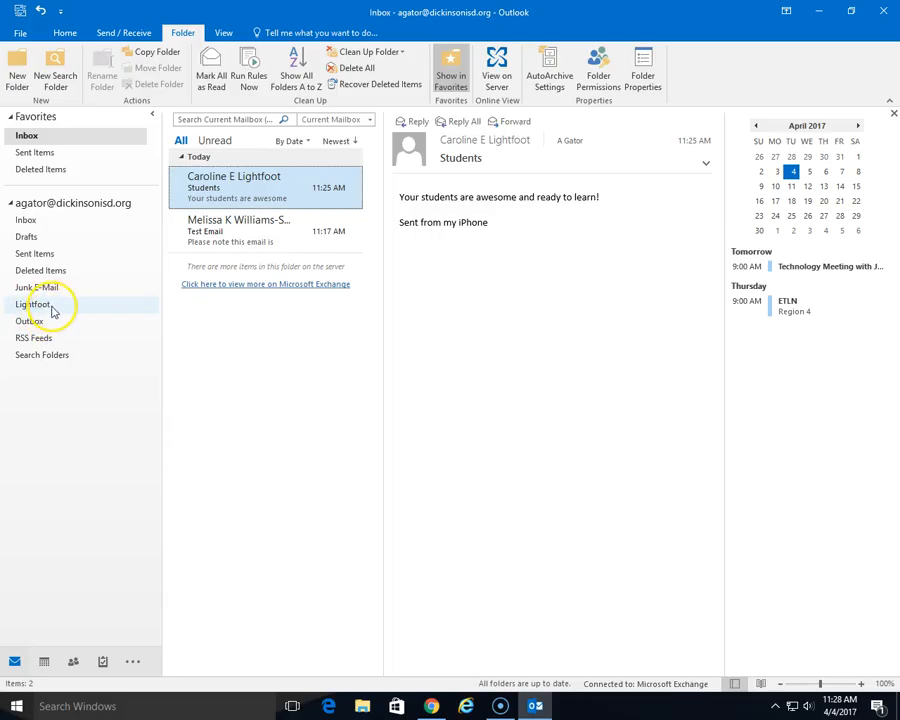
- Create a second top-level mail folder named after the other sender
left_click(18, 78)
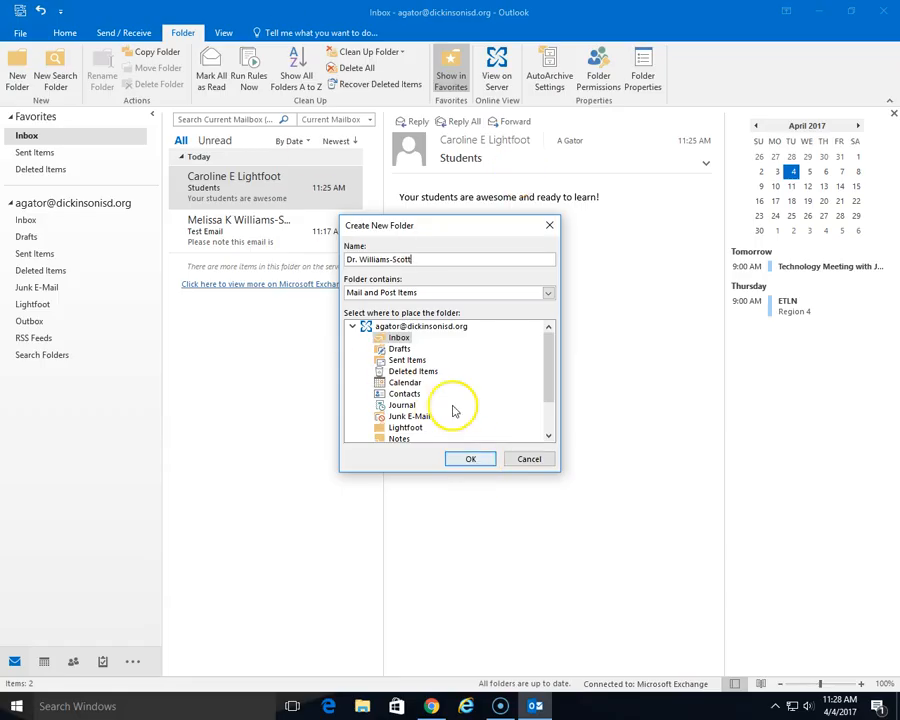
left_click(395, 328)
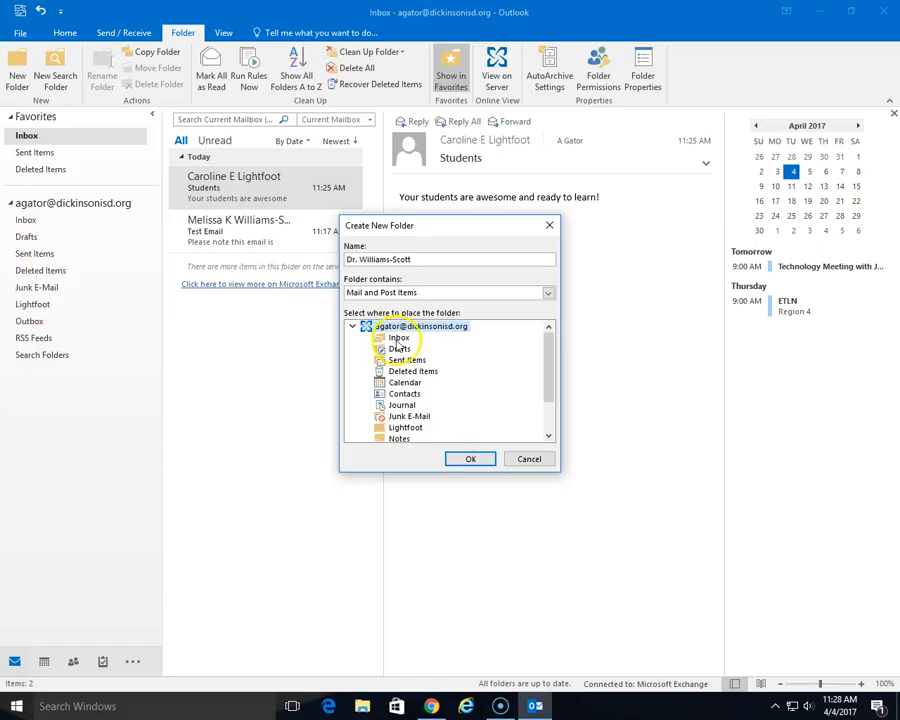
left_click(470, 459)
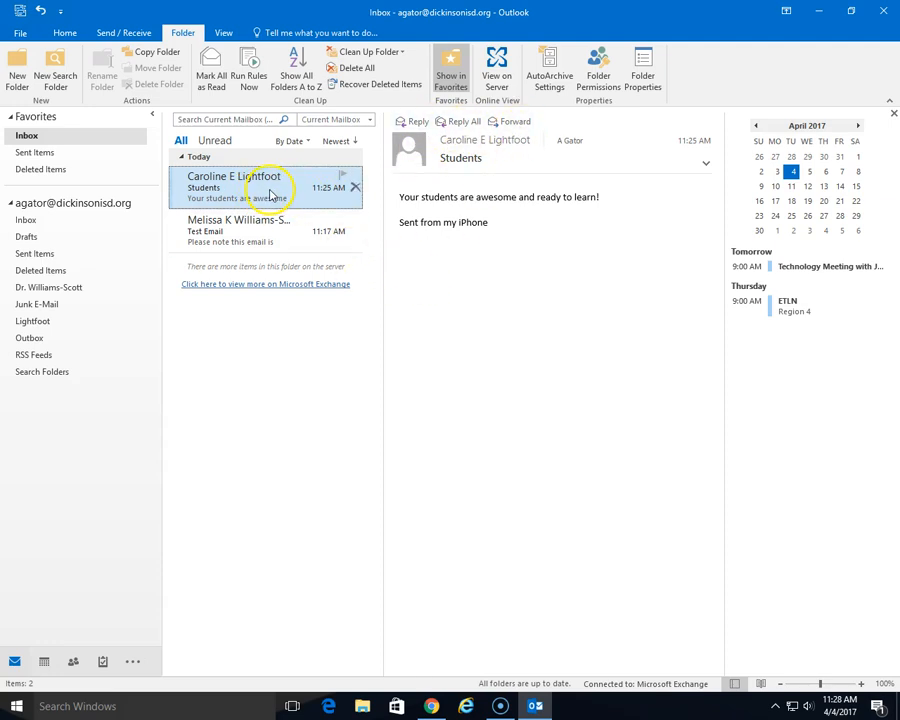
- Drag the Students message and the Test Email into their senders' new folders
left_click_drag(268, 192, 55, 323)
left_click(30, 321)
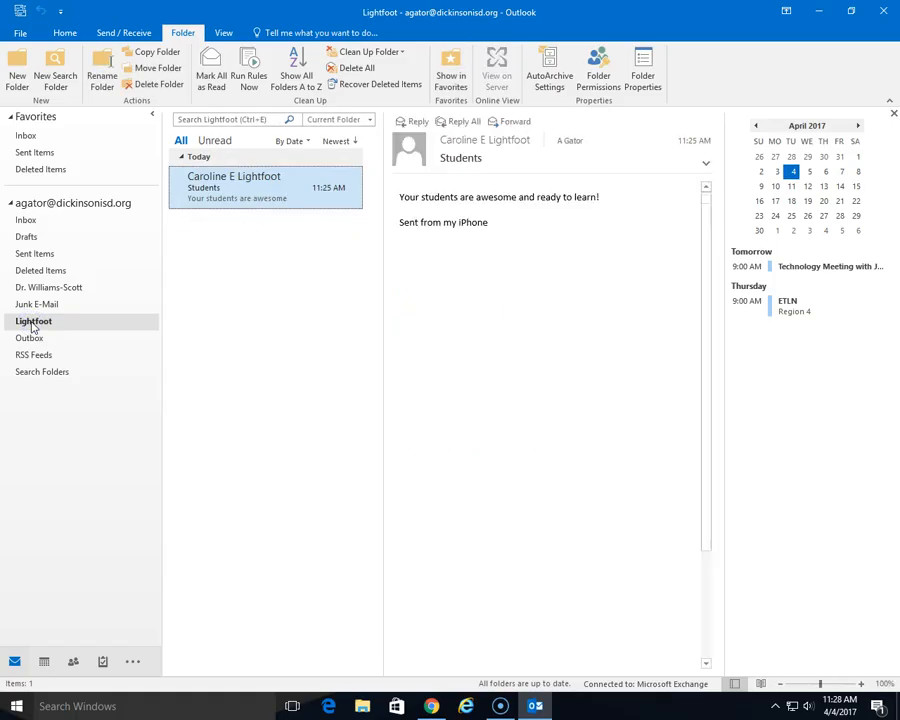
left_click(27, 221)
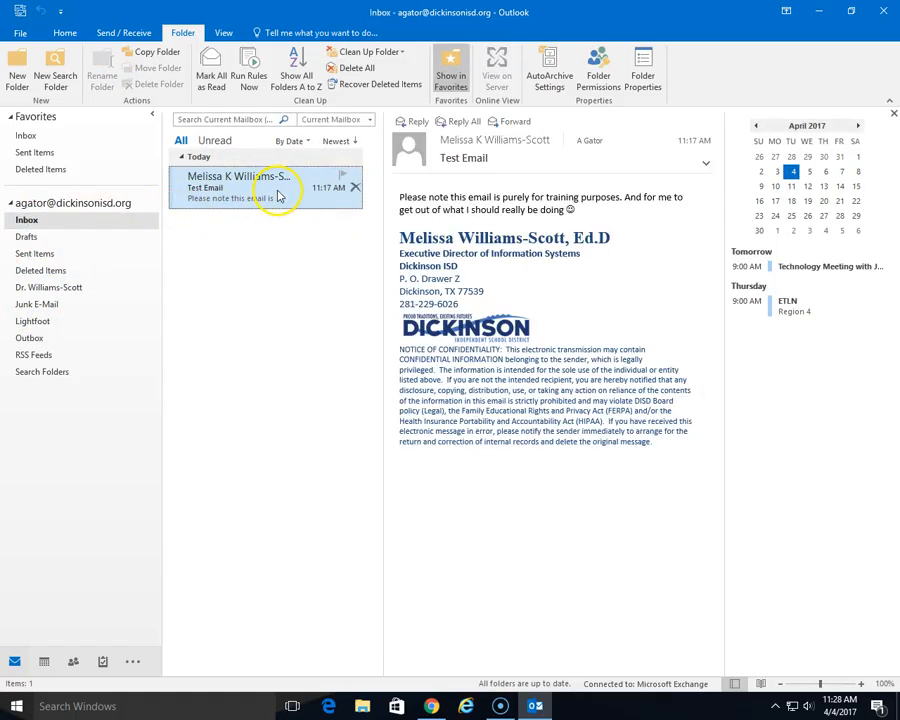
left_click_drag(242, 199, 75, 287)
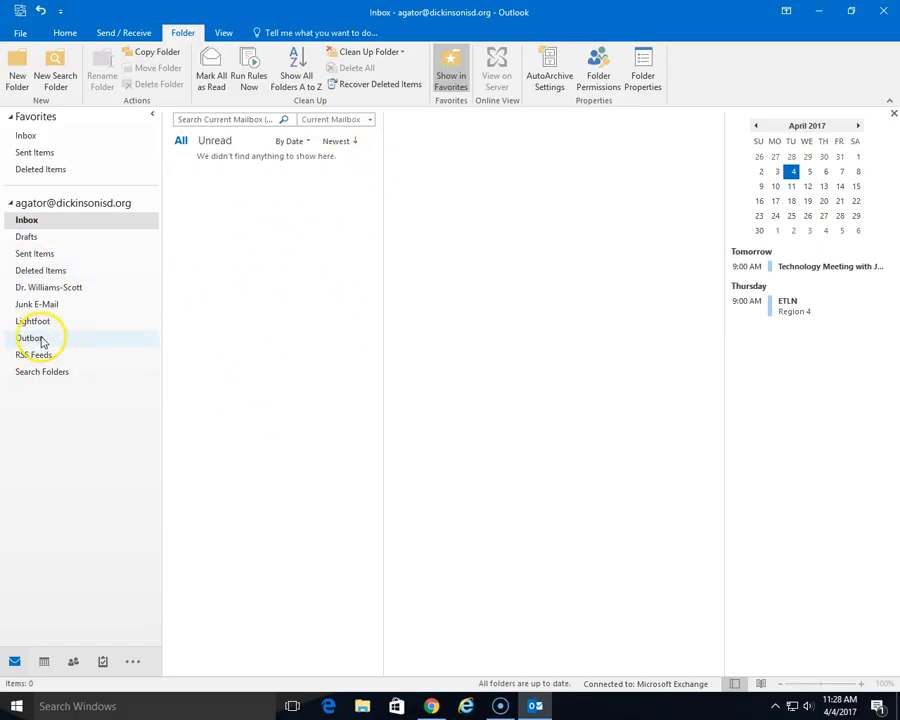
- Delete all messages in Sent Items, confirming the move to Deleted Items
left_click(54, 271)
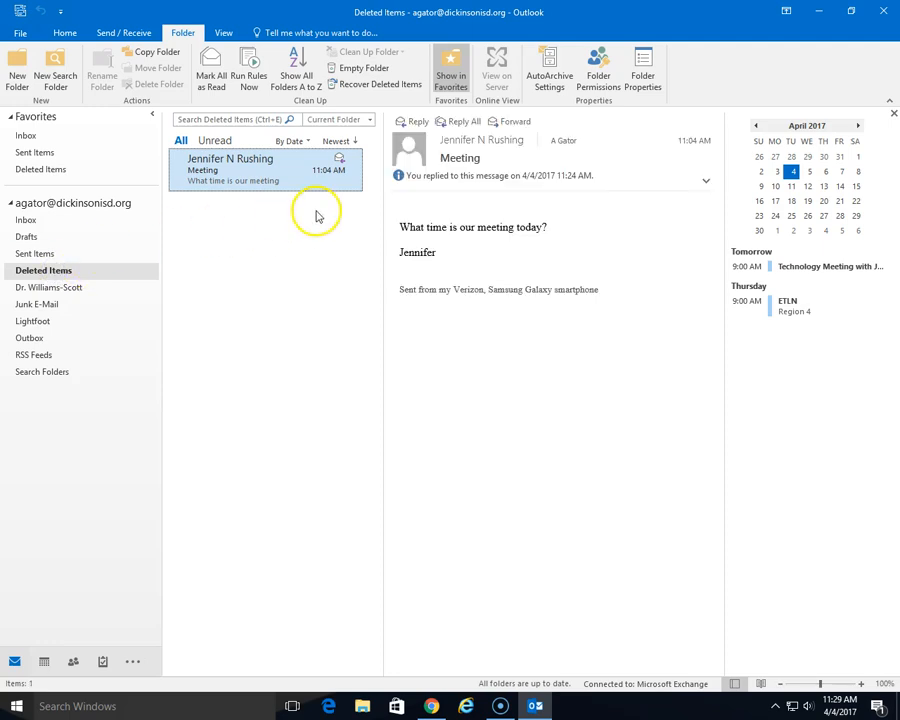
left_click(38, 255)
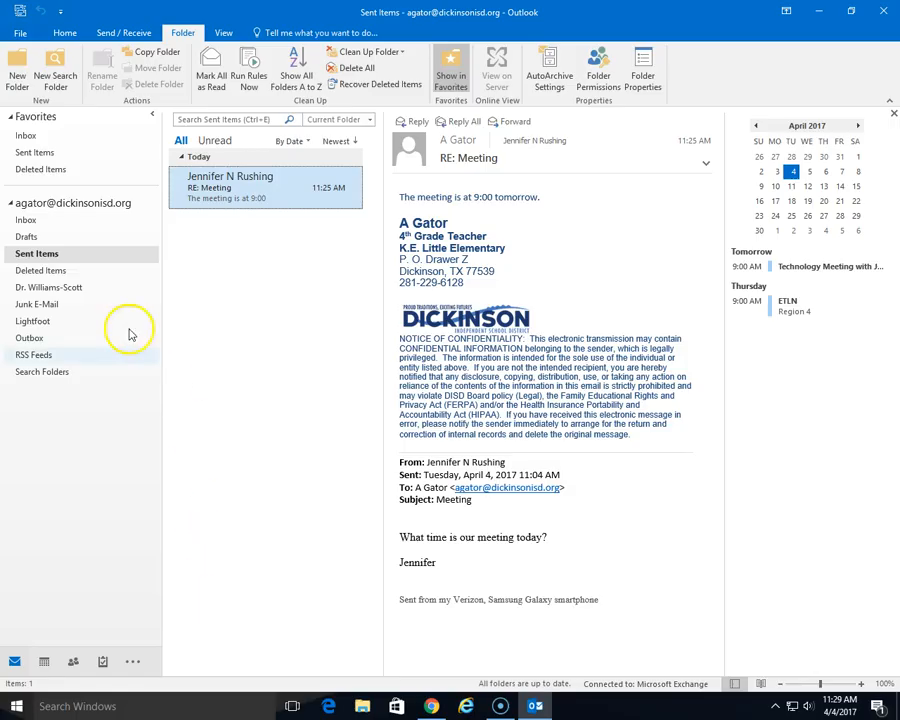
right_click(37, 257)
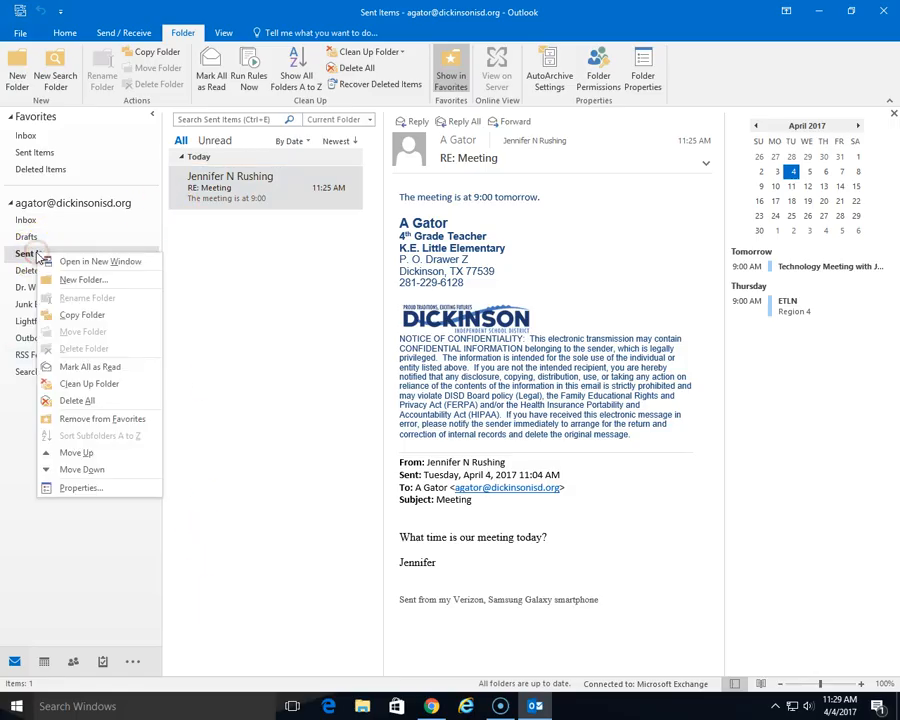
left_click(77, 401)
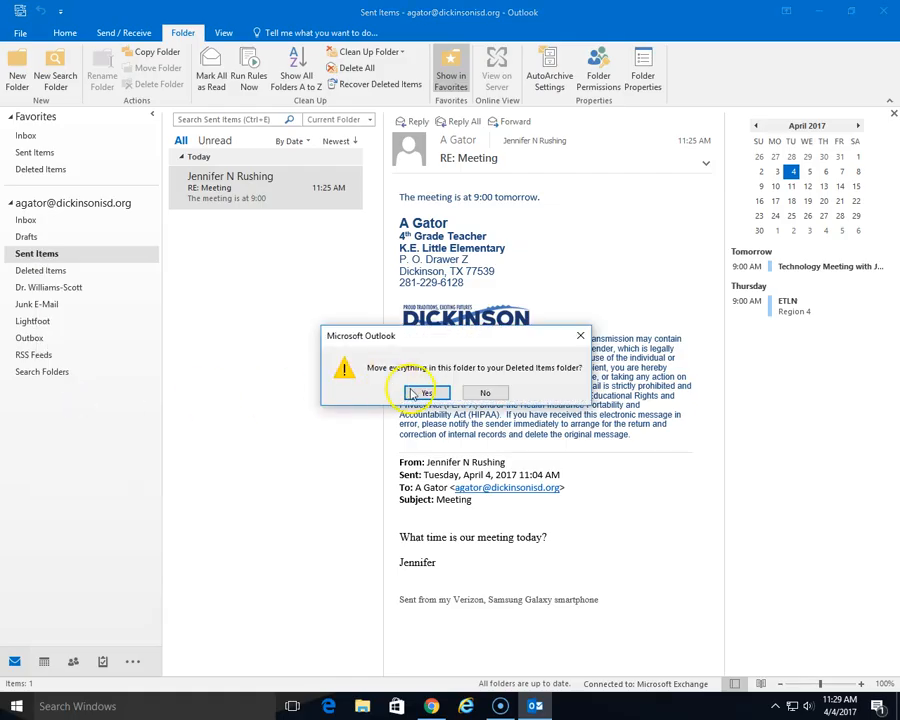
left_click(426, 394)
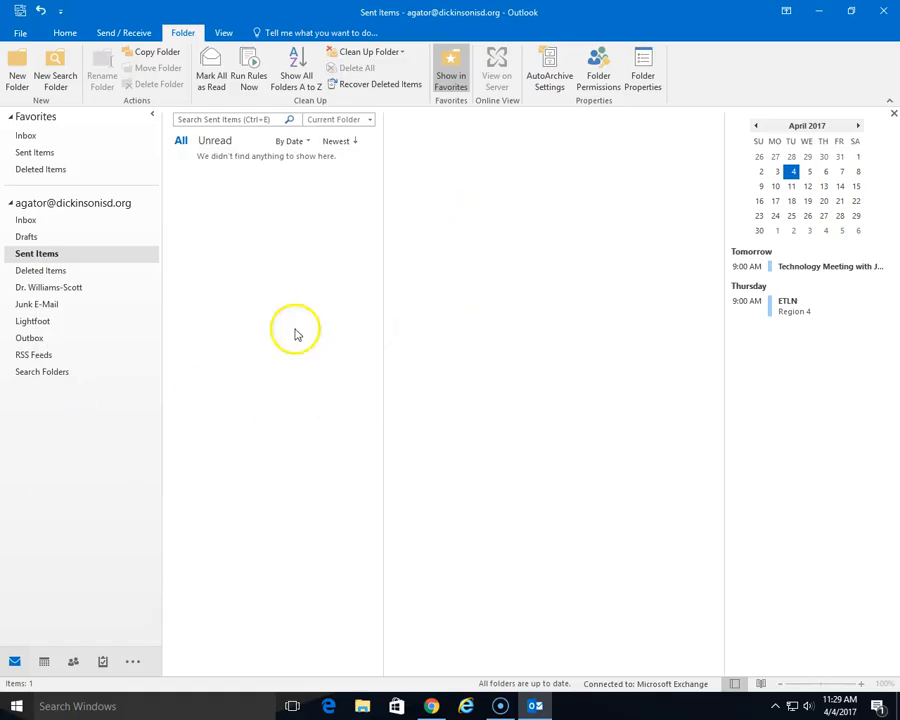
- Permanently empty the Deleted Items folder and return to the Inbox
left_click(50, 270)
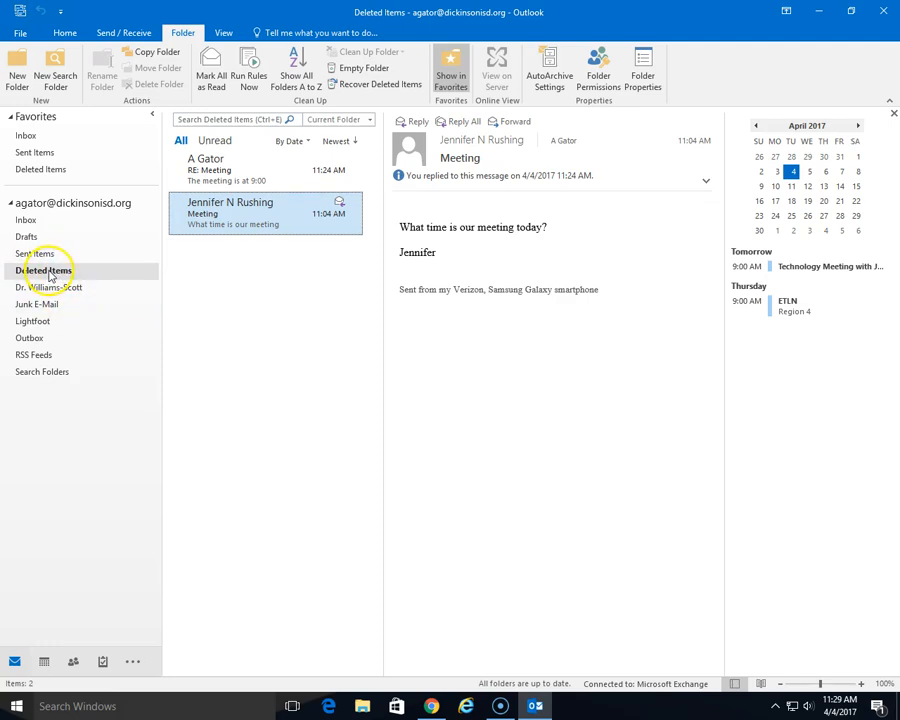
right_click(37, 274)
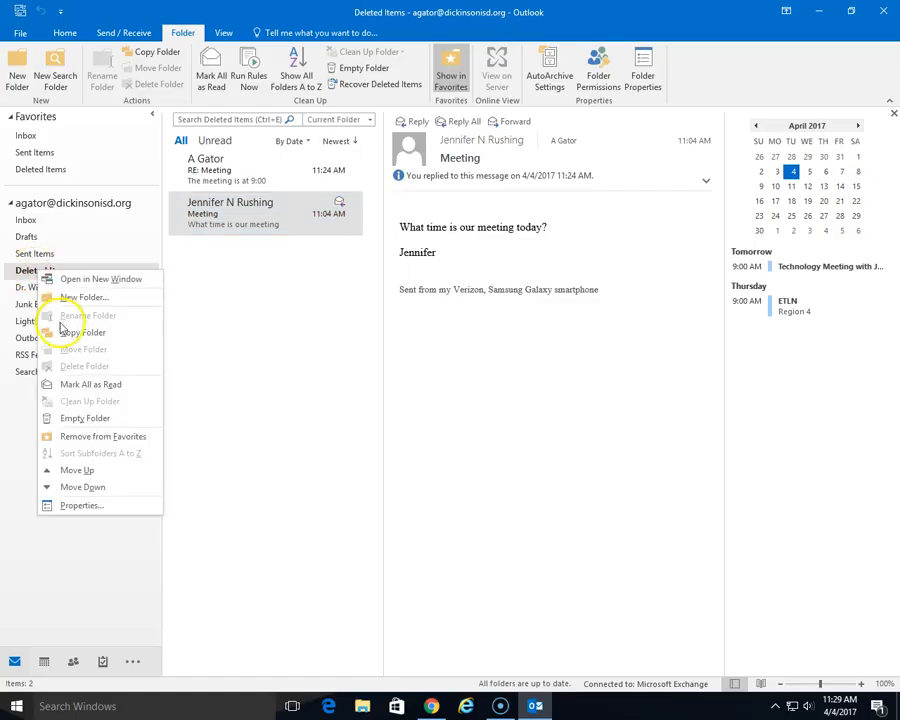
left_click(72, 418)
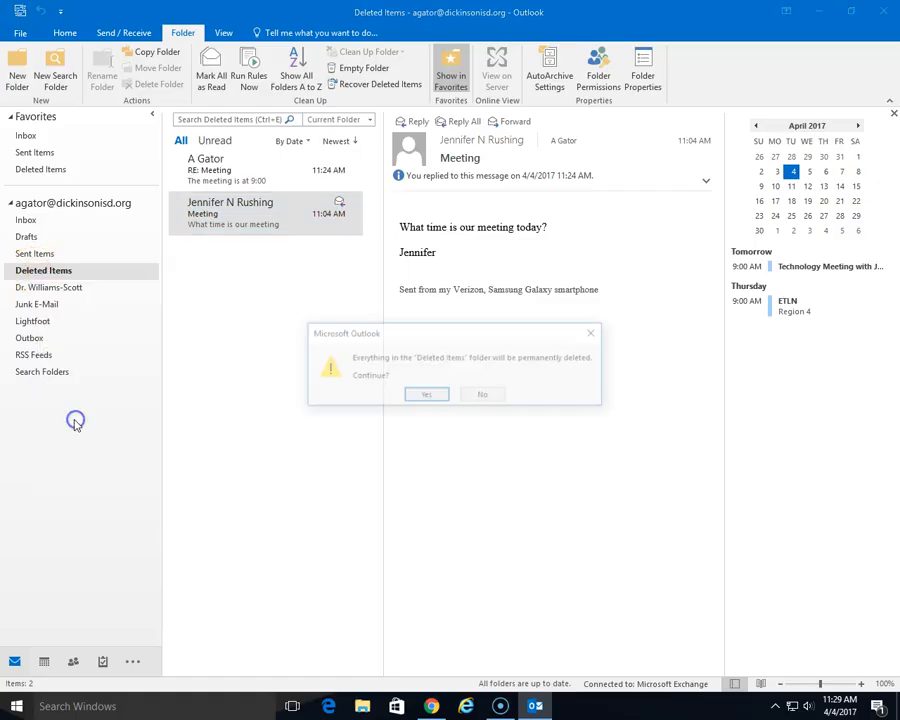
left_click(416, 398)
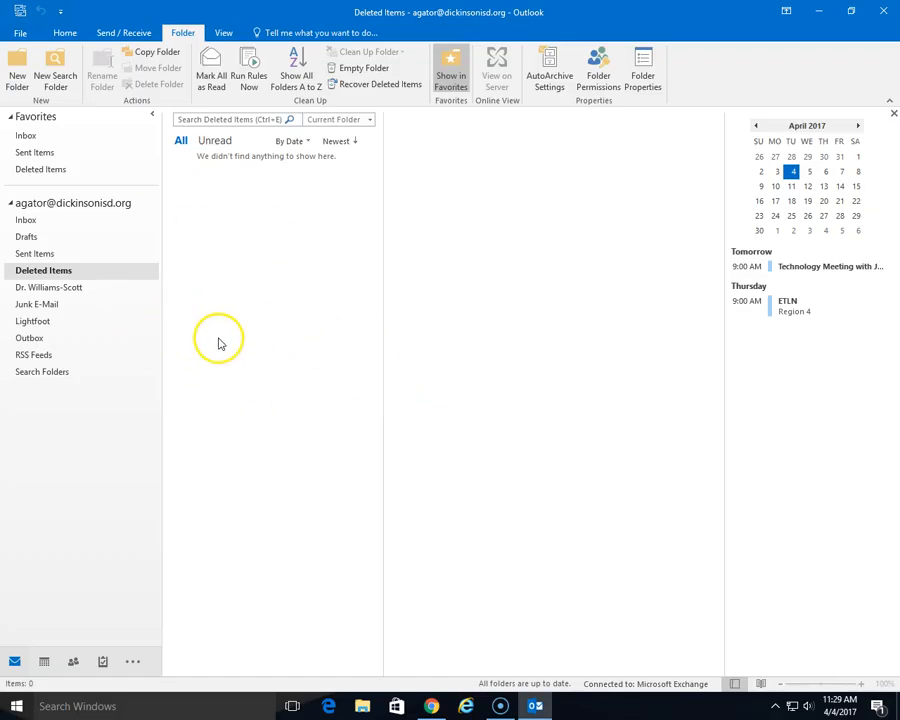
left_click(65, 221)
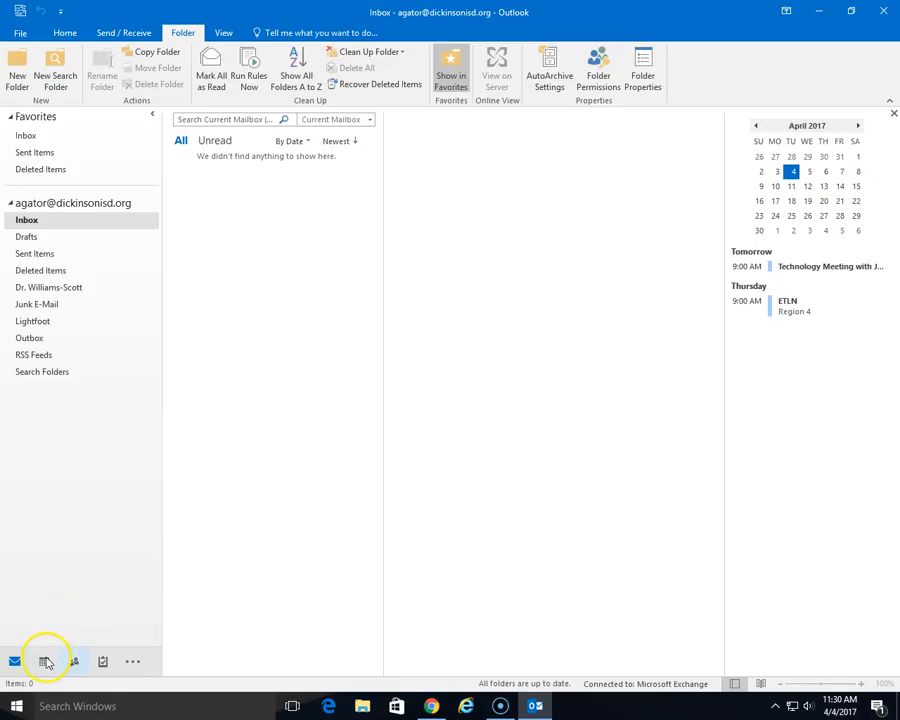
- Open the calendar, try the Week, Work Week and Day views, then show April 2017 by month
mouse_move(48, 662)
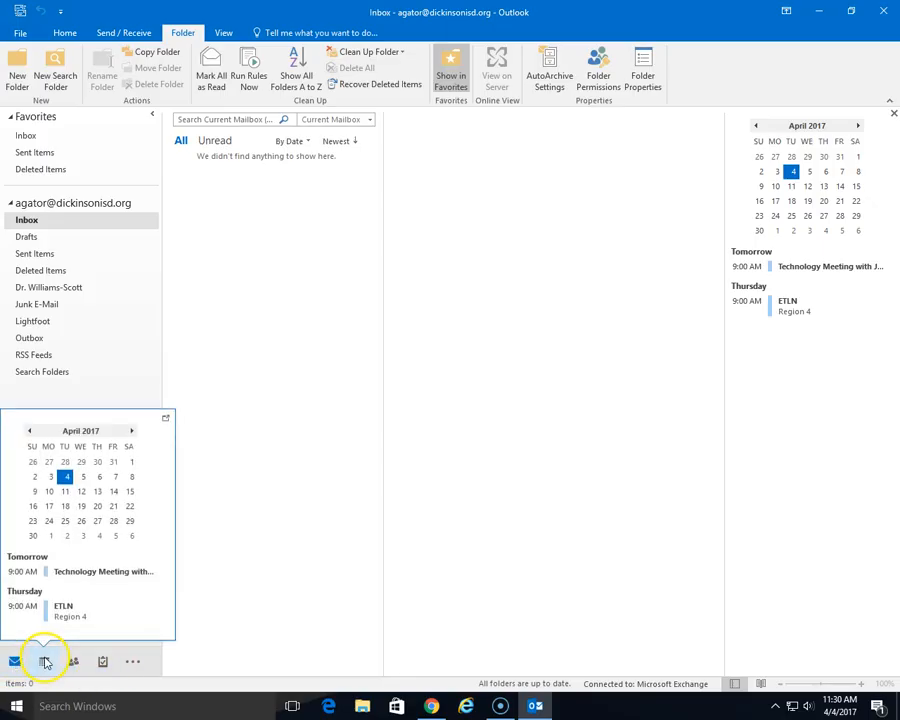
left_click(44, 661)
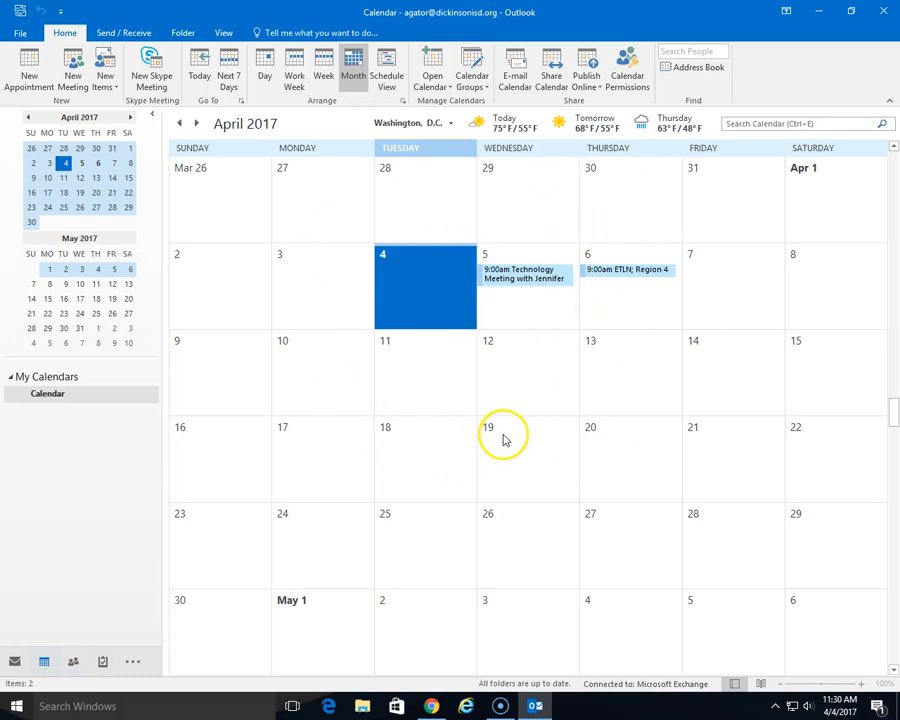
left_click(323, 80)
left_click(298, 83)
left_click(264, 77)
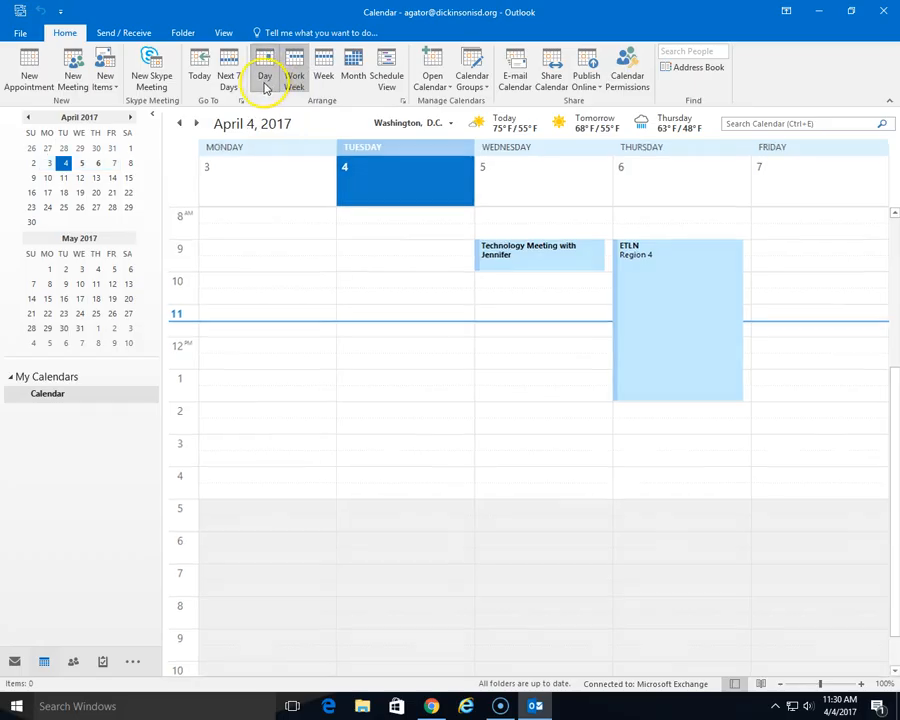
left_click(355, 80)
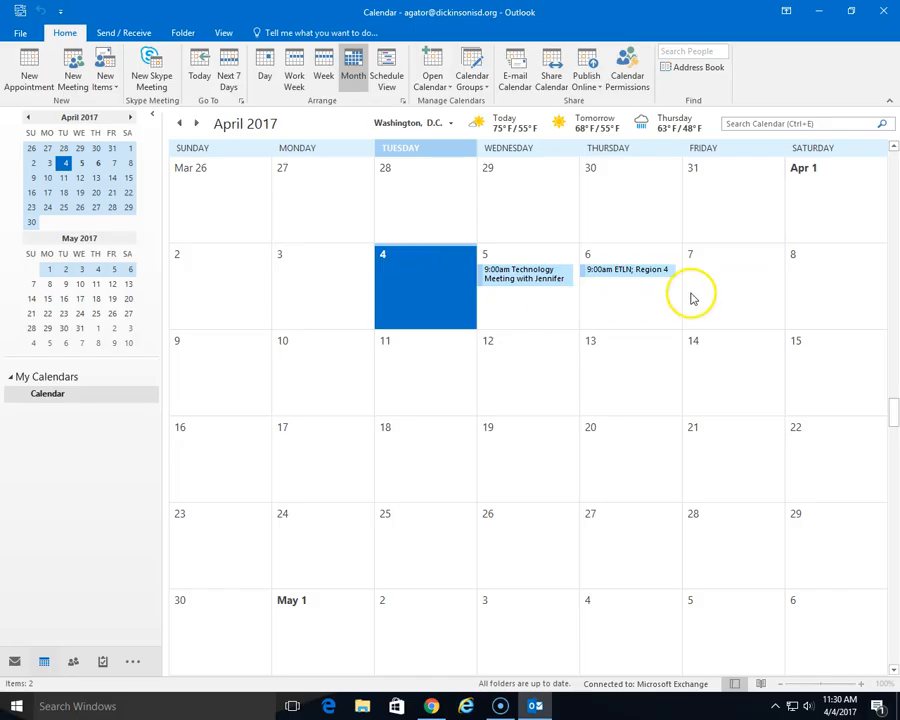
- Create a 9:00 AM Breakfast Meeting on Friday April 7 in the TECH conference room
double_click(725, 293)
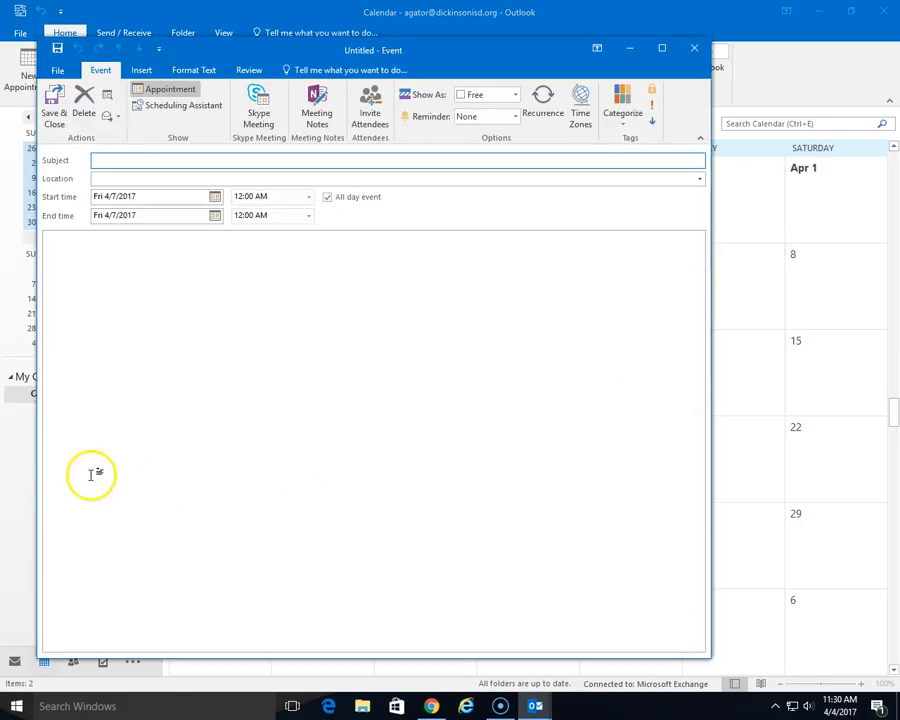
left_click(121, 161)
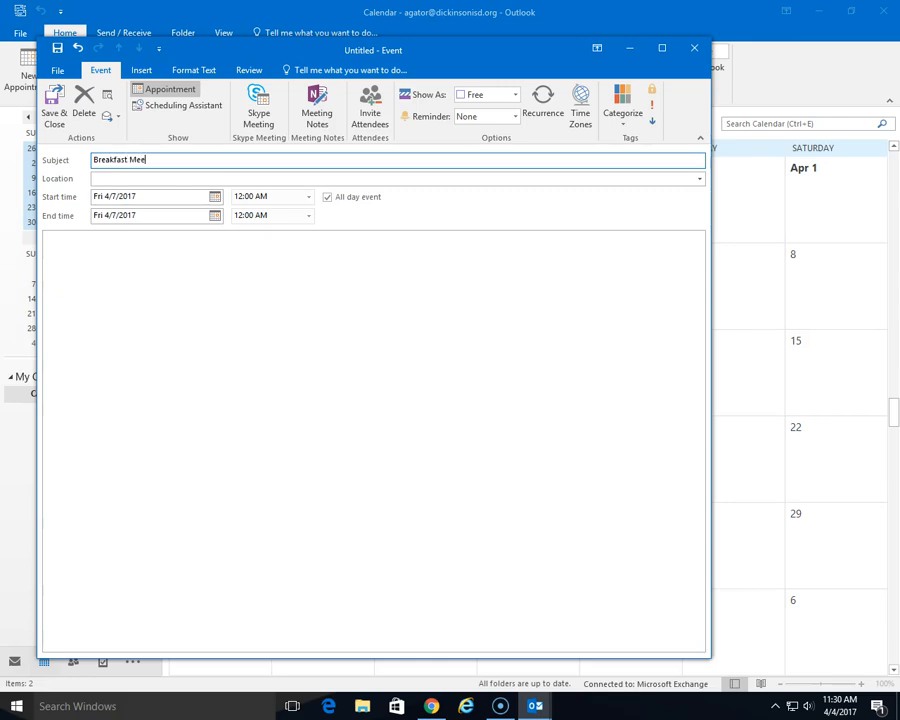
left_click(128, 177)
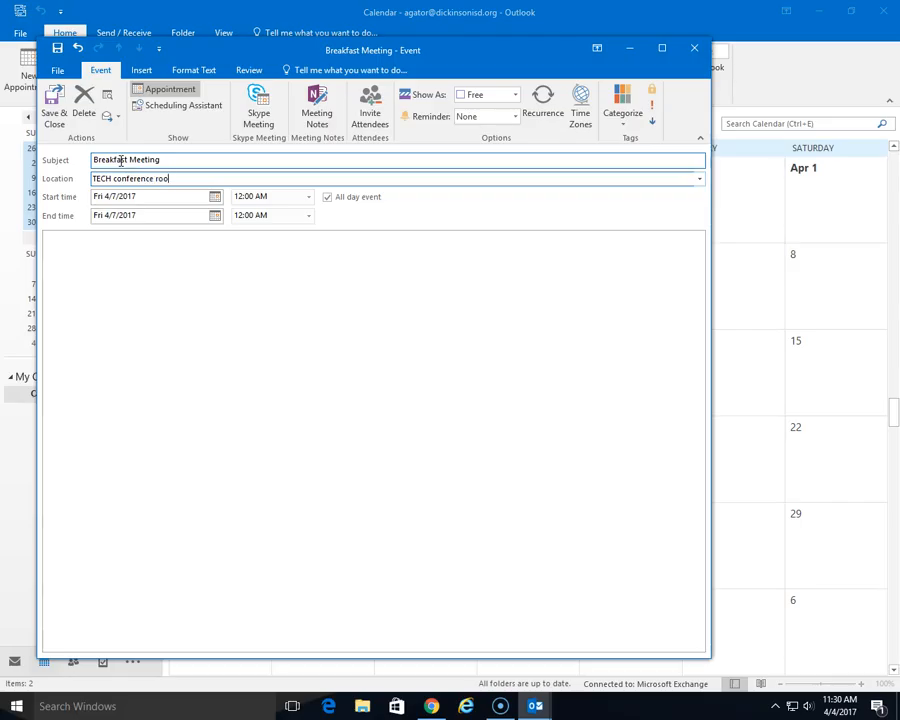
left_click(329, 199)
left_click(310, 197)
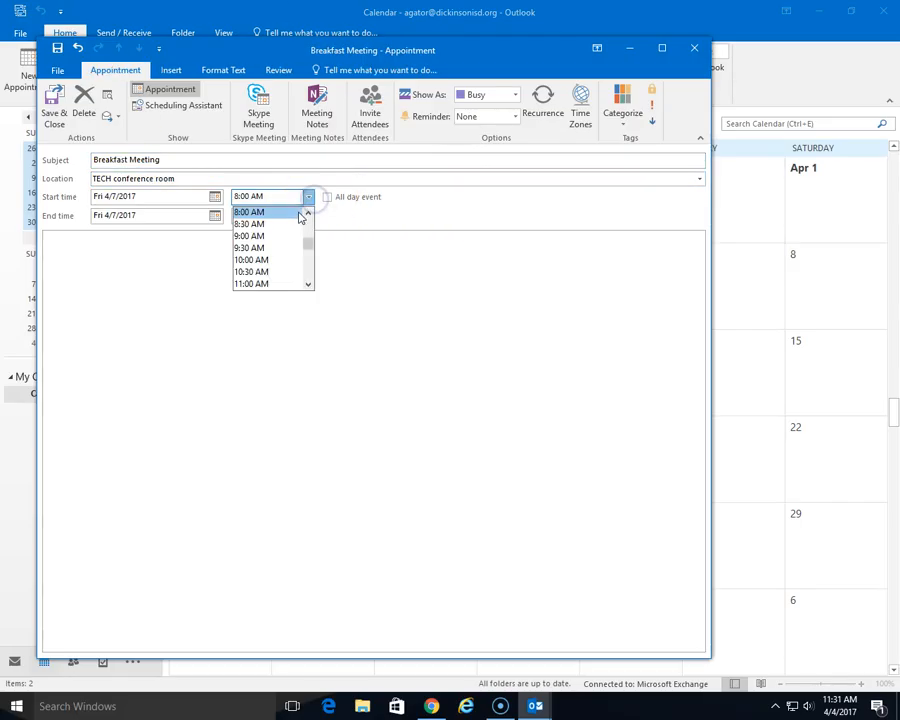
left_click(294, 237)
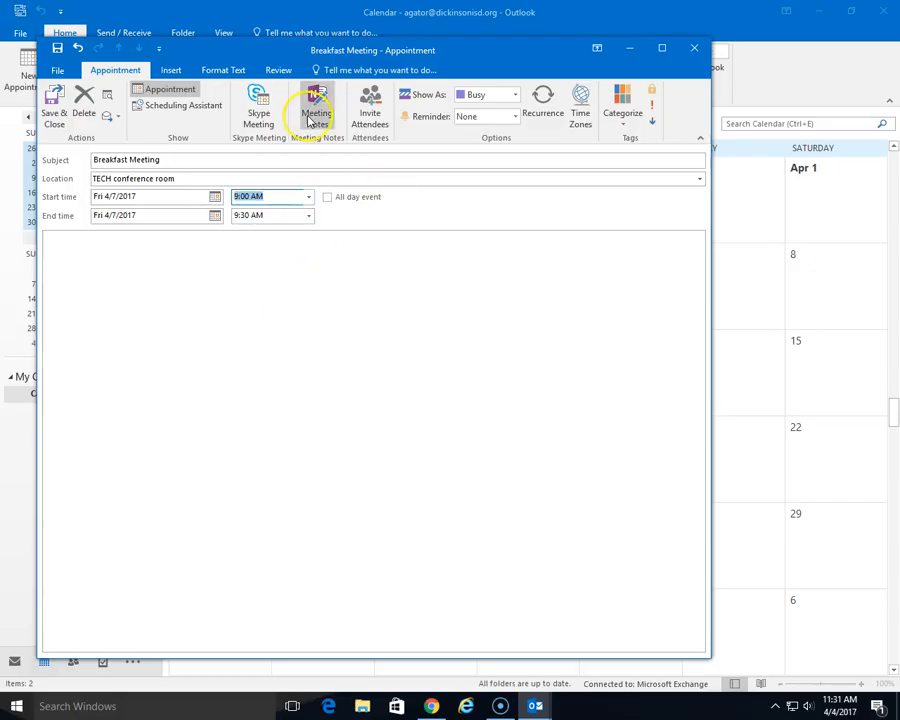
- Invite two colleagues to the Breakfast Meeting and send the invitation
left_click(370, 122)
type("Ca")
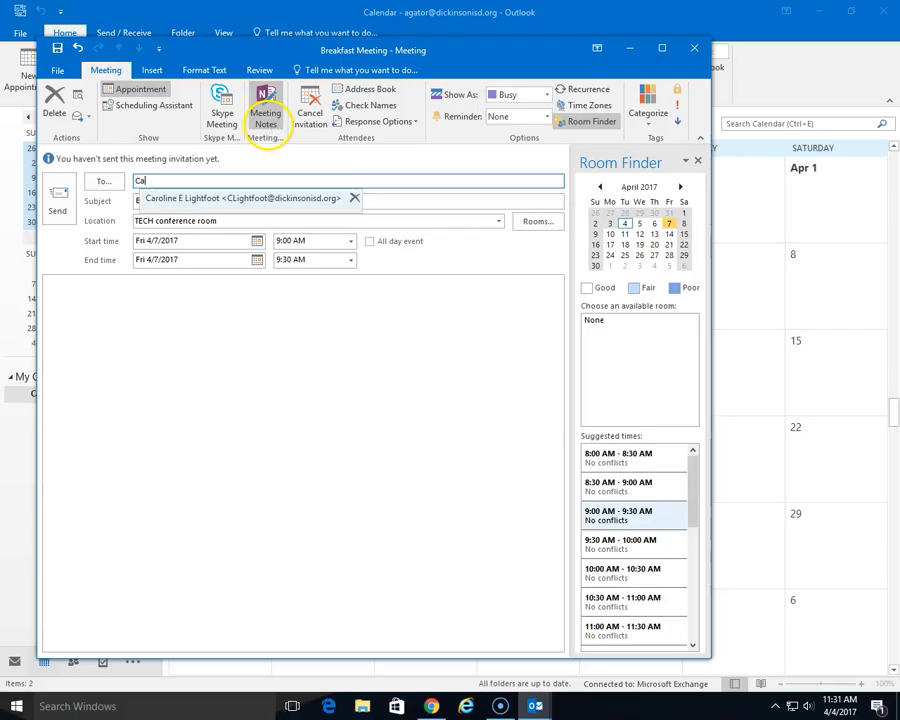
key("Return")
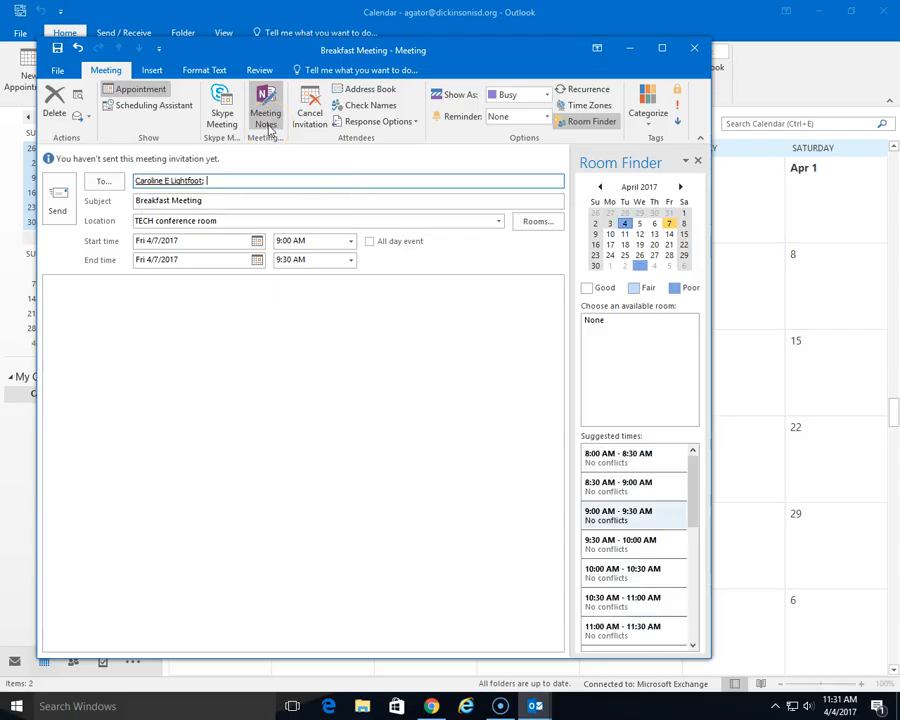
type("Jru")
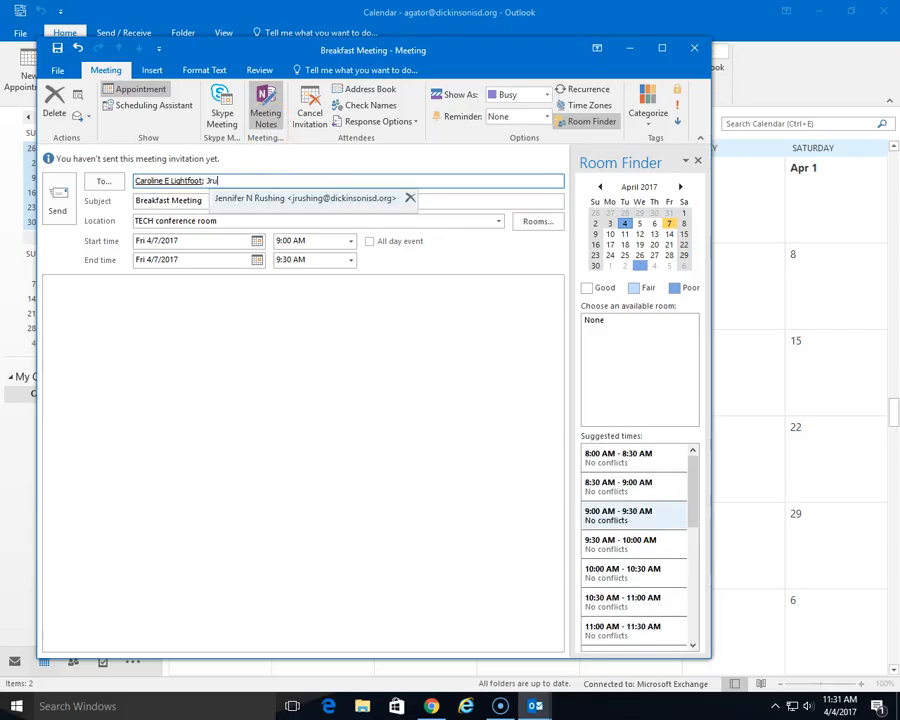
key("Return")
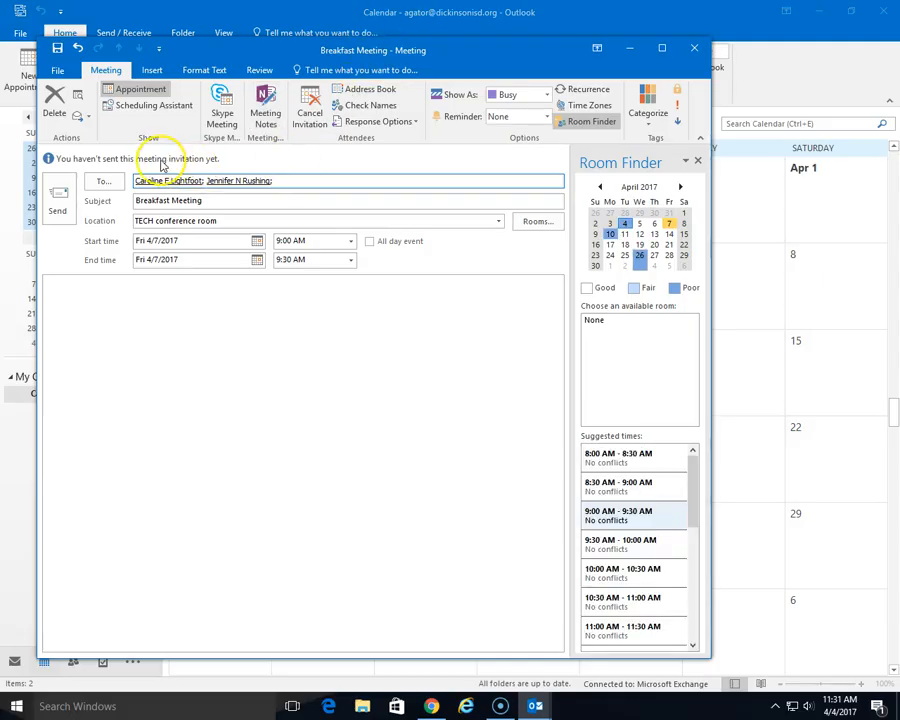
left_click(58, 212)
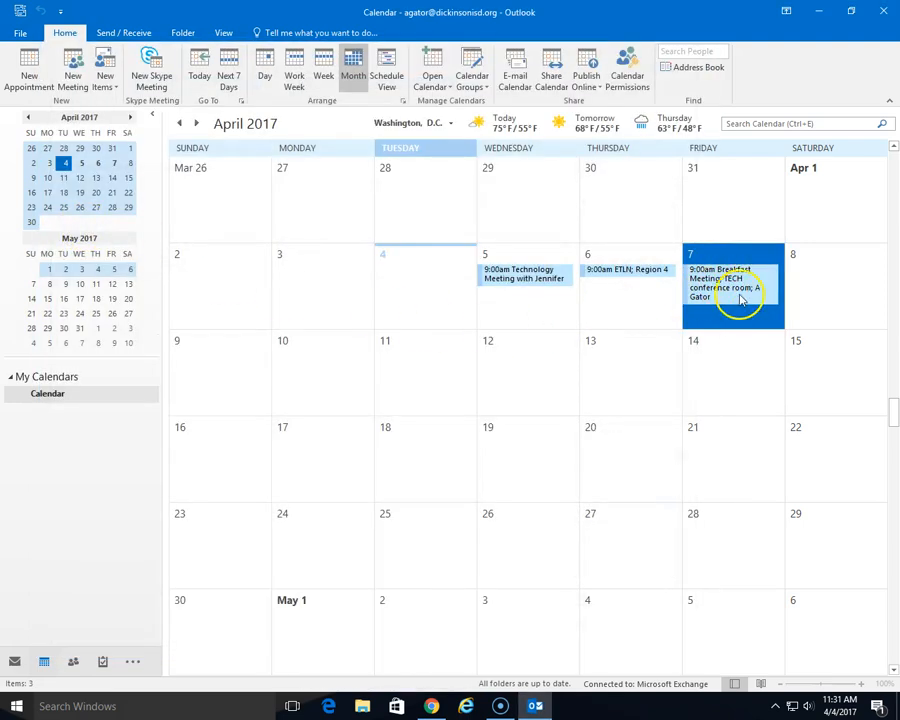
mouse_move(742, 300)
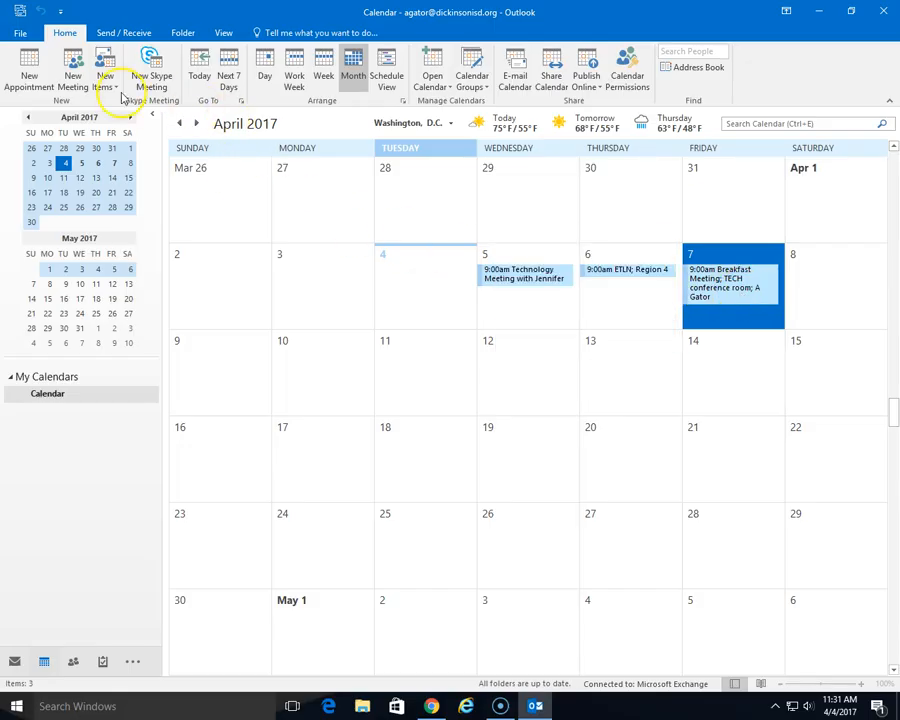
left_click(33, 80)
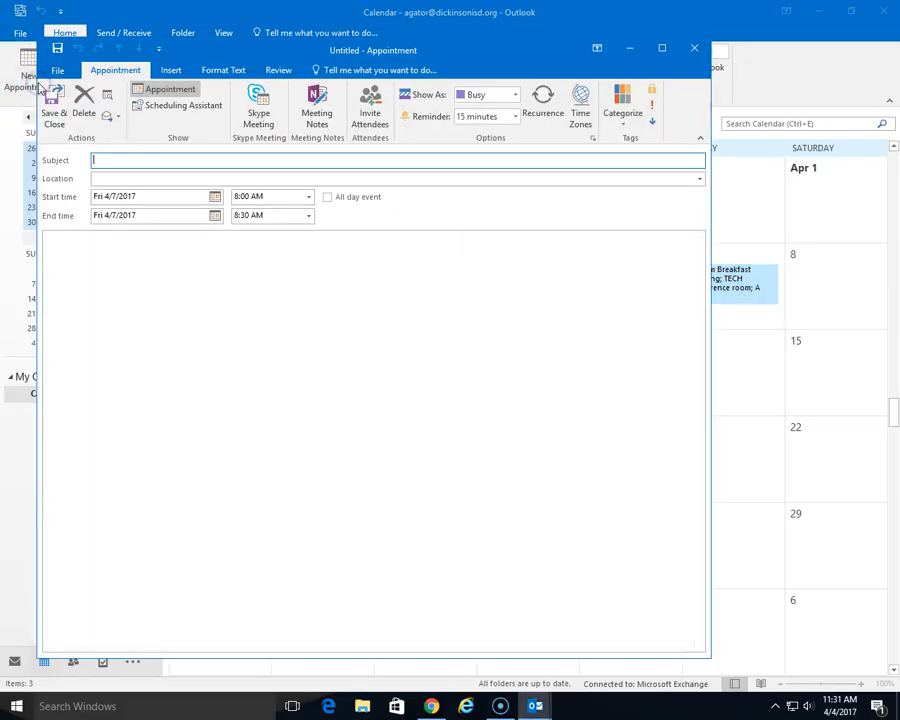
left_click(692, 46)
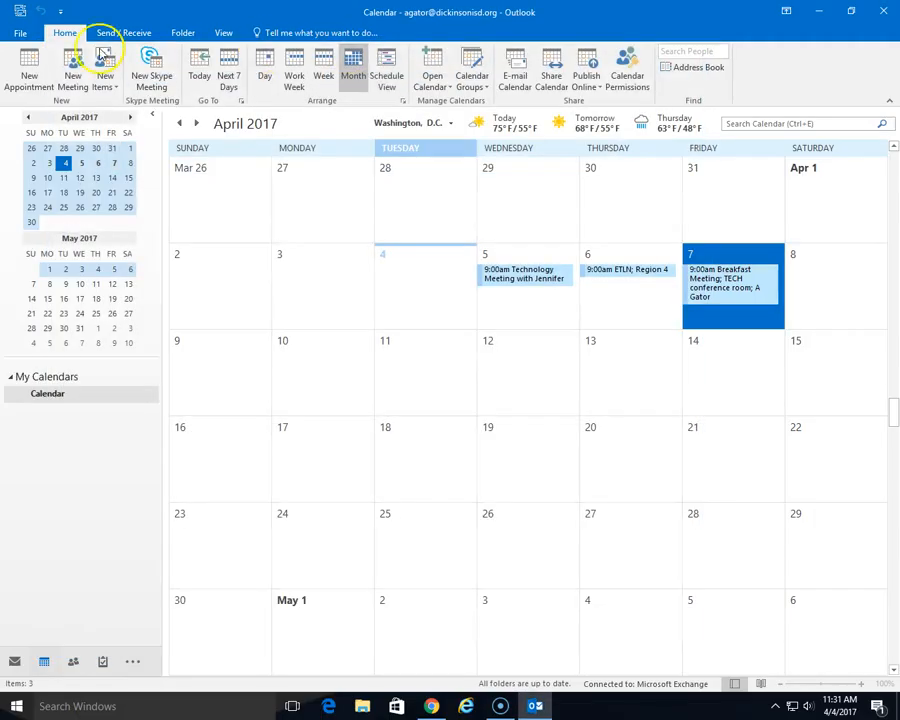
left_click(29, 78)
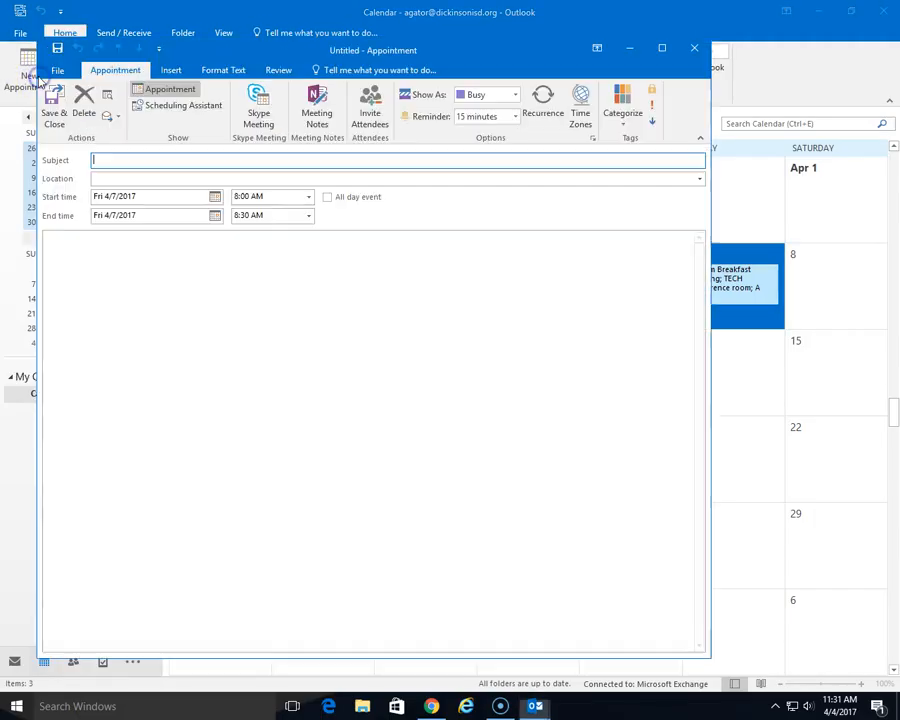
left_click(193, 197)
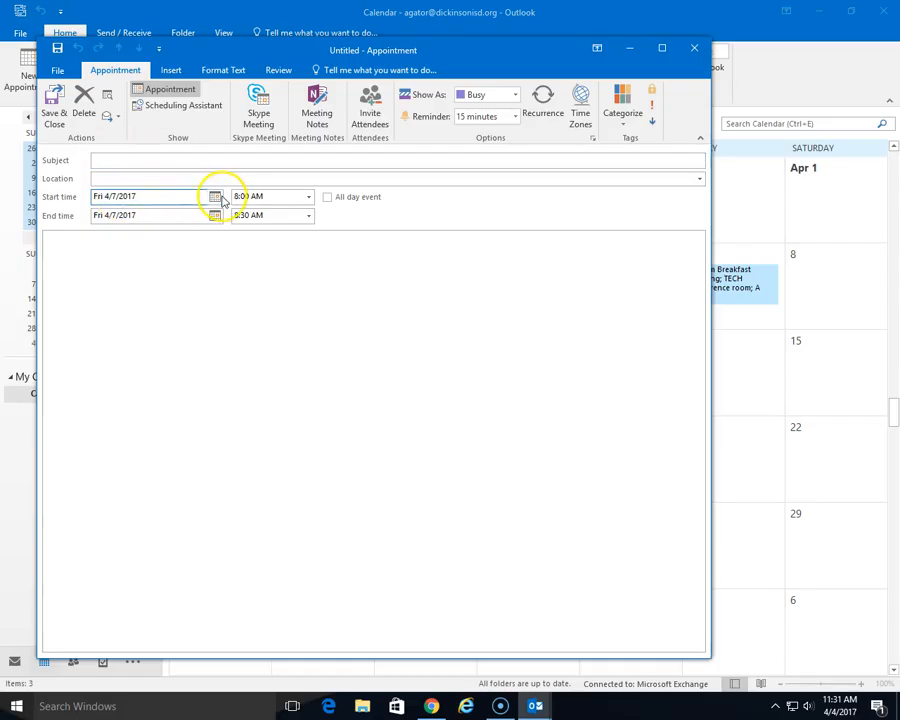
left_click(694, 47)
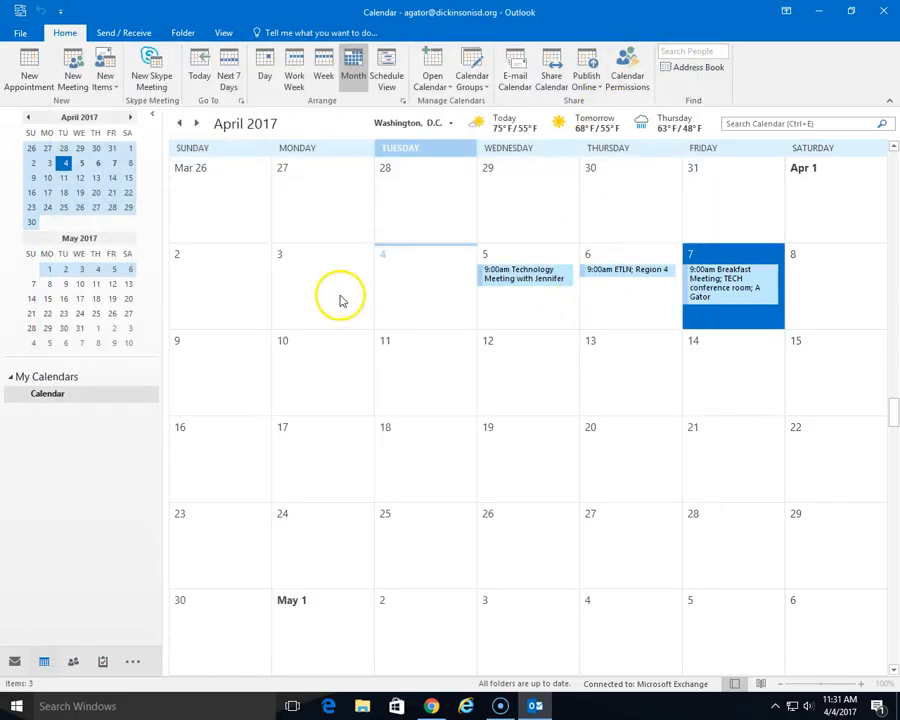
right_click(300, 278)
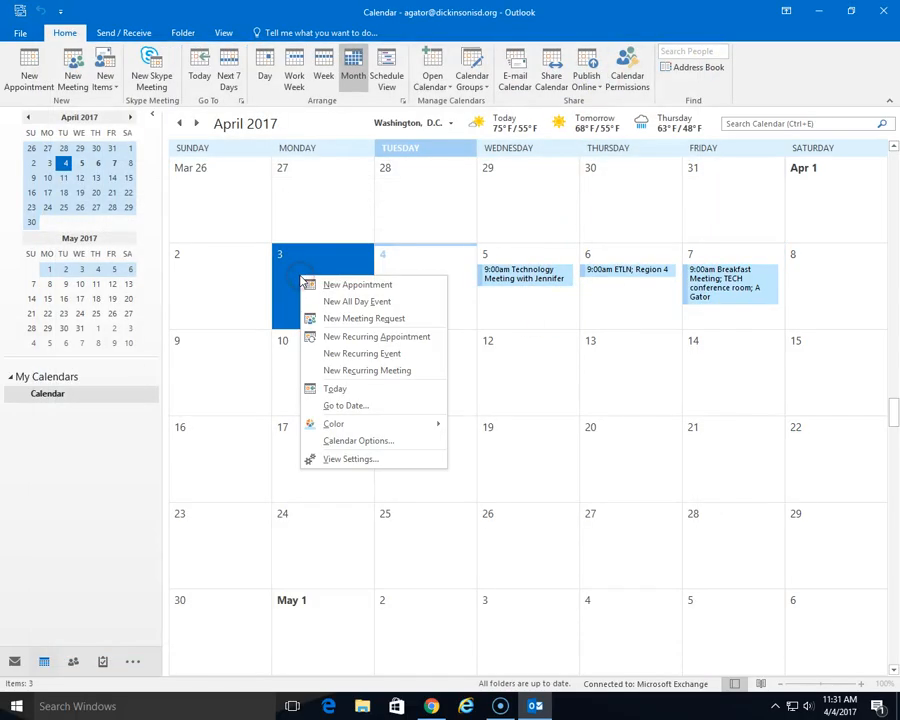
left_click(360, 288)
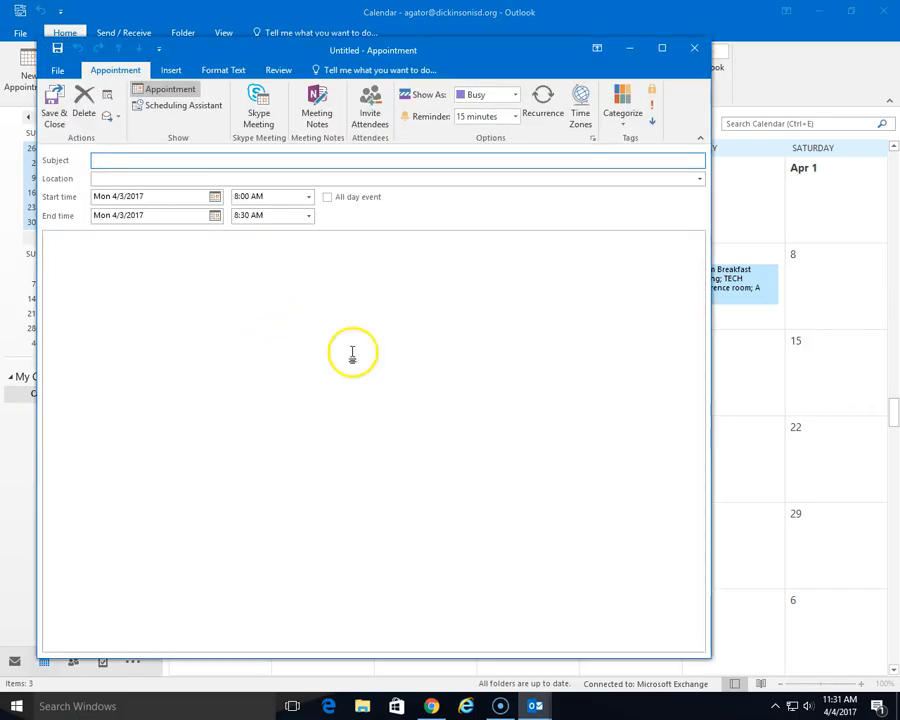
left_click(700, 50)
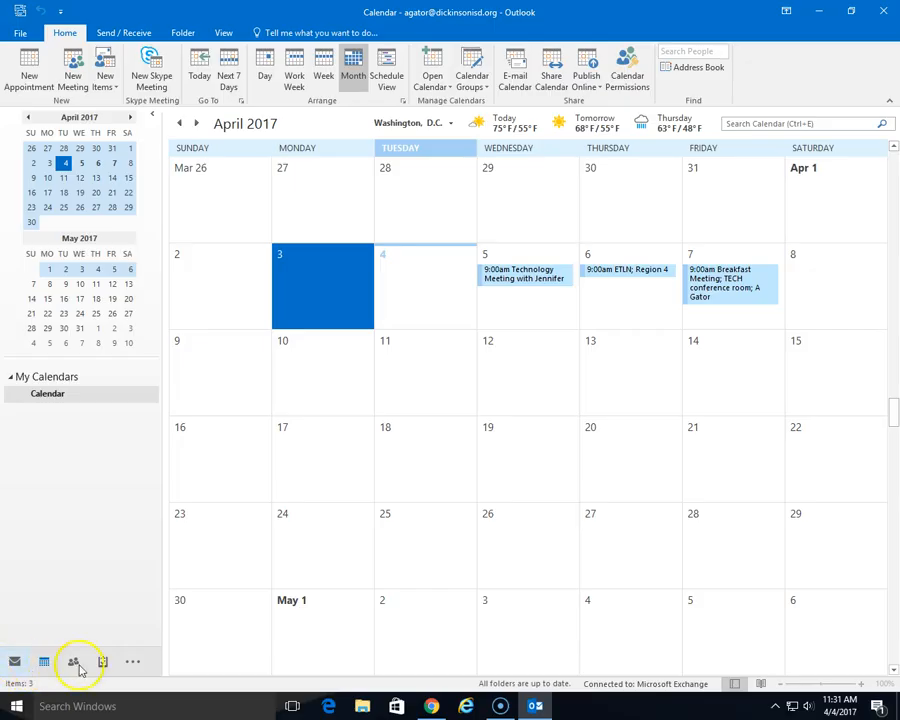
- In People, start a new contact group named '4th Grade' and bring up its Add Members options
mouse_move(74, 664)
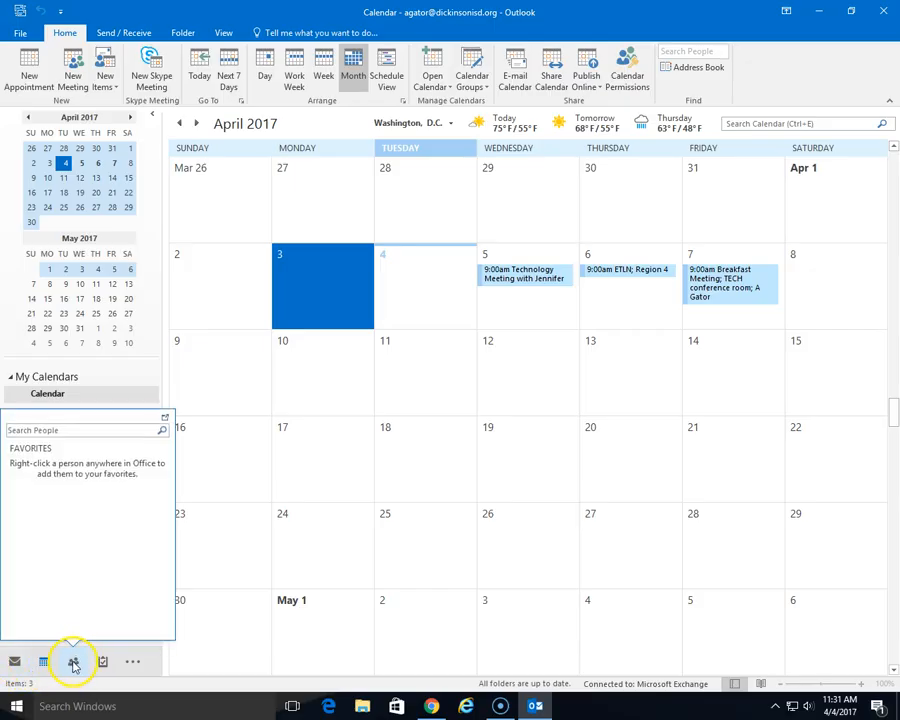
left_click(75, 662)
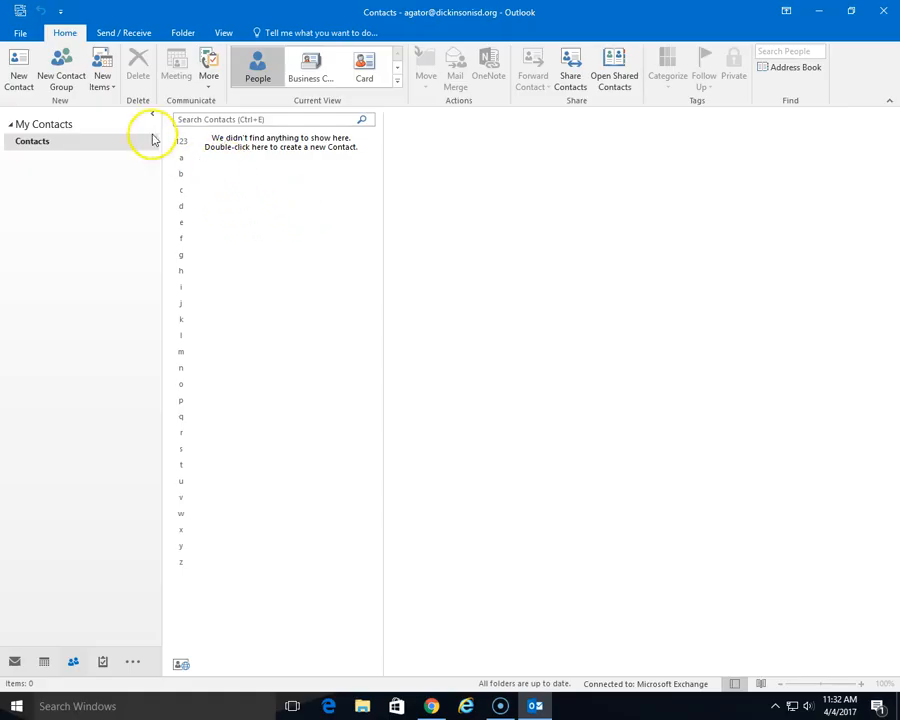
left_click(62, 80)
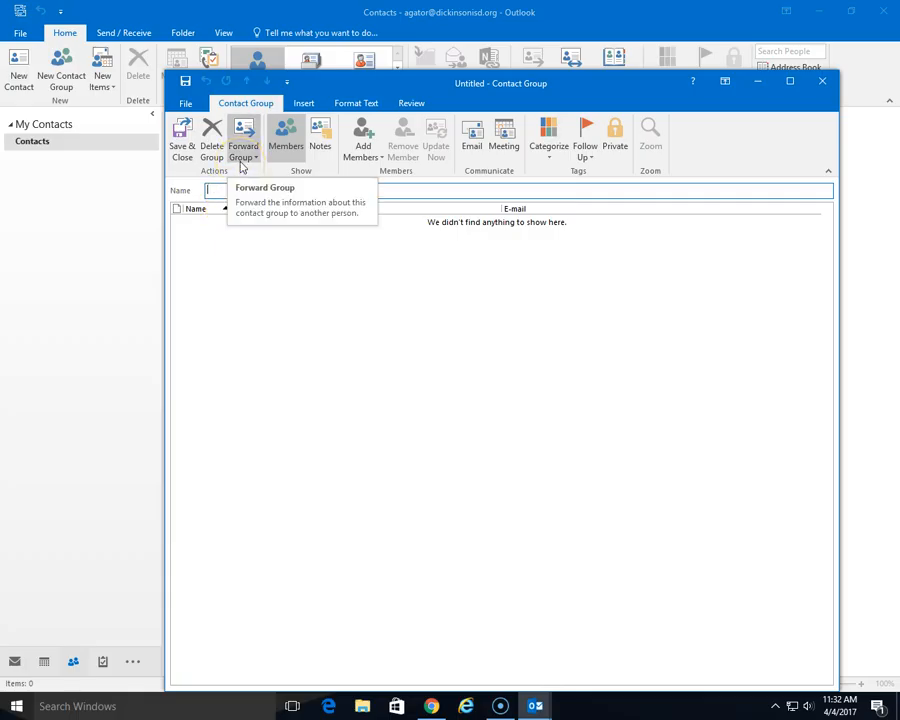
type("4th Grade")
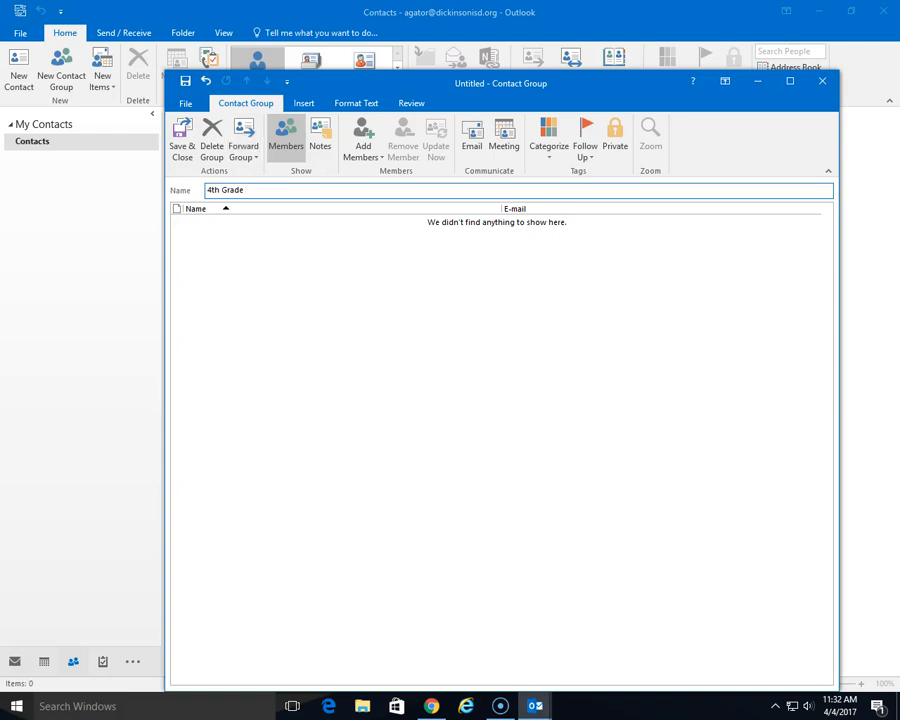
left_click(363, 148)
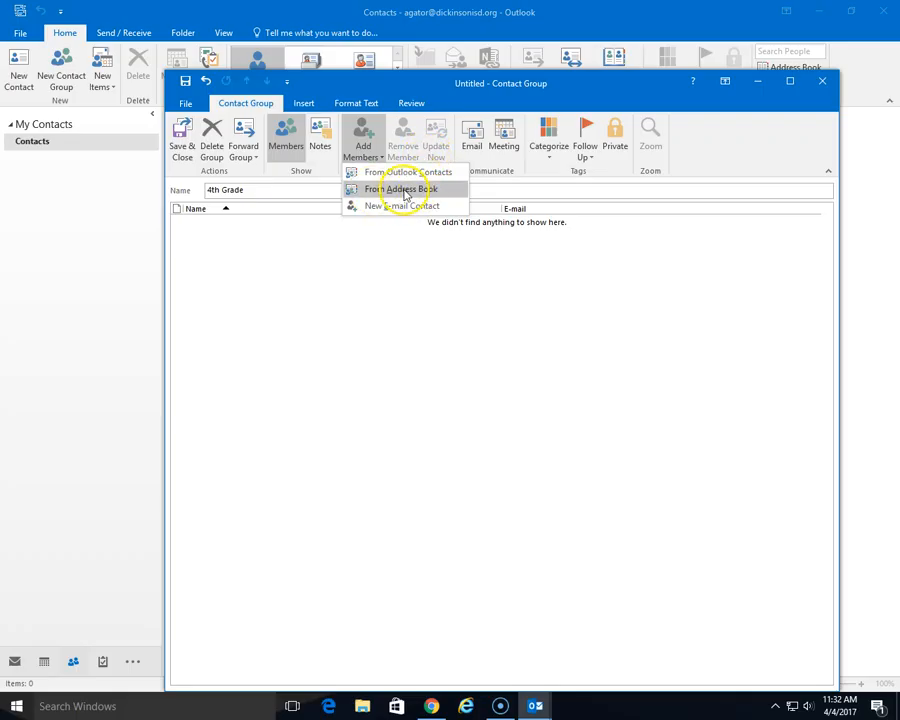
- Search the Address Book to add three colleagues to the 4th Grade group, then save it
left_click(400, 190)
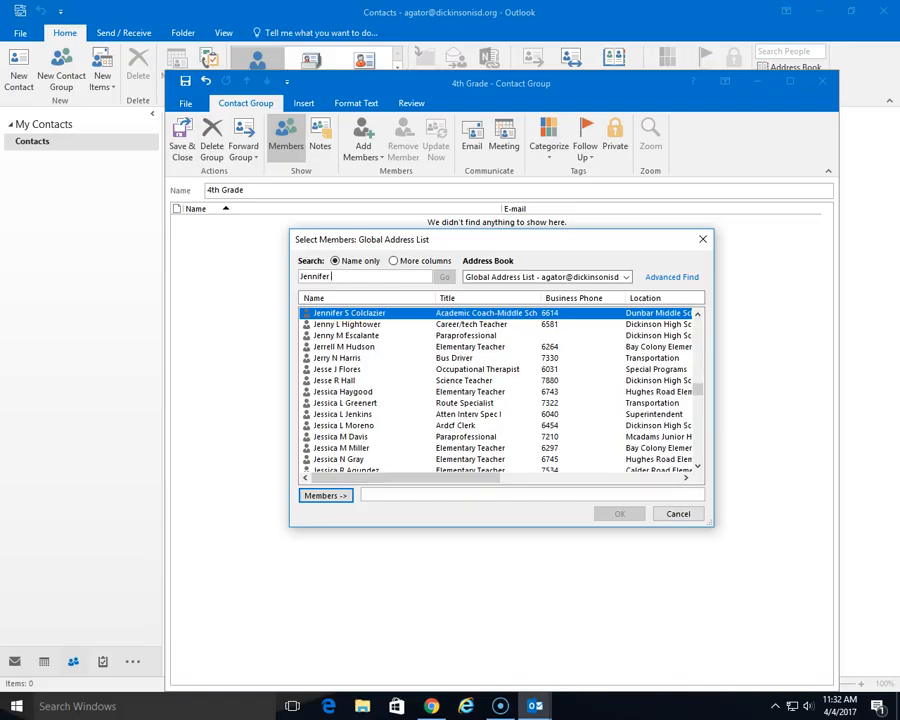
type("N")
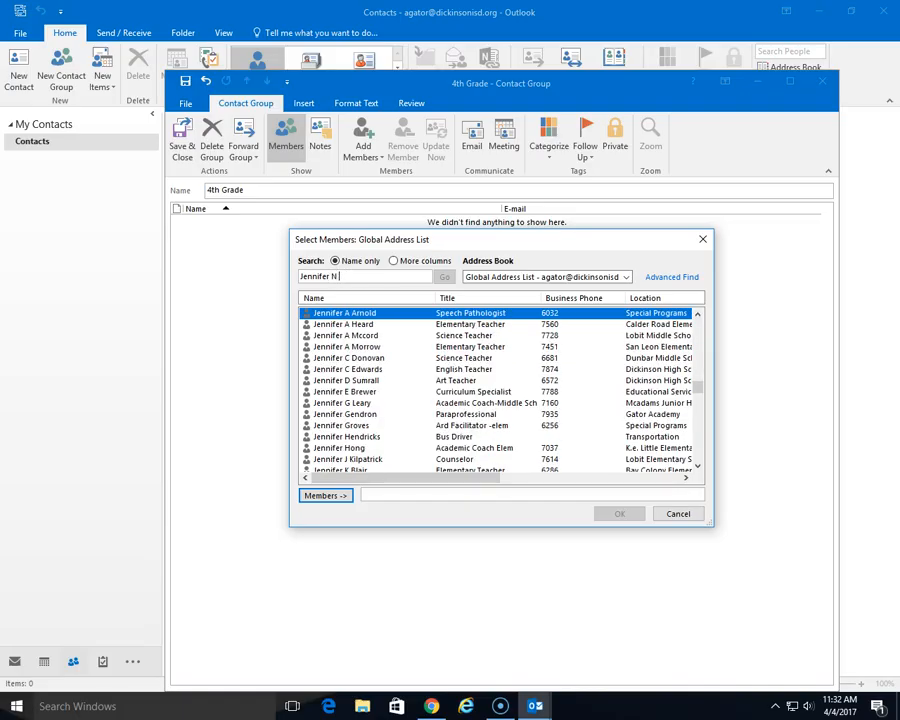
type(" Ru")
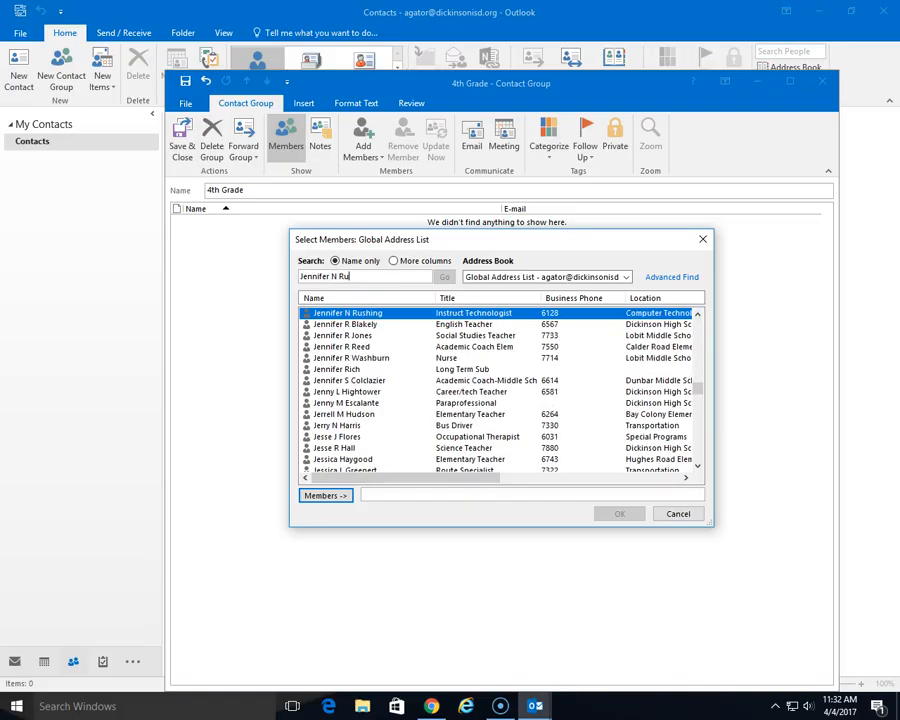
double_click(370, 314)
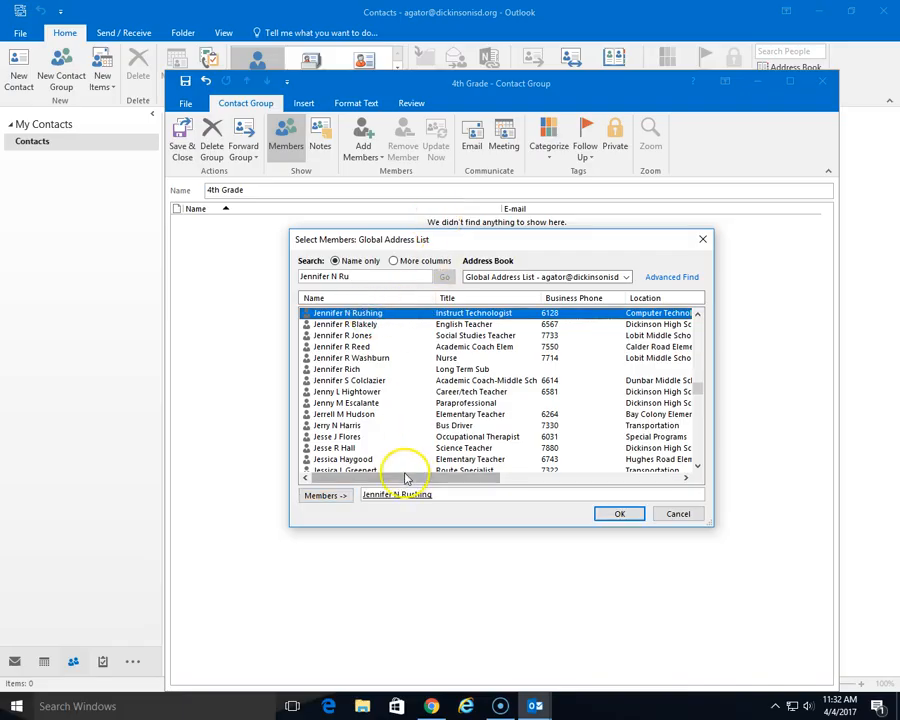
left_click_drag(372, 276, 298, 276)
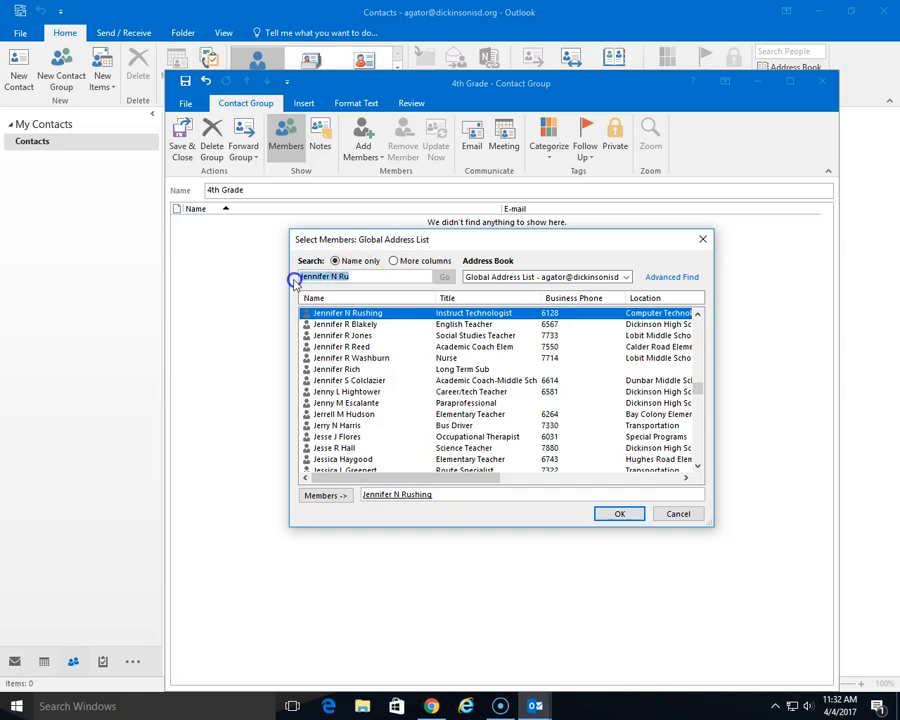
key("BackSpace")
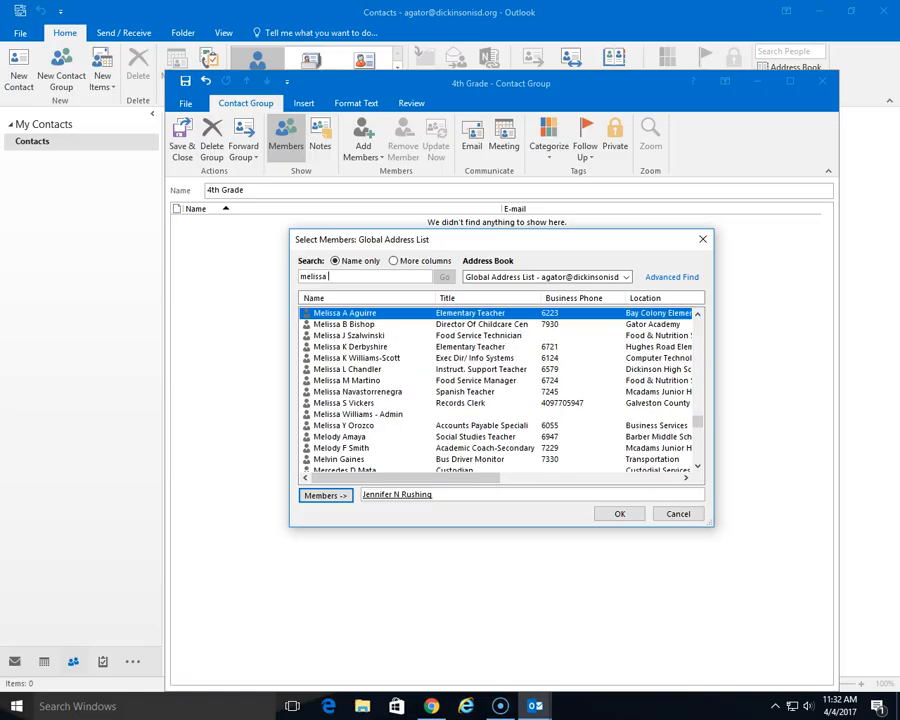
double_click(370, 358)
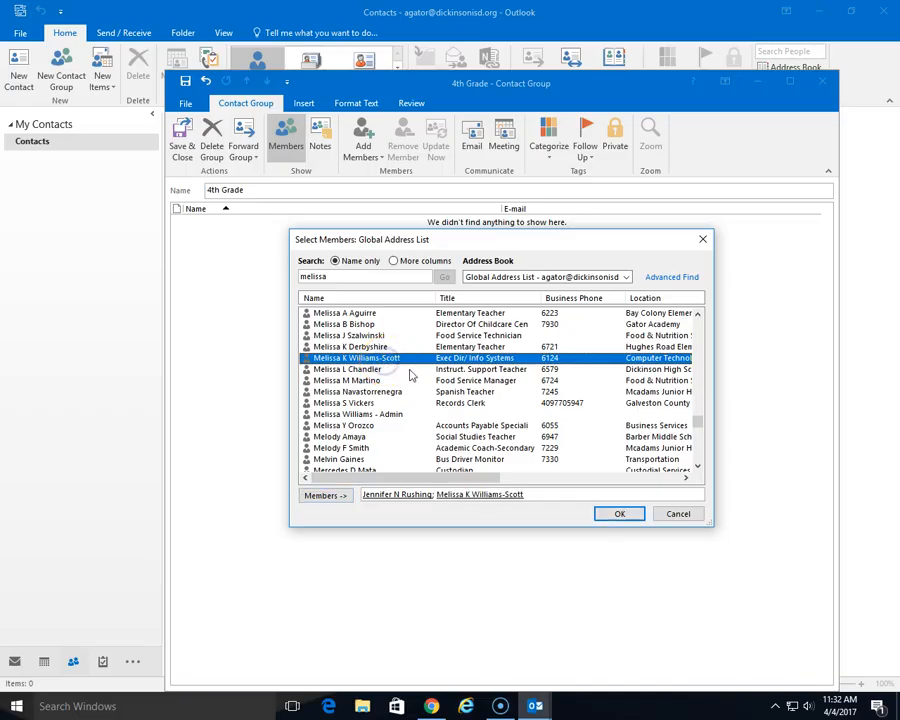
left_click_drag(343, 277, 301, 275)
type("c")
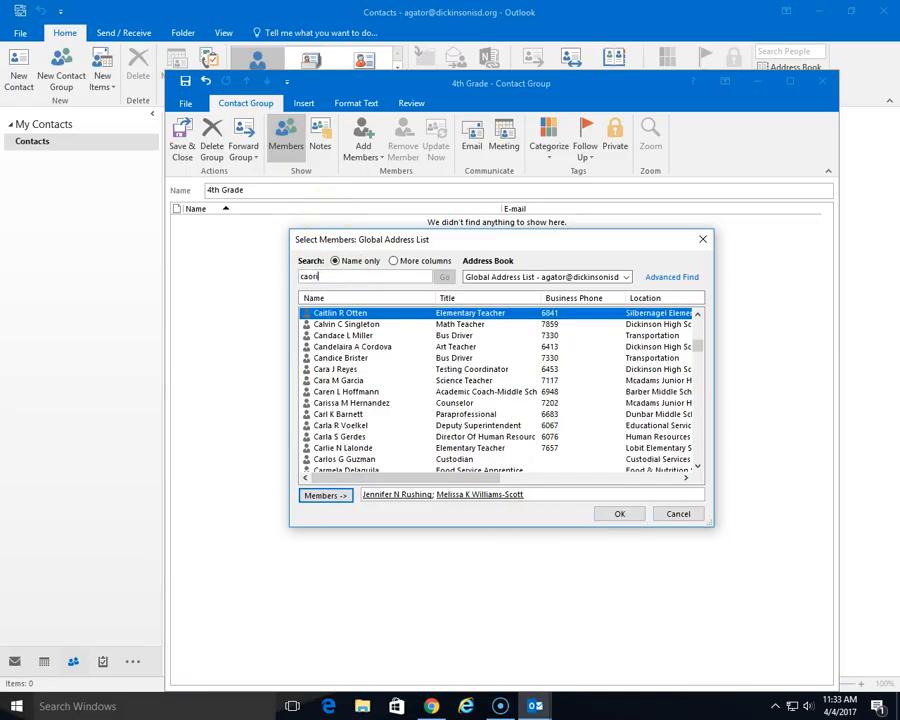
type("aorilne")
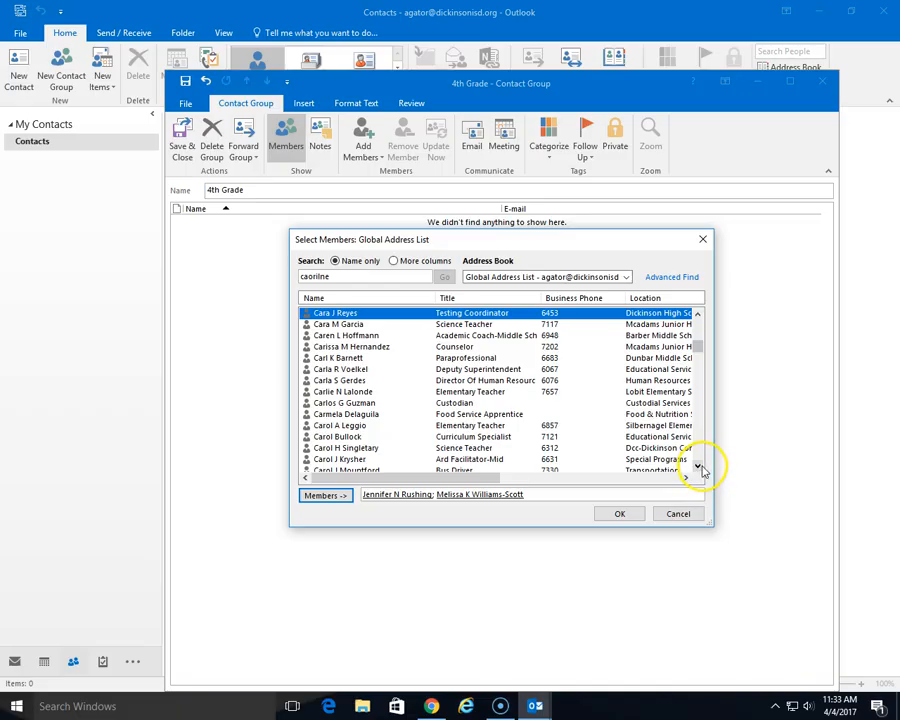
left_click_drag(698, 468, 698, 468)
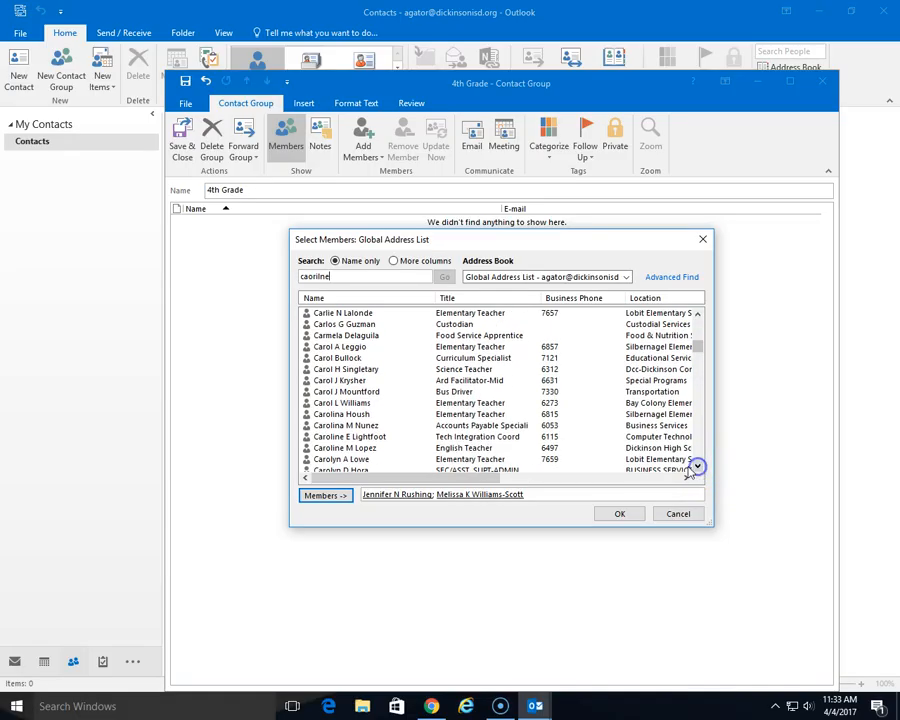
double_click(356, 438)
left_click(621, 515)
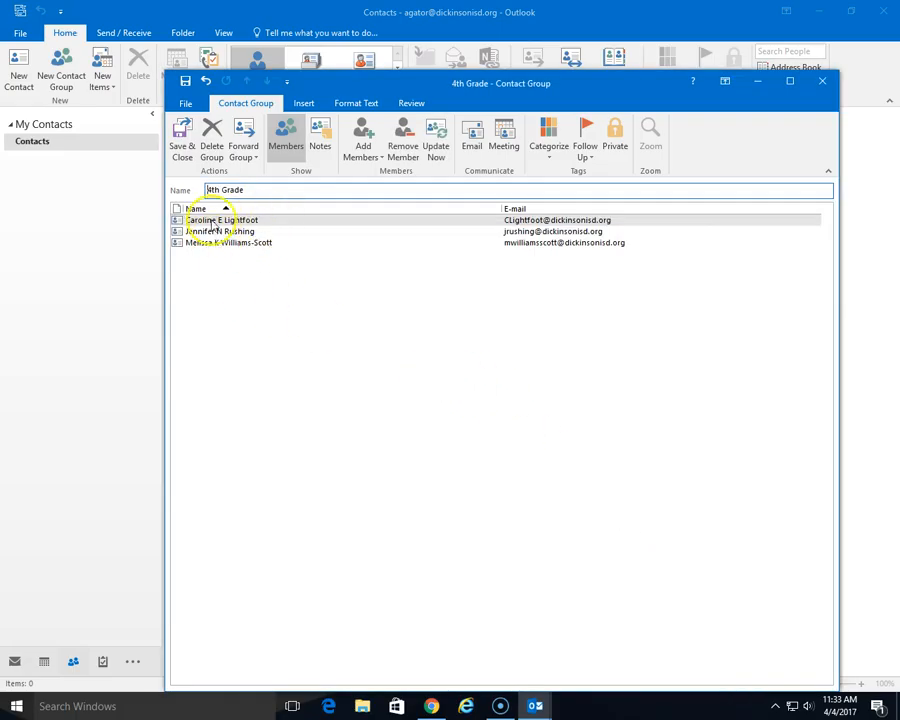
left_click(184, 151)
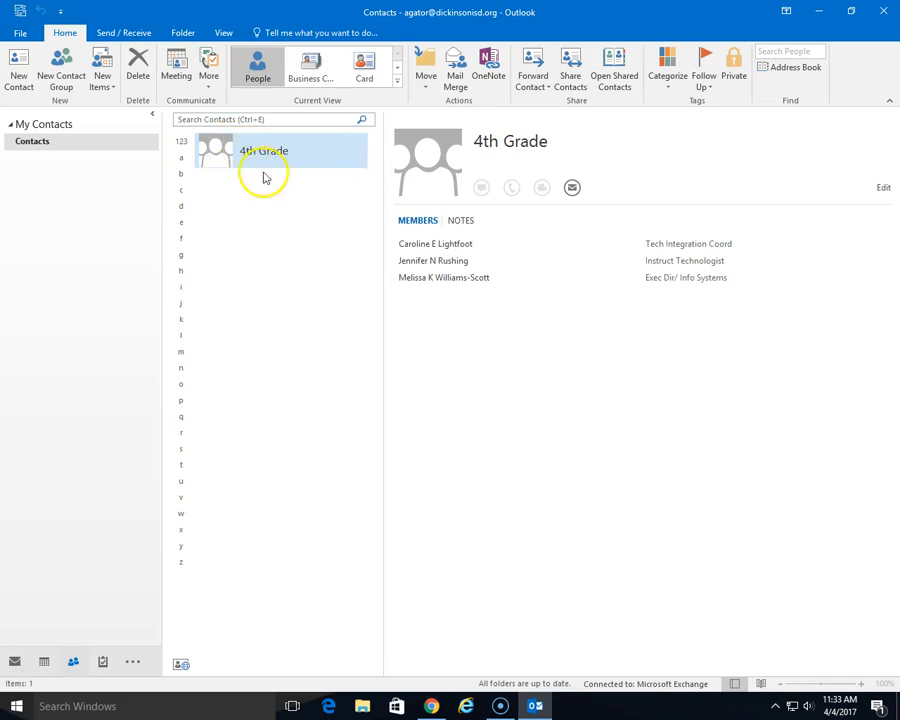
- Start a new email in Mail addressed to the 4th Grade contact group
mouse_move(44, 662)
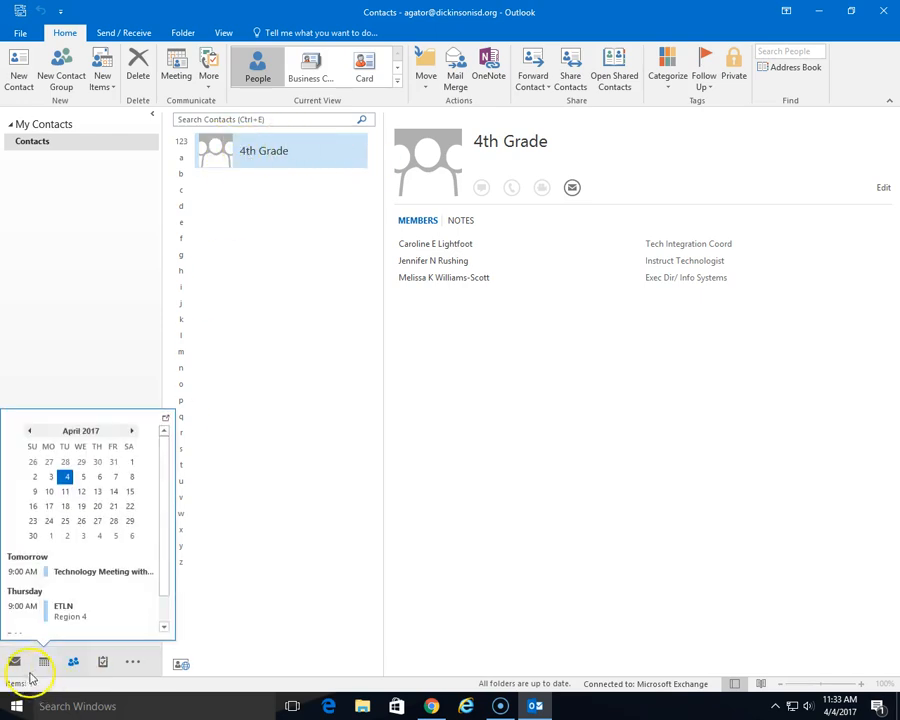
left_click(14, 660)
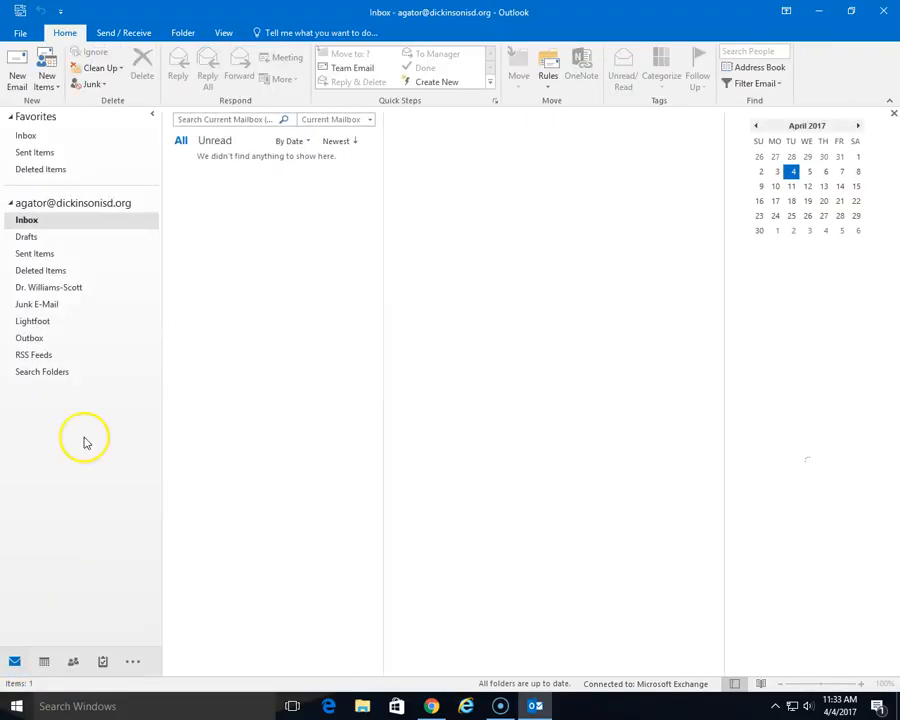
left_click(17, 78)
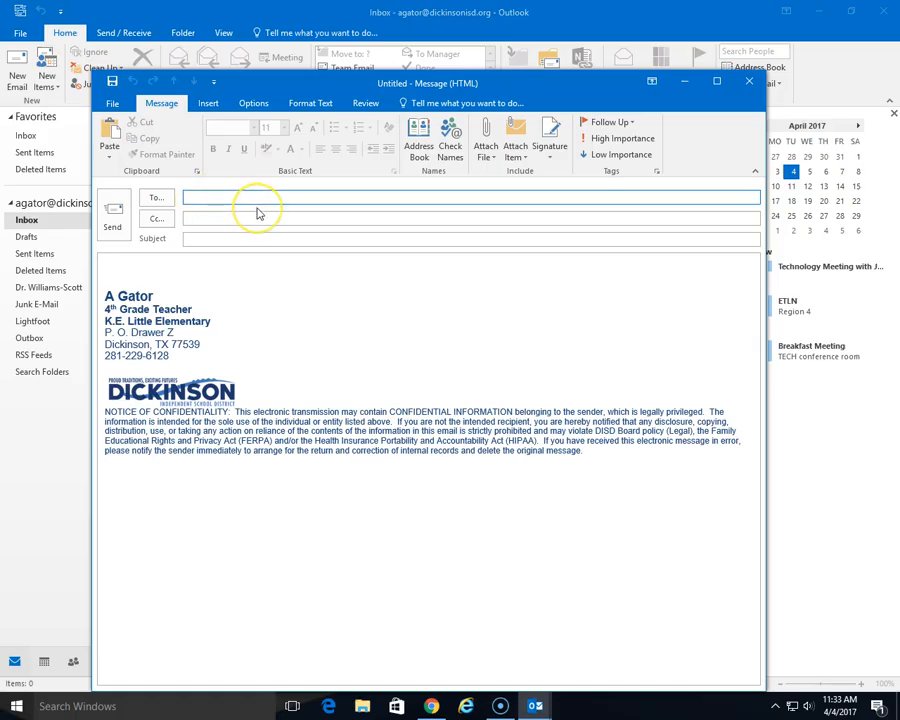
type("4")
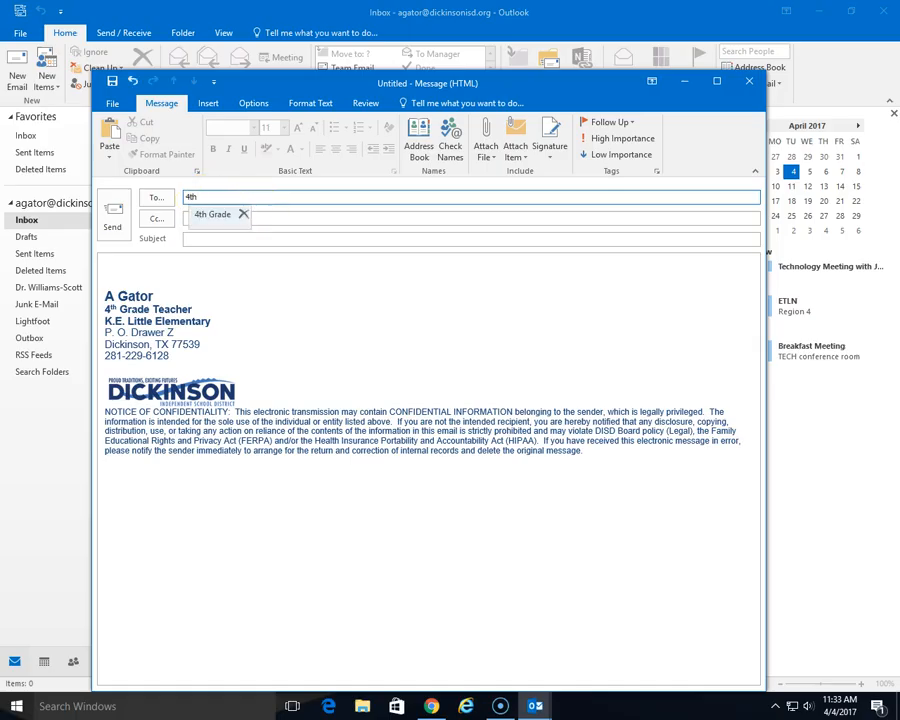
type("th")
left_click(215, 214)
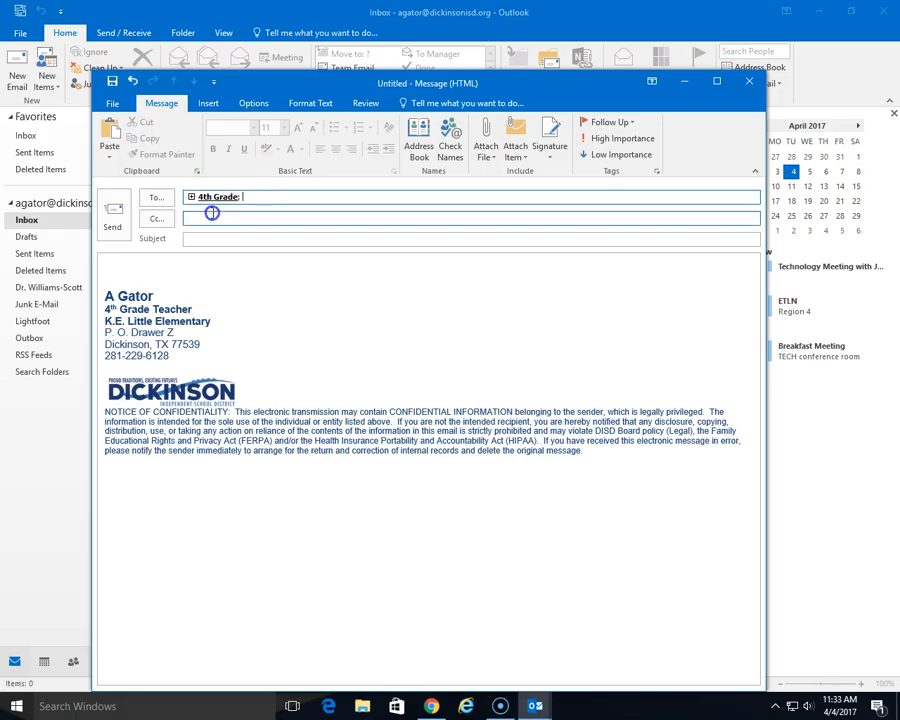
- Expand the 4th Grade group into its three members and keep the message as a draft
left_click(218, 198)
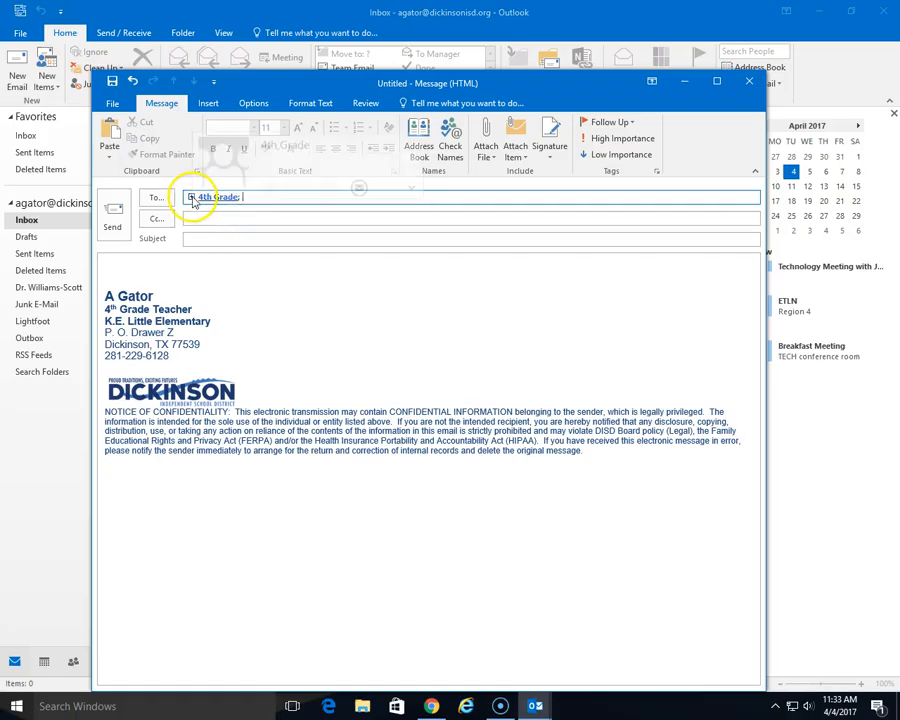
left_click(191, 197)
left_click(402, 418)
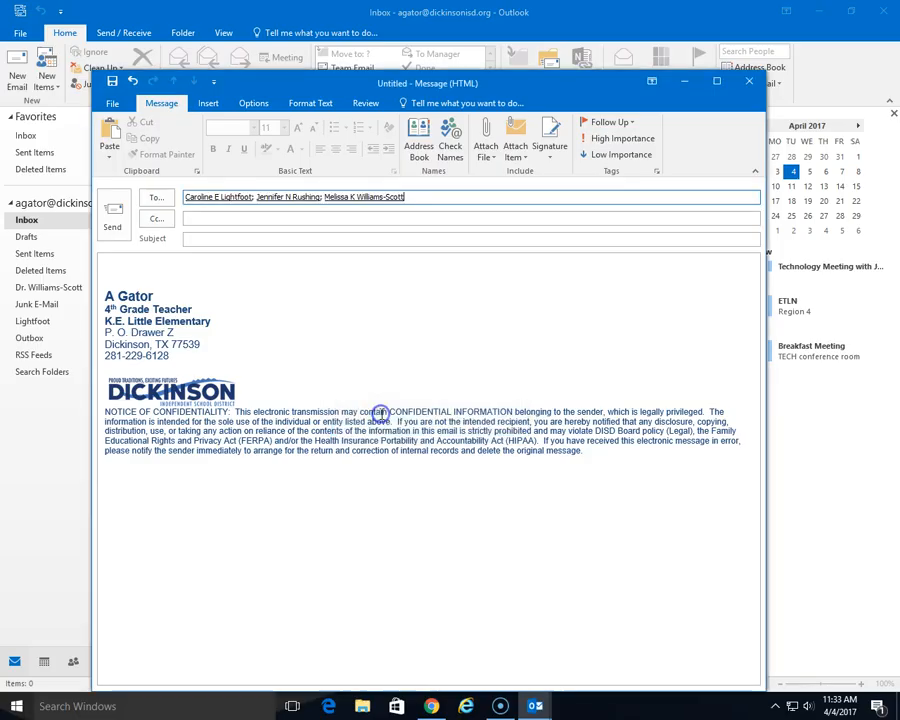
left_click(426, 201)
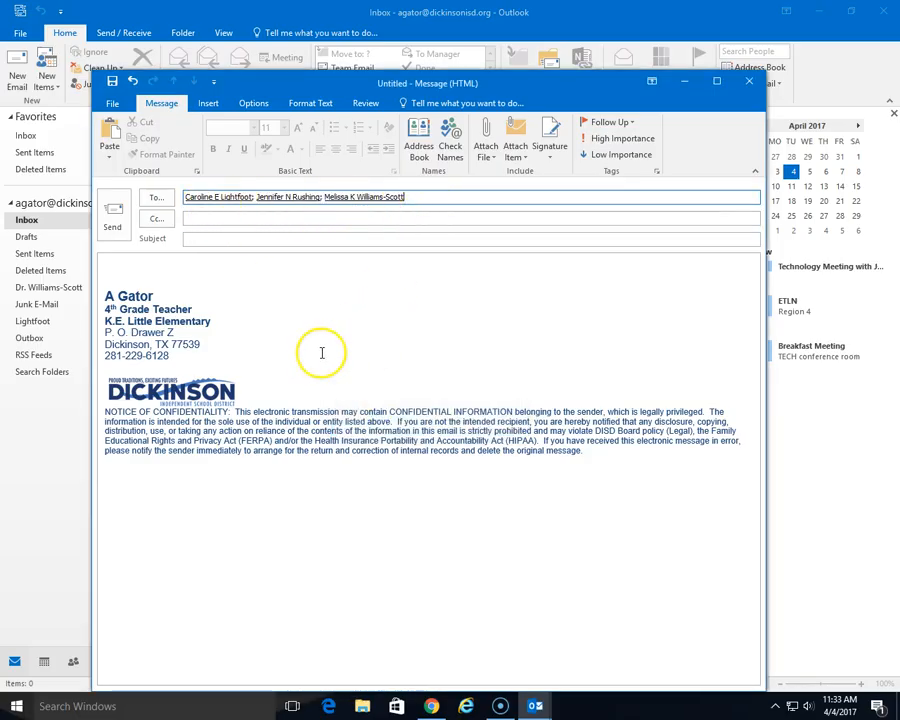
left_click(748, 81)
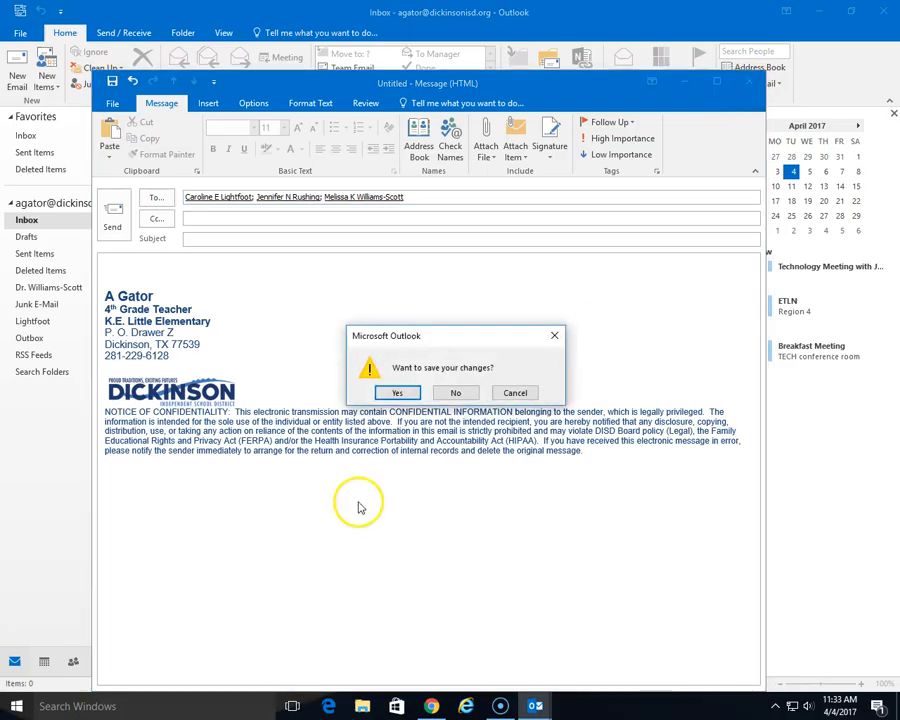
left_click(396, 393)
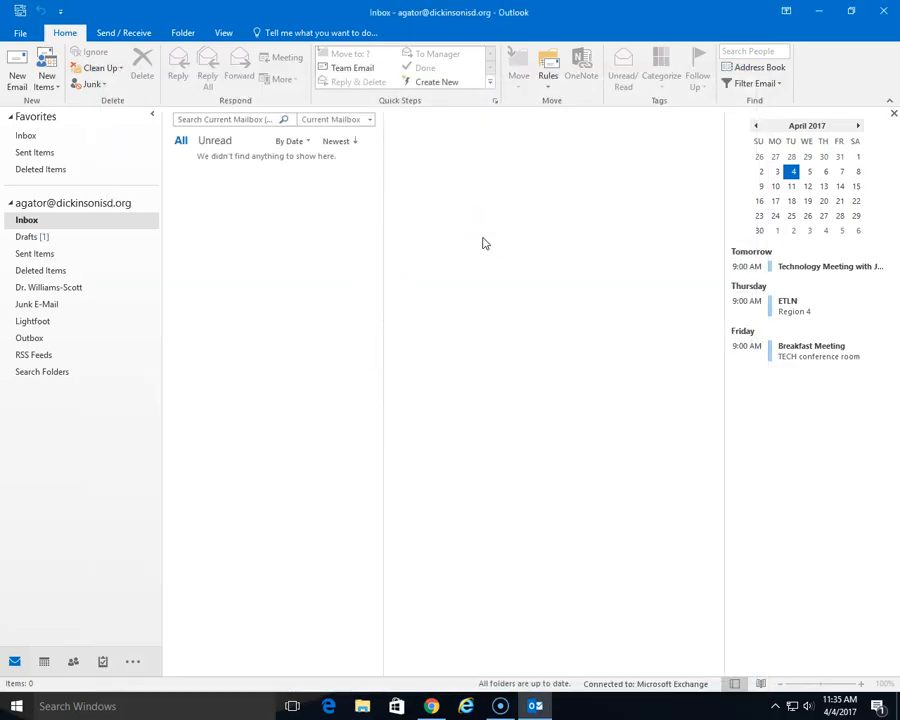